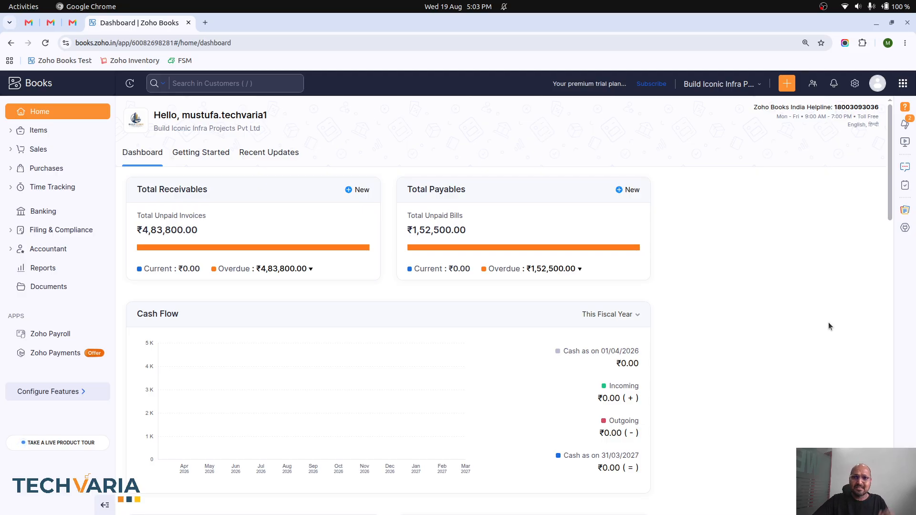
Start a new reporting tag in the organization settings, named Industry with the description "Business Sector".
{"action": "left_click", "coordinate": [856, 85]}
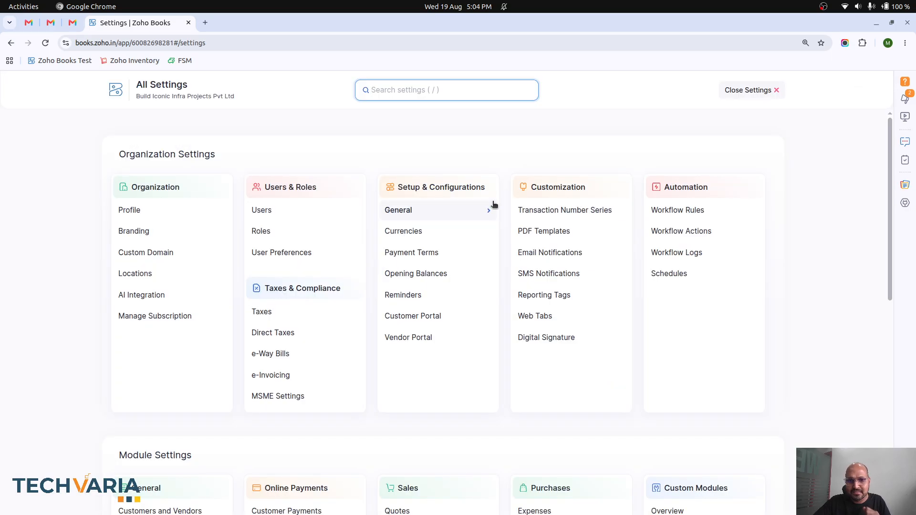
{"action": "left_click", "coordinate": [549, 302]}
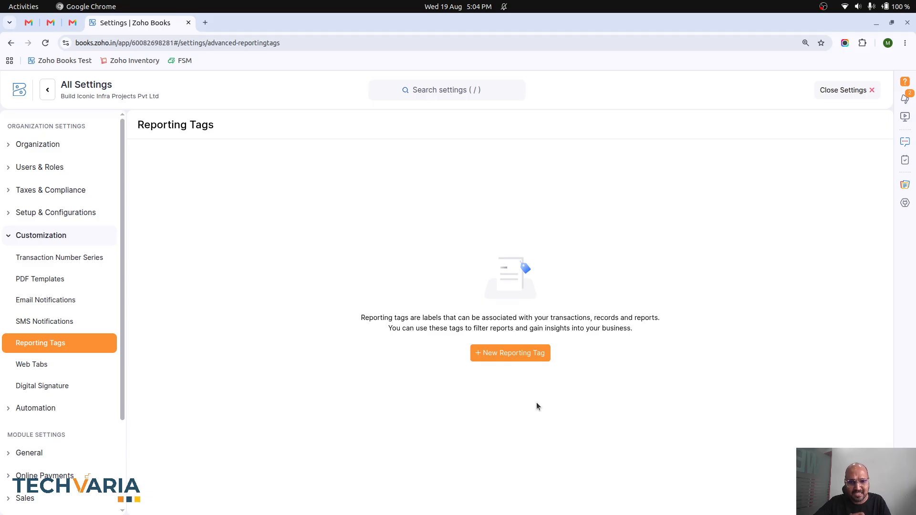
{"action": "left_click", "coordinate": [525, 356]}
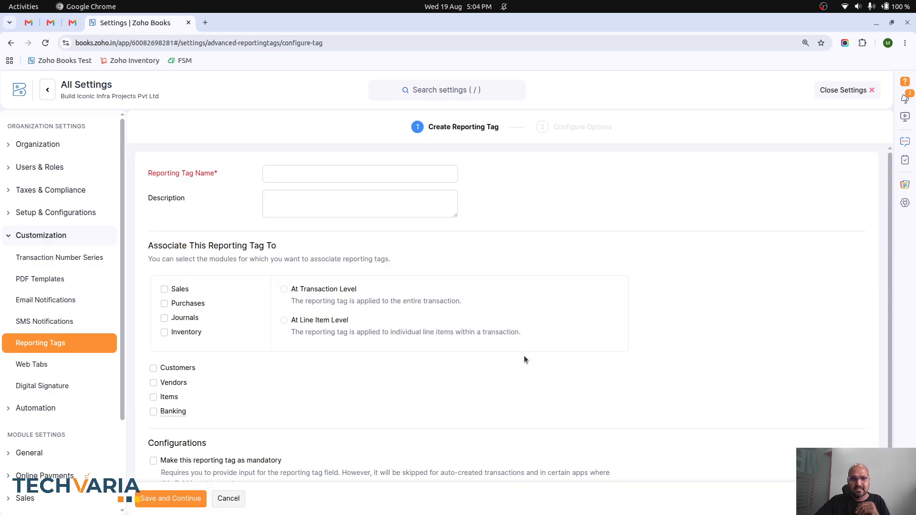
{"action": "left_click", "coordinate": [327, 170]}
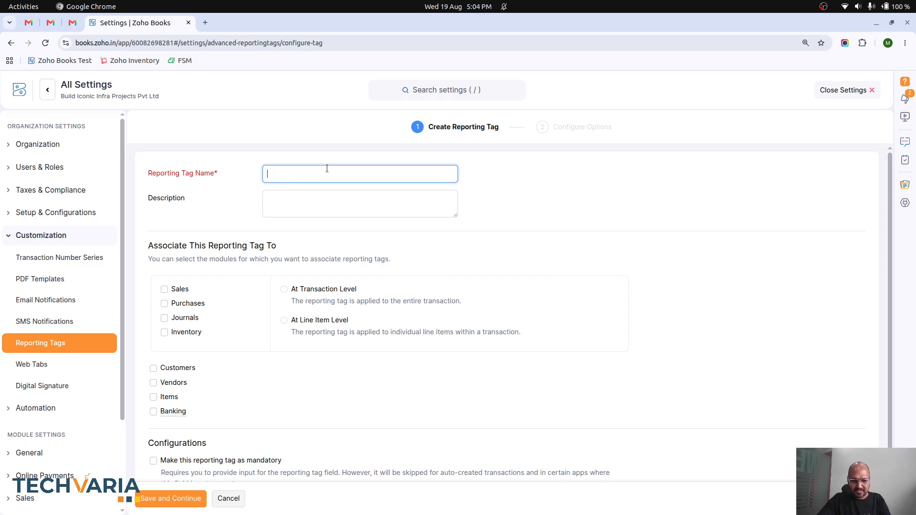
{"action": "type", "text": "Industry"}
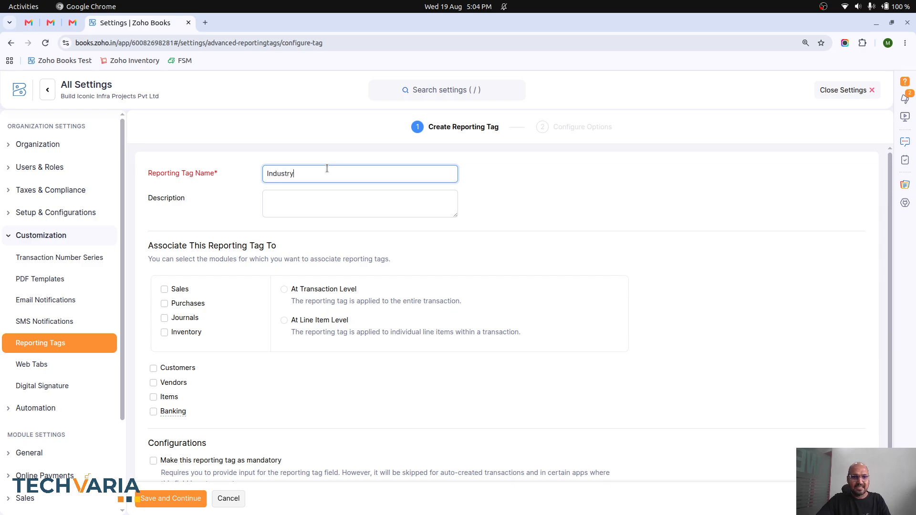
{"action": "left_click", "coordinate": [325, 198]}
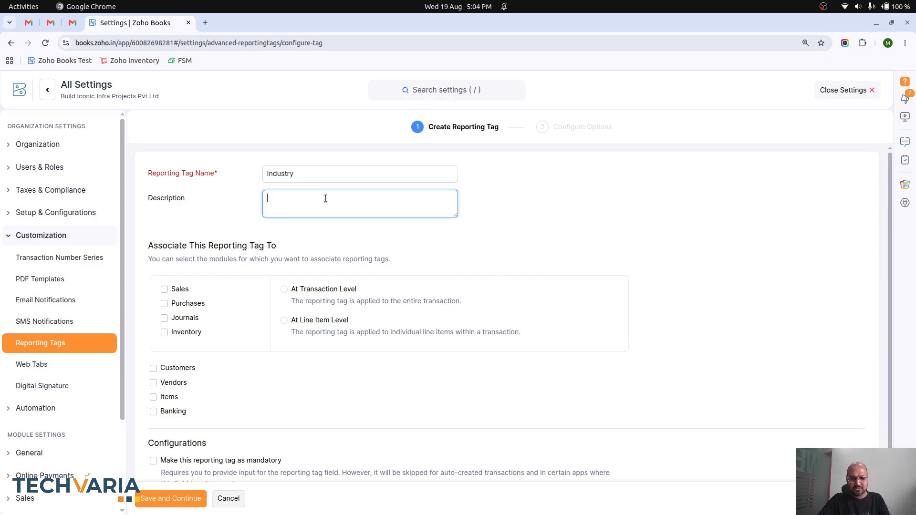
{"action": "type", "text": "Business Sector"}
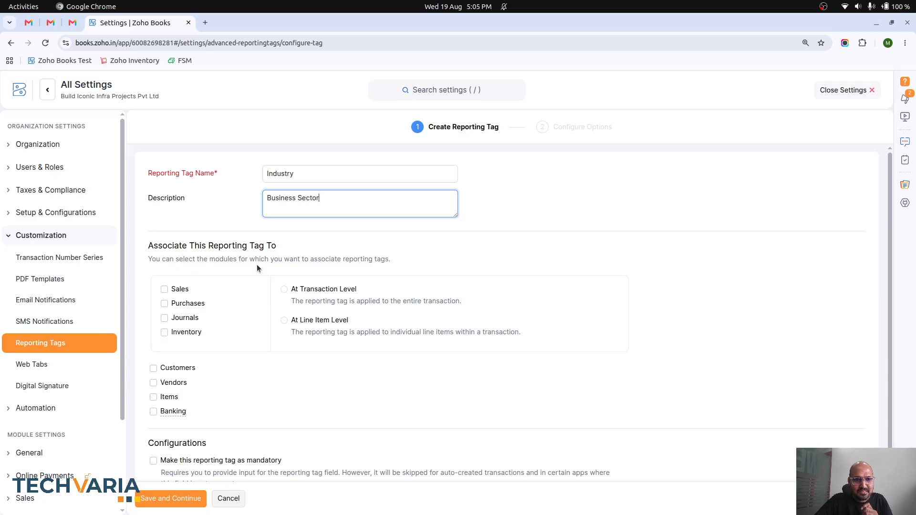
Associate the Industry tag with Sales and Purchases at transaction level, and with Customers and Vendors.
{"action": "left_click", "coordinate": [188, 289]}
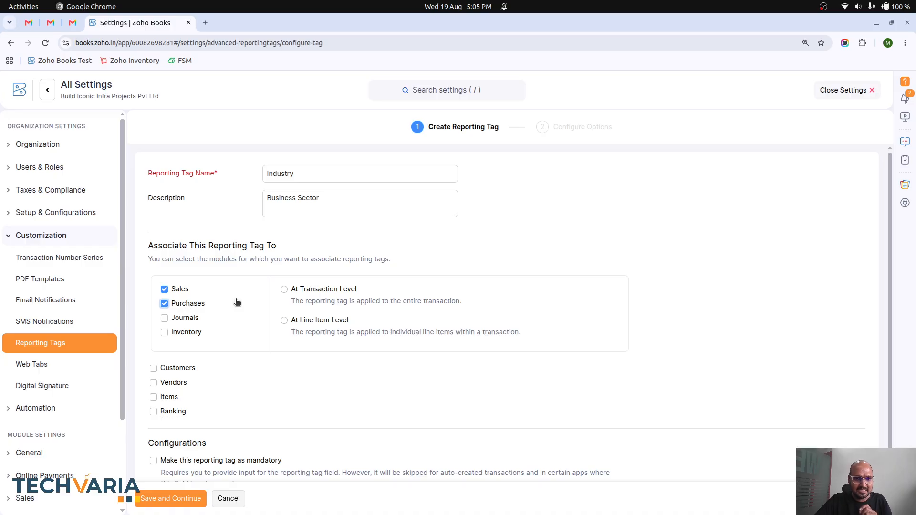
{"action": "left_click", "coordinate": [284, 289]}
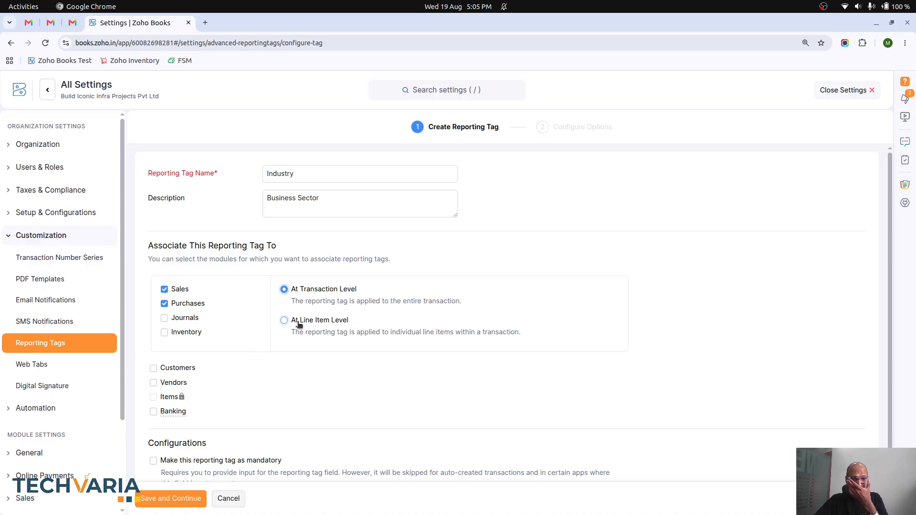
{"action": "mouse_move", "coordinate": [181, 396]}
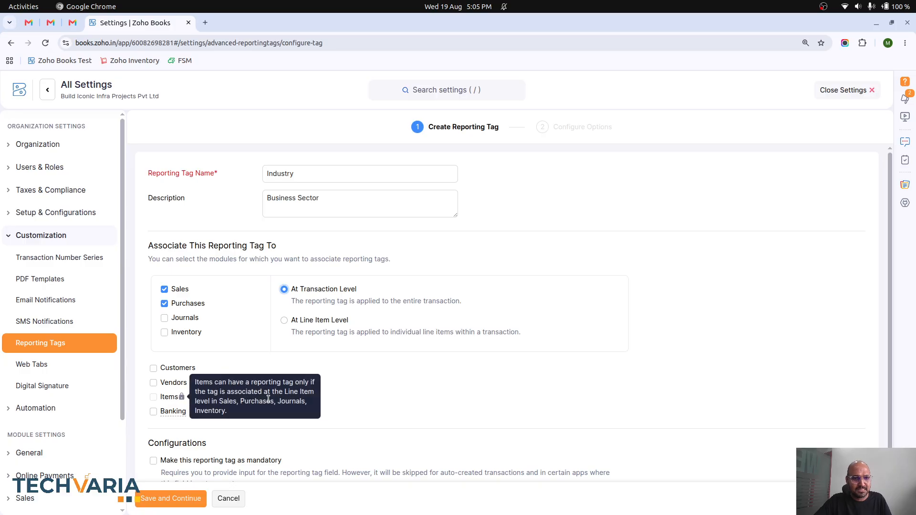
{"action": "left_click", "coordinate": [176, 371]}
{"action": "left_click", "coordinate": [167, 381]}
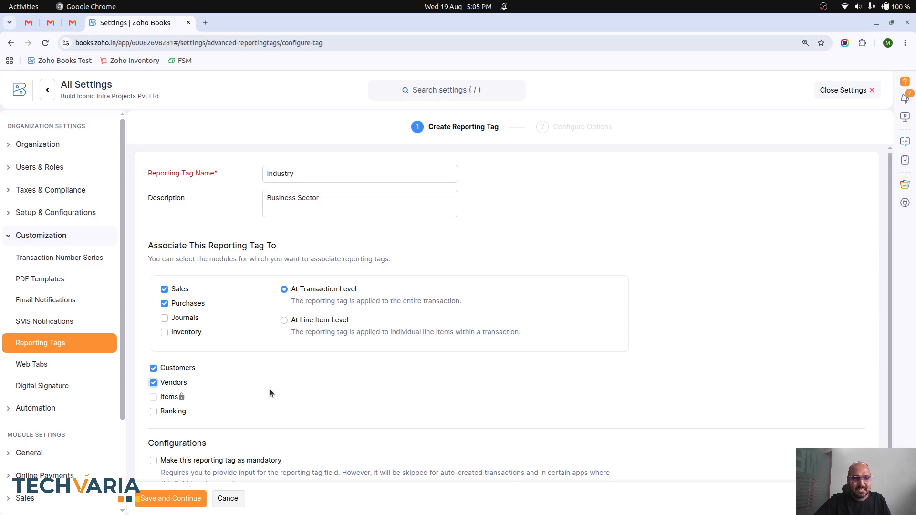
Make the Industry reporting tag mandatory and save it to continue to its options.
{"action": "scroll", "coordinate": [271, 393], "scroll_direction": "down", "scroll_amount": 1}
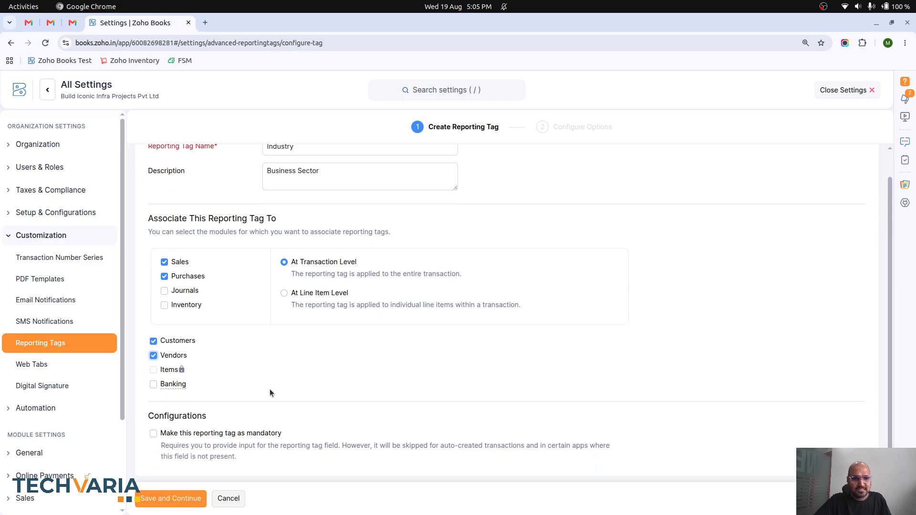
{"action": "left_click", "coordinate": [205, 437]}
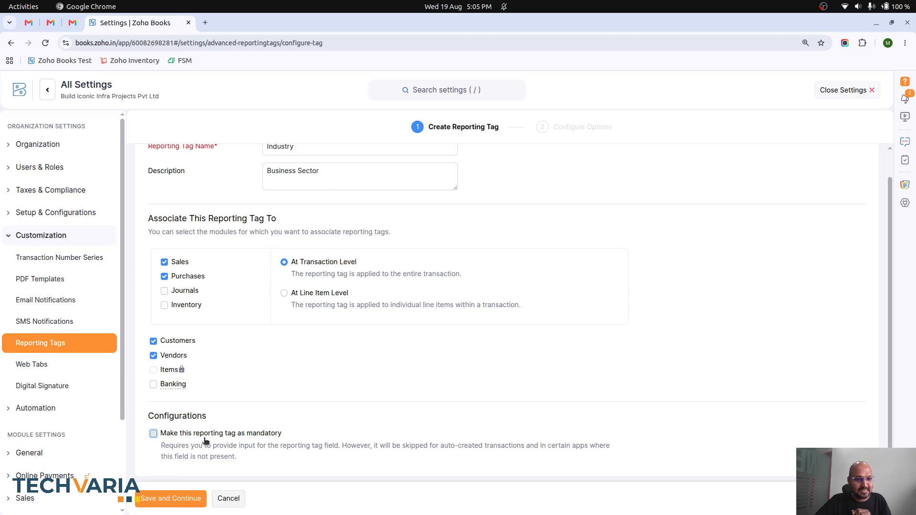
{"action": "left_click", "coordinate": [176, 499]}
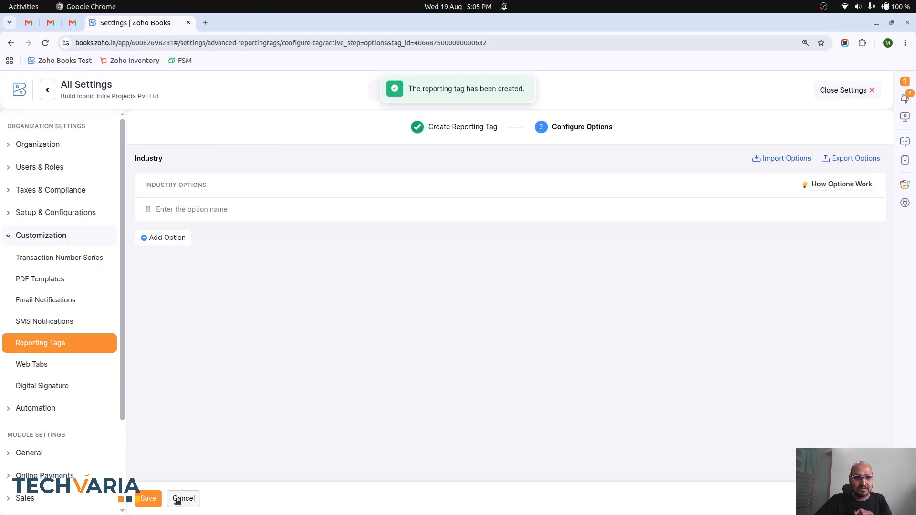
Enter Furniture, Groceries and Pharmacy as the first three options of the Industry tag.
{"action": "left_click", "coordinate": [252, 211]}
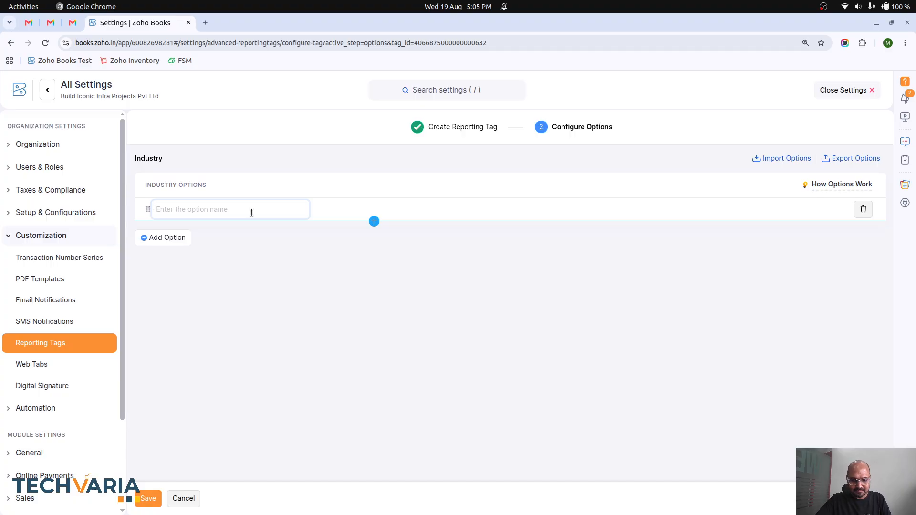
{"action": "type", "text": "Furniture"}
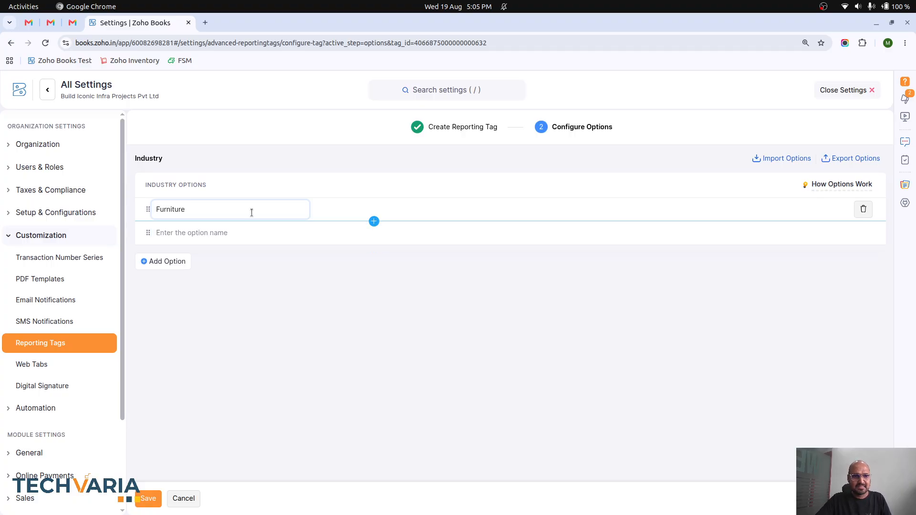
{"action": "left_click", "coordinate": [249, 231]}
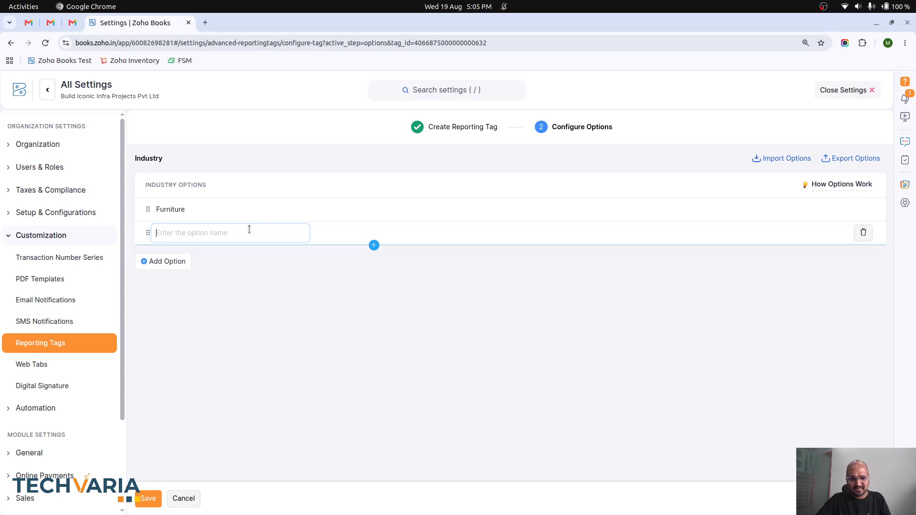
{"action": "type", "text": "Groceries"}
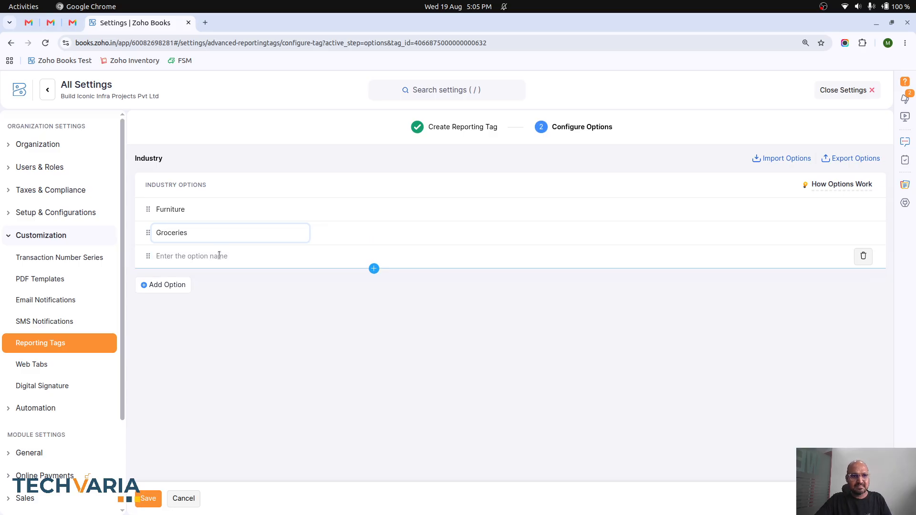
{"action": "left_click", "coordinate": [217, 258]}
{"action": "type", "text": "Pha"}
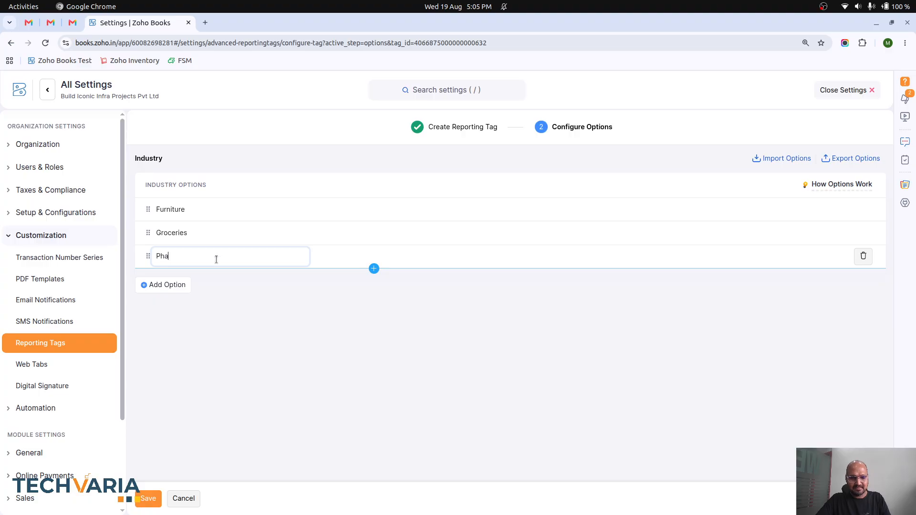
{"action": "type", "text": "rmacy"}
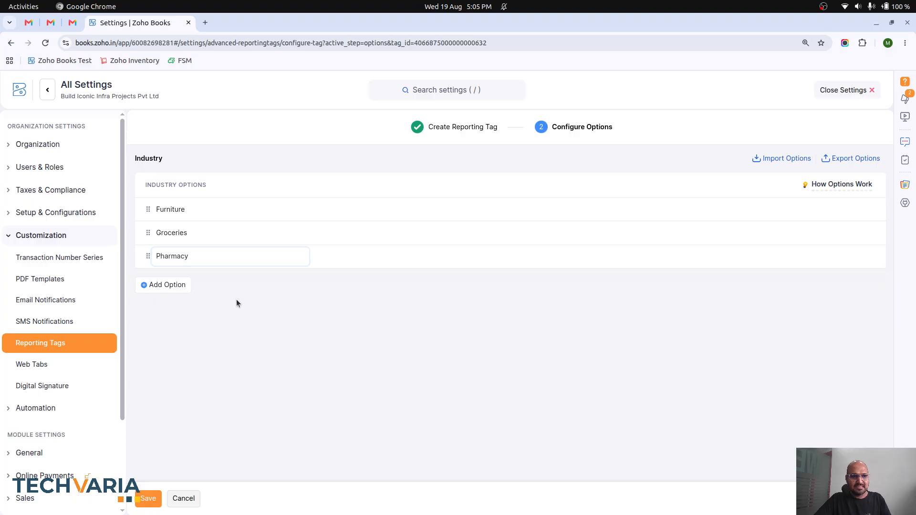
Add Oil & Gas as the fourth Industry option, remove the empty extra row, and save the options.
{"action": "left_click", "coordinate": [178, 284]}
{"action": "left_click", "coordinate": [188, 280]}
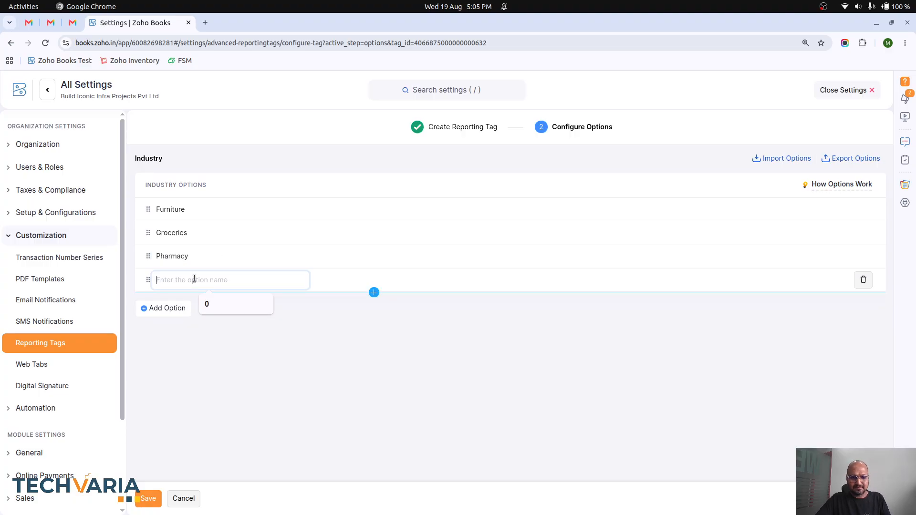
{"action": "type", "text": "Oil & G"}
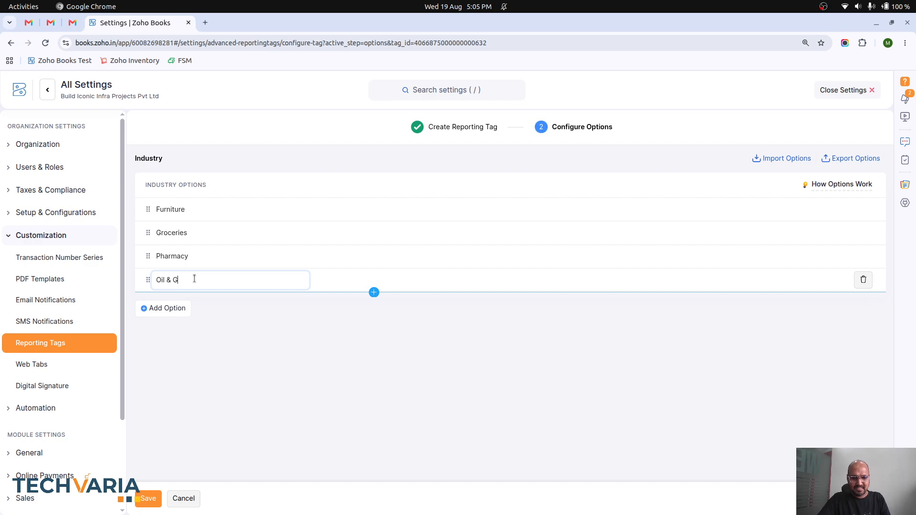
{"action": "type", "text": "as"}
{"action": "key", "text": "Return"}
{"action": "left_click", "coordinate": [248, 383]}
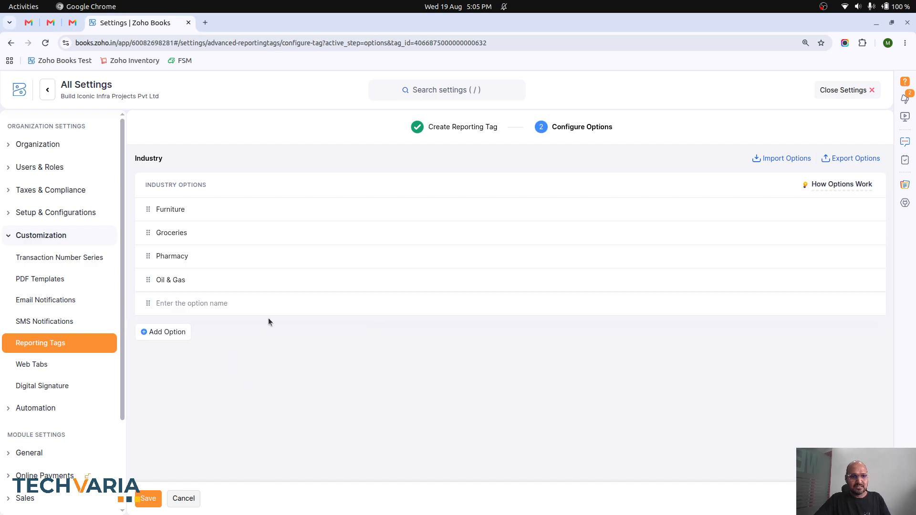
{"action": "left_click", "coordinate": [866, 304]}
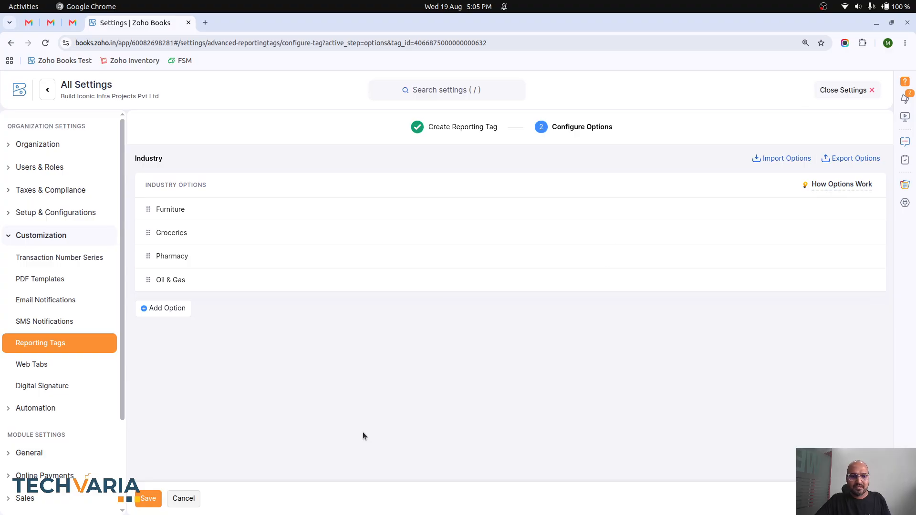
{"action": "left_click", "coordinate": [148, 498]}
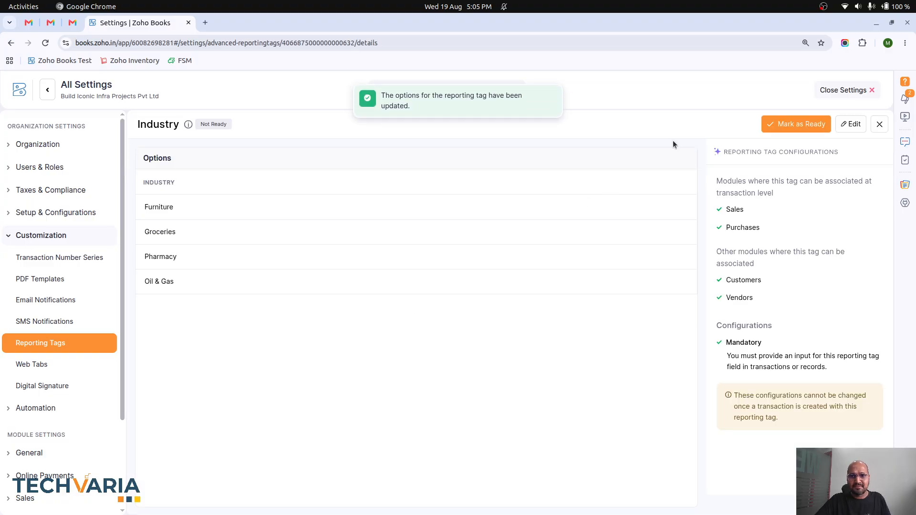
Mark the Industry reporting tag as ready for use and close its details.
{"action": "left_click", "coordinate": [794, 127]}
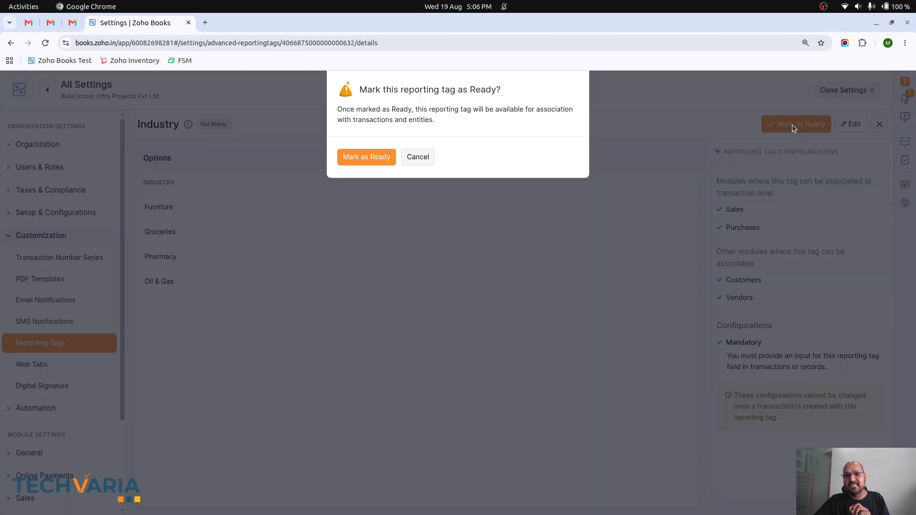
{"action": "left_click", "coordinate": [364, 161]}
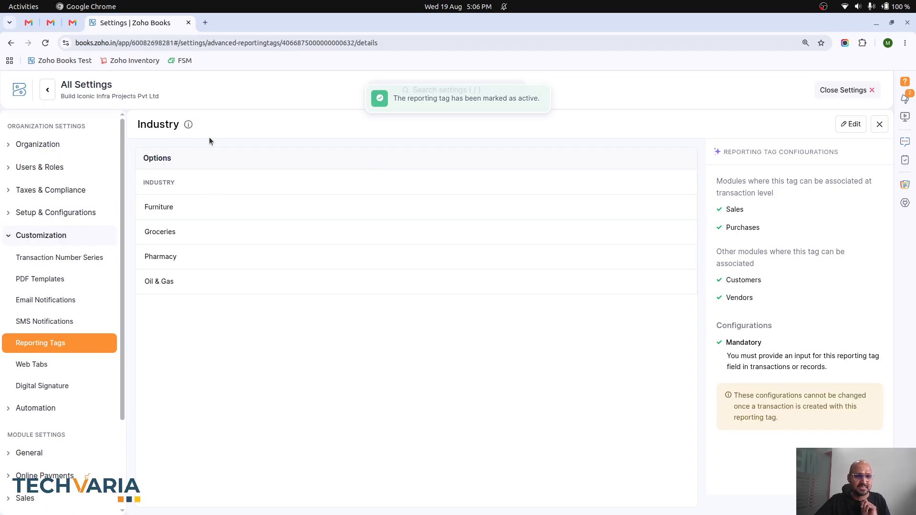
{"action": "left_click", "coordinate": [880, 124]}
Reopen the Industry tag, review its module associations and mandatory setting in the edit form, and leave the settings.
{"action": "left_click", "coordinate": [219, 172]}
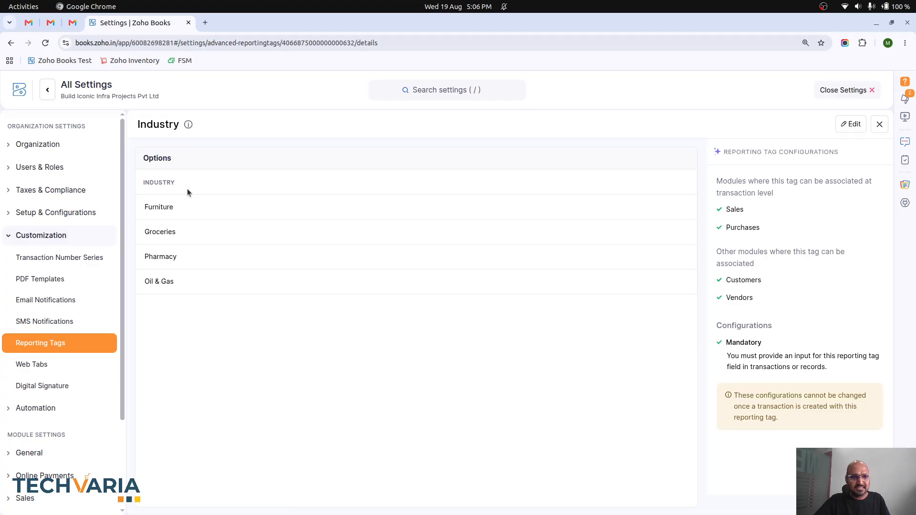
{"action": "left_click", "coordinate": [851, 127]}
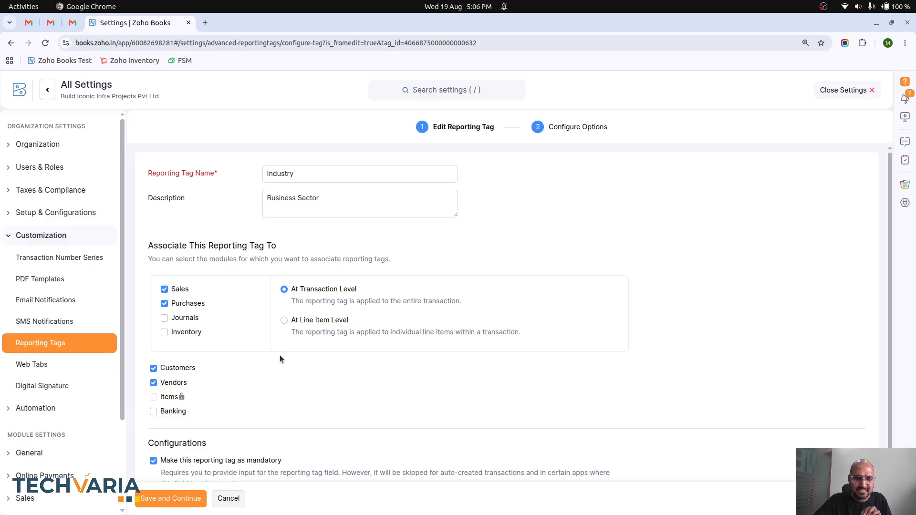
{"action": "scroll", "coordinate": [176, 382], "scroll_direction": "down", "scroll_amount": 1}
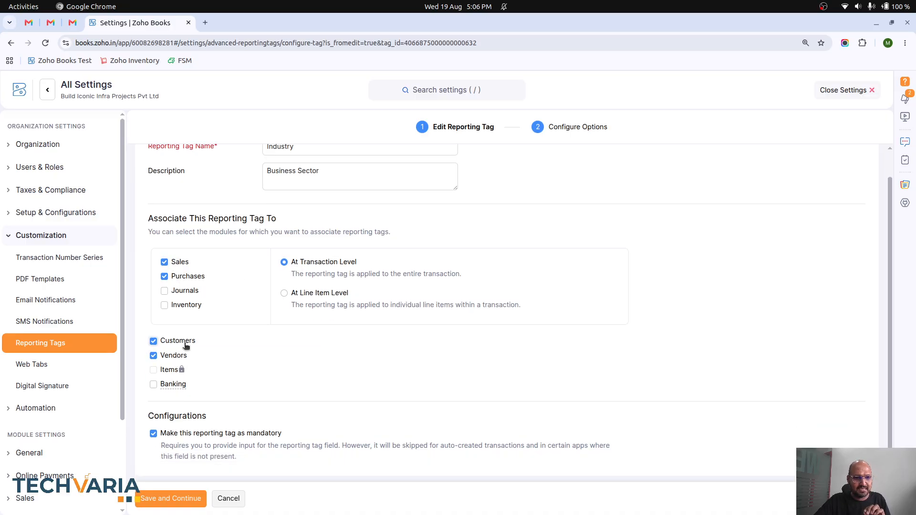
{"action": "left_click", "coordinate": [838, 90]}
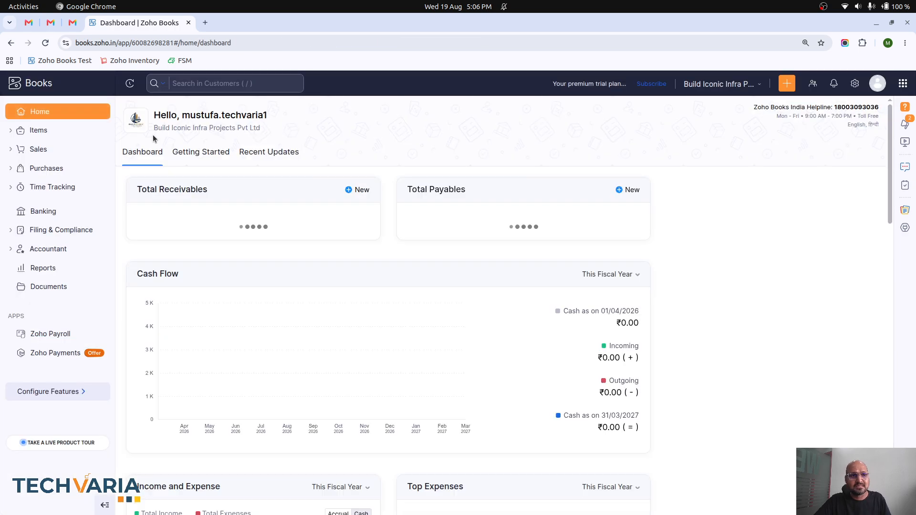
Edit the Business 1 customer, set its Industry reporting tag to Furniture, and save the record.
{"action": "left_click", "coordinate": [46, 152]}
{"action": "left_click", "coordinate": [59, 170]}
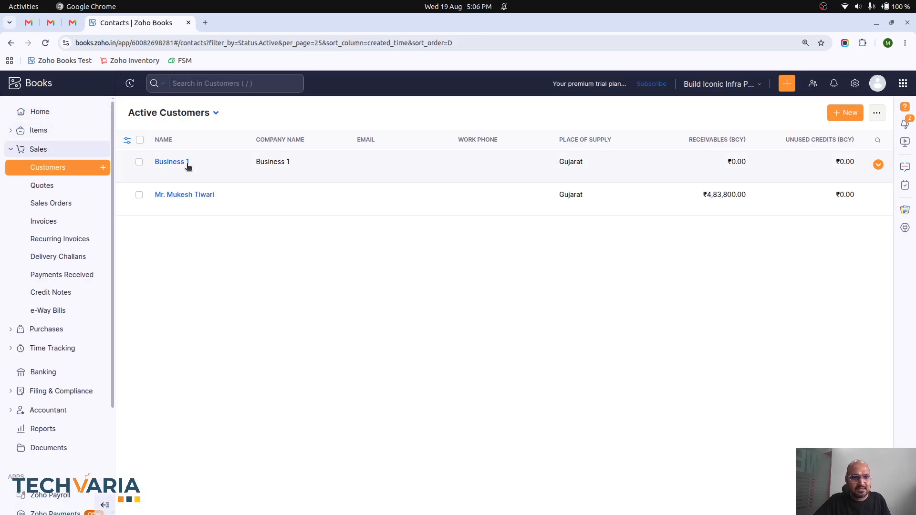
{"action": "left_click", "coordinate": [172, 162]}
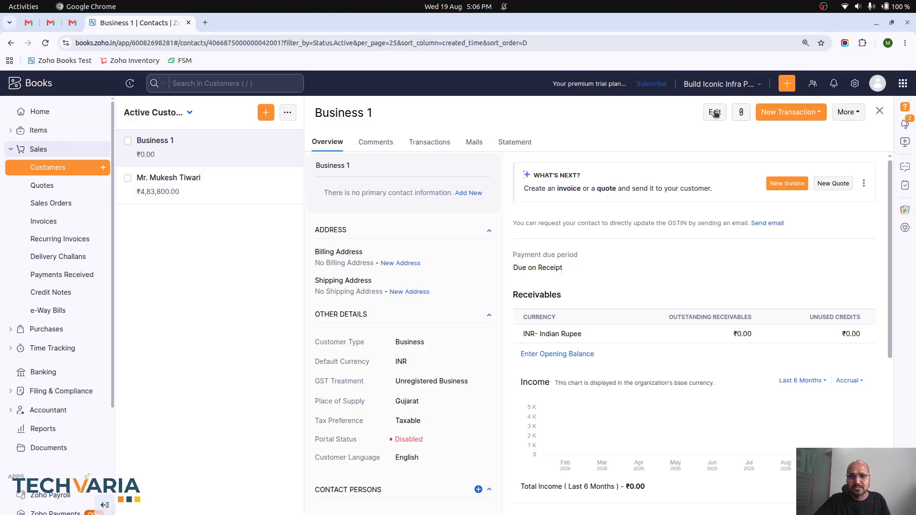
{"action": "left_click", "coordinate": [715, 112]}
{"action": "scroll", "coordinate": [429, 296], "scroll_direction": "down", "scroll_amount": 3}
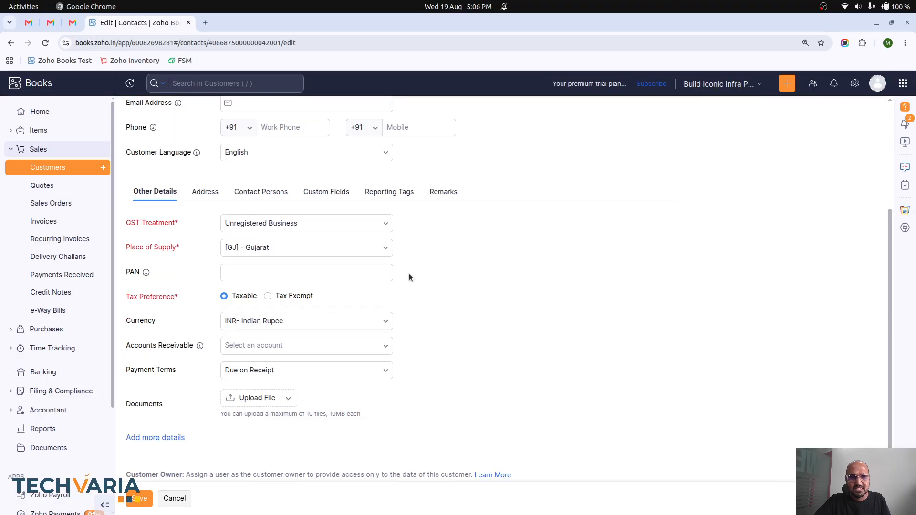
{"action": "left_click", "coordinate": [392, 198]}
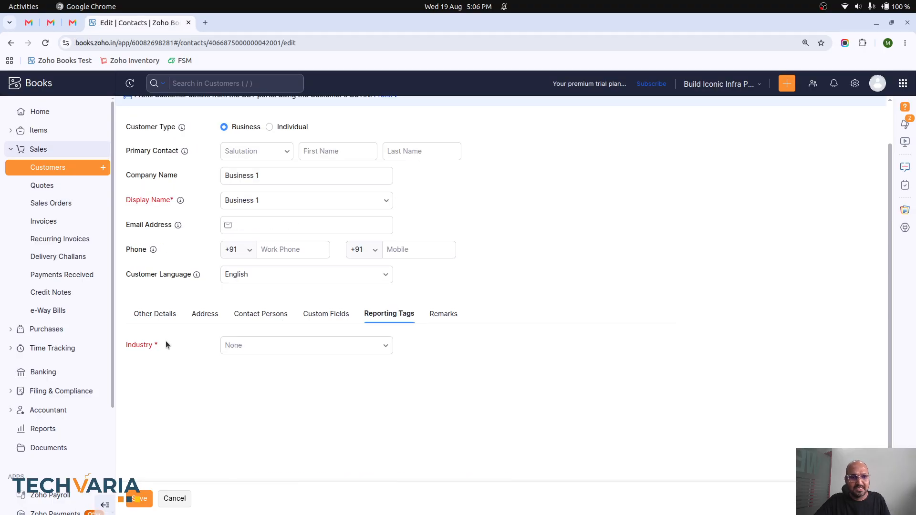
{"action": "left_click", "coordinate": [276, 344]}
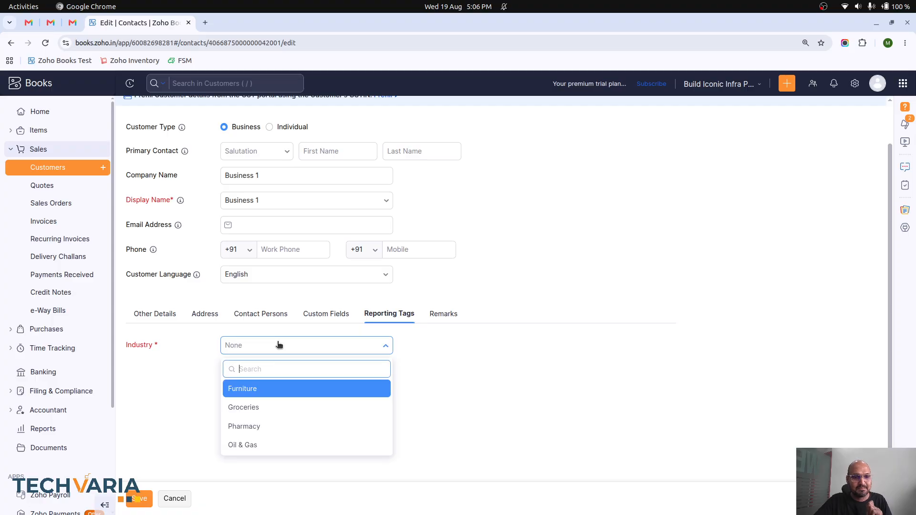
{"action": "left_click", "coordinate": [275, 391]}
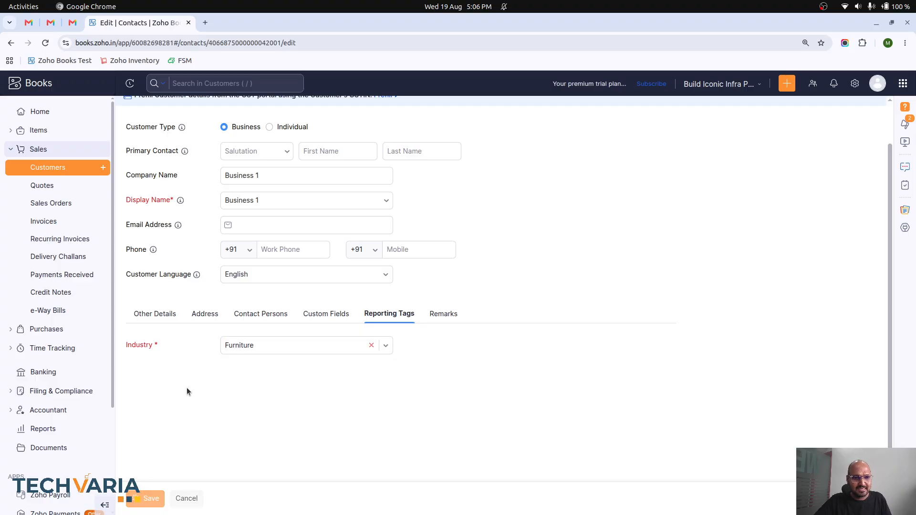
Edit the individual customer's record, set its Industry reporting tag to Groceries, and save it.
{"action": "left_click", "coordinate": [203, 193]}
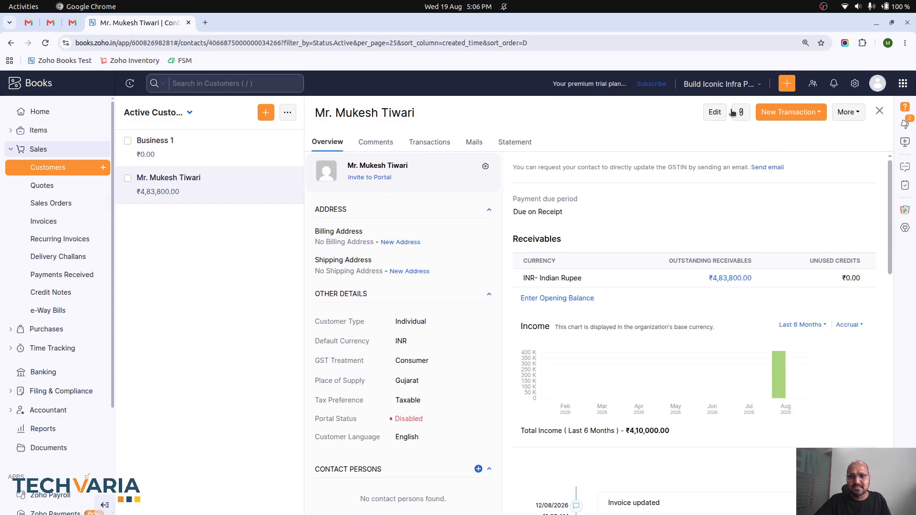
{"action": "left_click", "coordinate": [718, 112]}
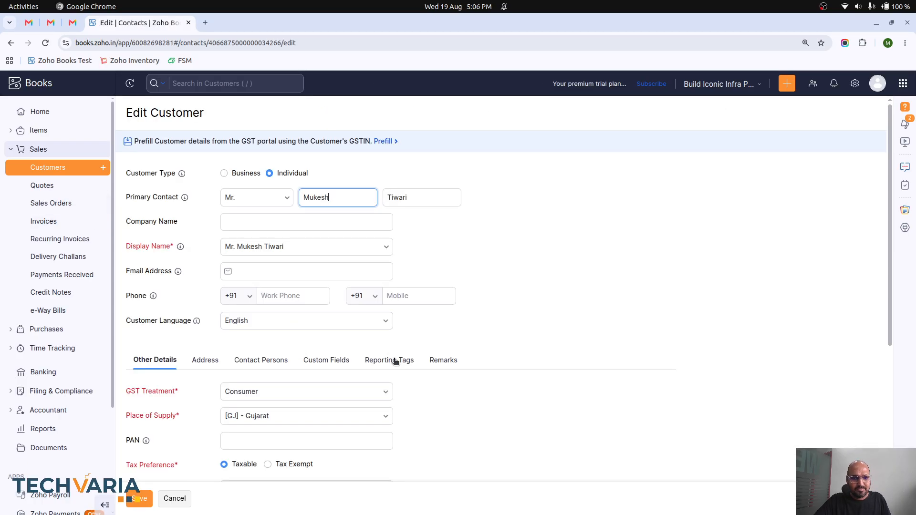
{"action": "left_click", "coordinate": [396, 362]}
{"action": "left_click", "coordinate": [256, 393]}
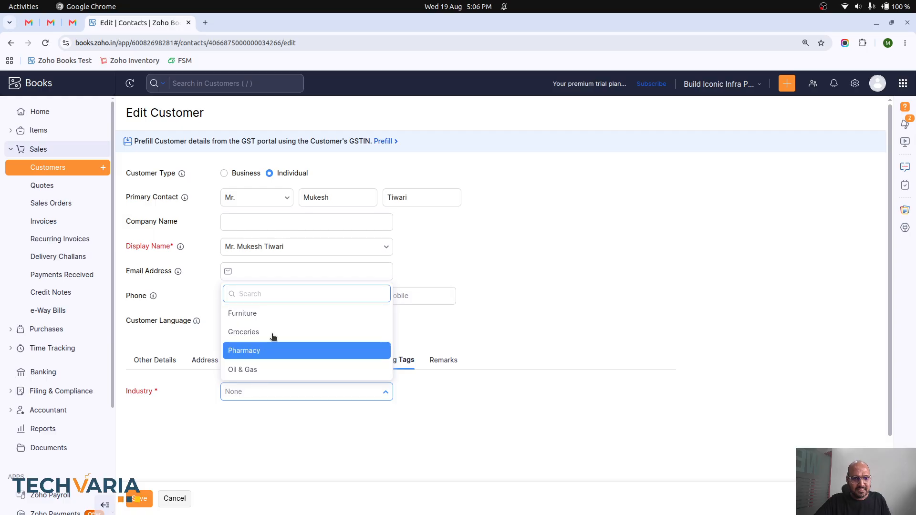
{"action": "left_click", "coordinate": [273, 336]}
{"action": "left_click", "coordinate": [137, 500]}
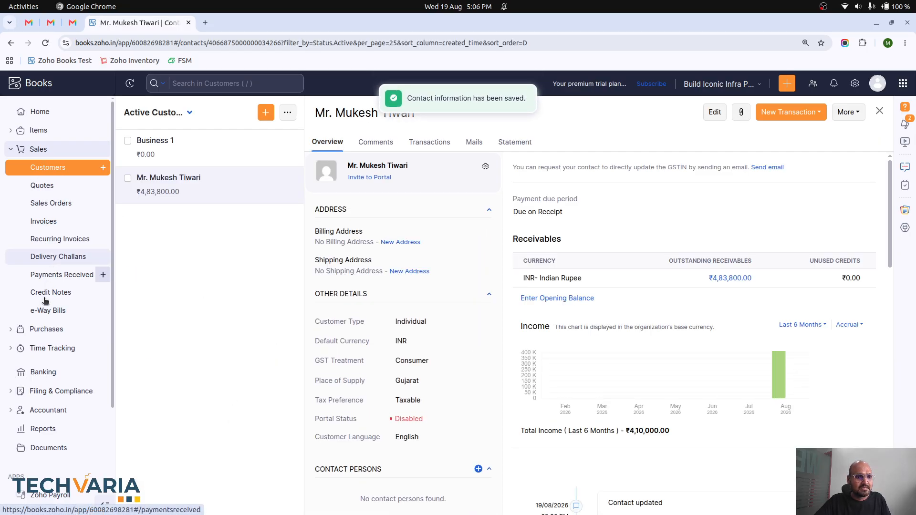
Edit the Construction Material Vendor record, set its Industry reporting tag to Oil & Gas, and save it.
{"action": "left_click", "coordinate": [46, 329]}
{"action": "left_click", "coordinate": [49, 194]}
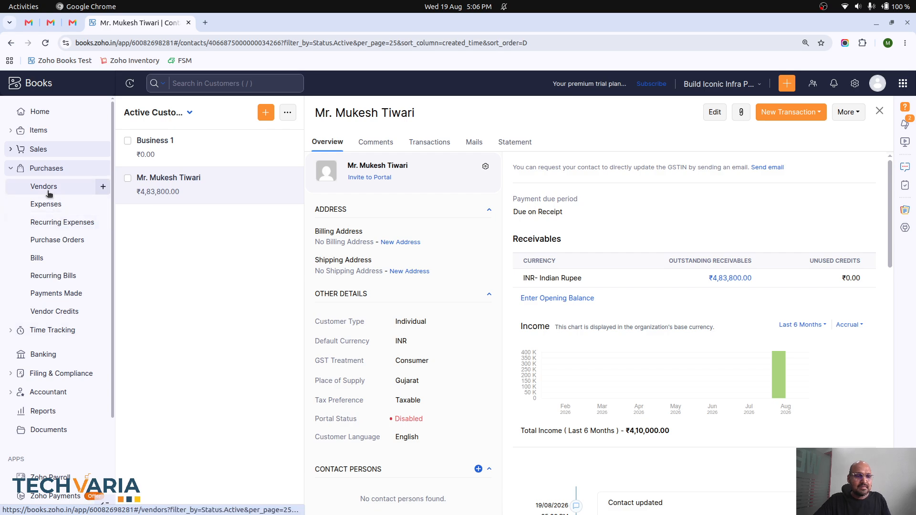
{"action": "left_click", "coordinate": [202, 167]}
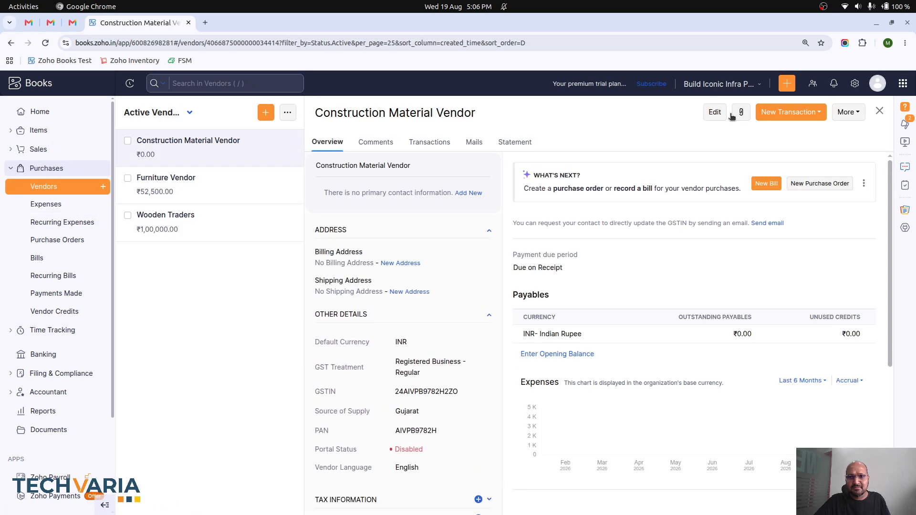
{"action": "left_click", "coordinate": [715, 112]}
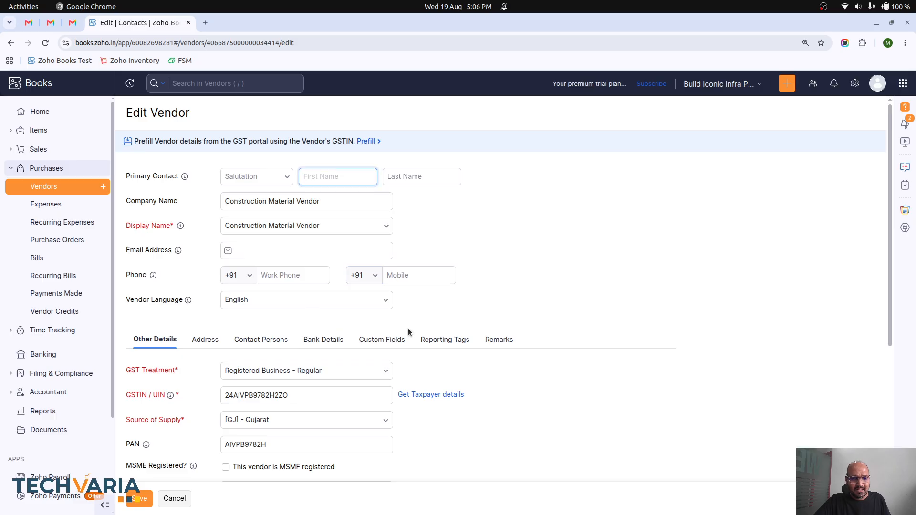
{"action": "left_click", "coordinate": [425, 339]}
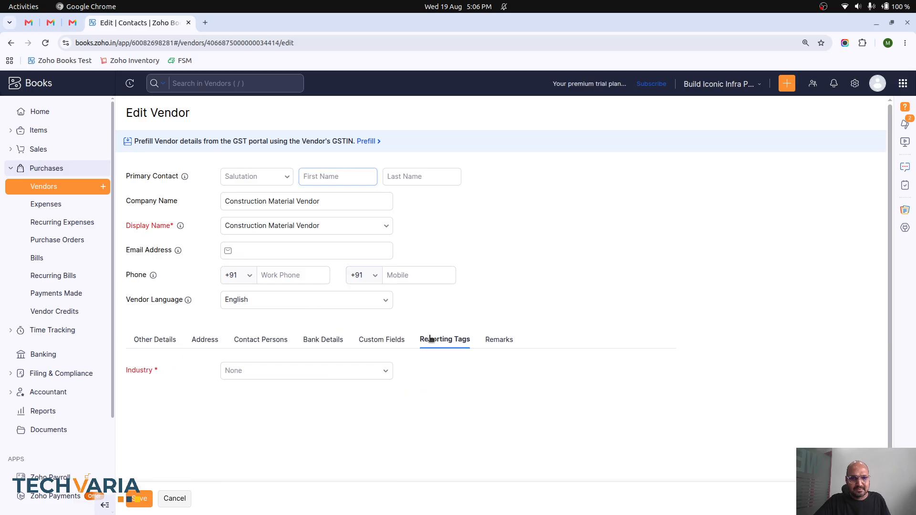
{"action": "left_click", "coordinate": [272, 373]}
{"action": "left_click", "coordinate": [285, 348]}
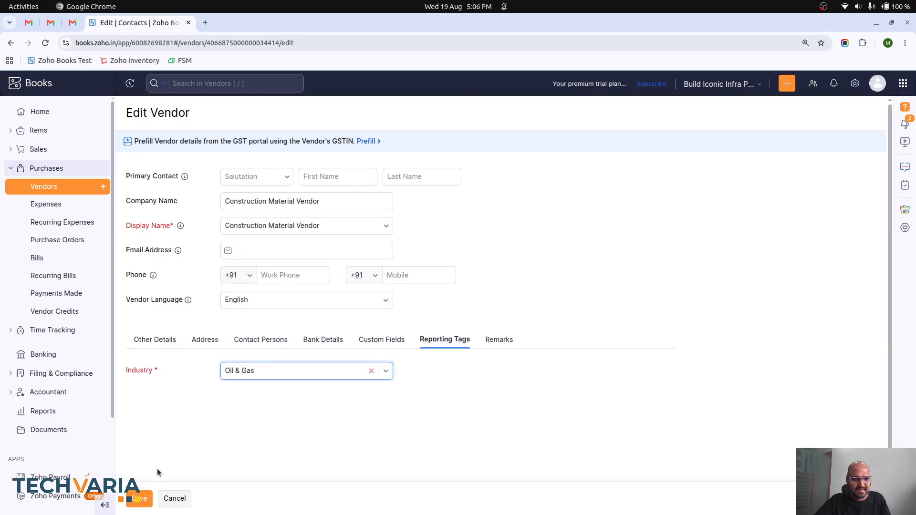
{"action": "left_click", "coordinate": [136, 501]}
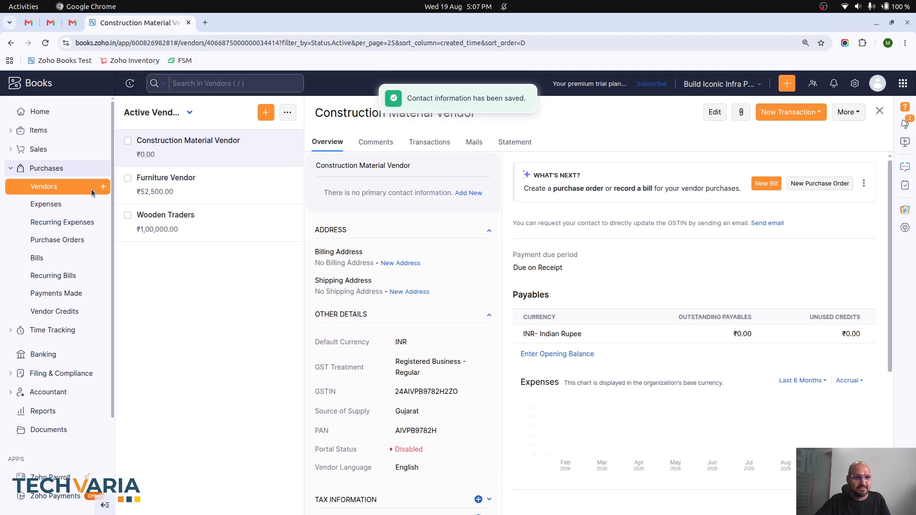
Edit the Furniture Vendor record, set its Industry reporting tag to Furniture, and save it.
{"action": "left_click", "coordinate": [214, 190]}
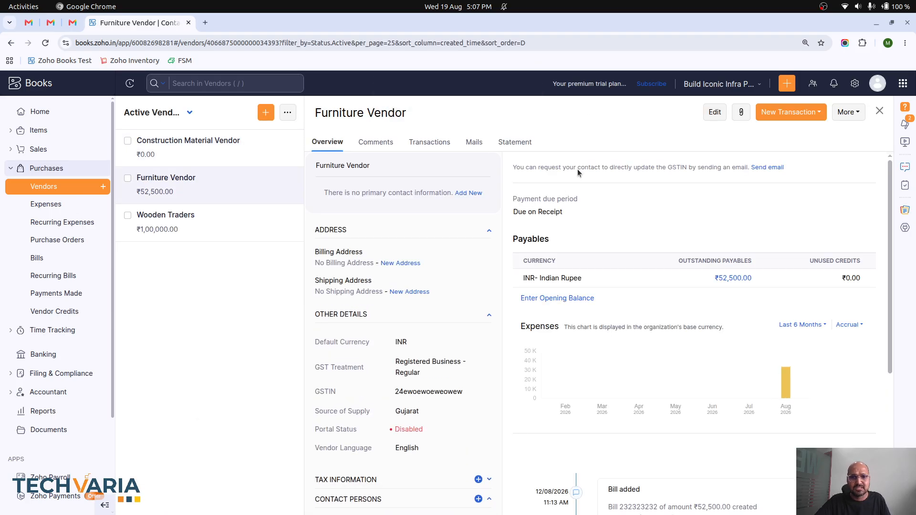
{"action": "left_click", "coordinate": [717, 112]}
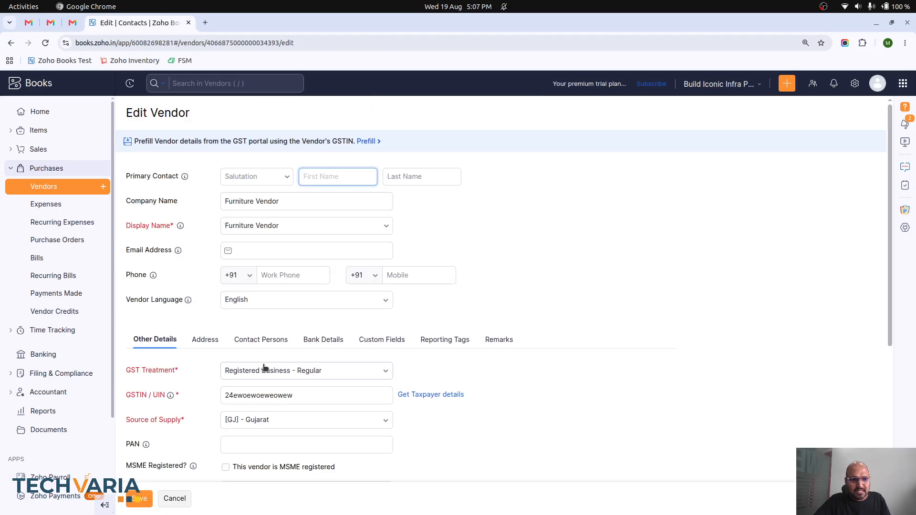
{"action": "left_click", "coordinate": [445, 340]}
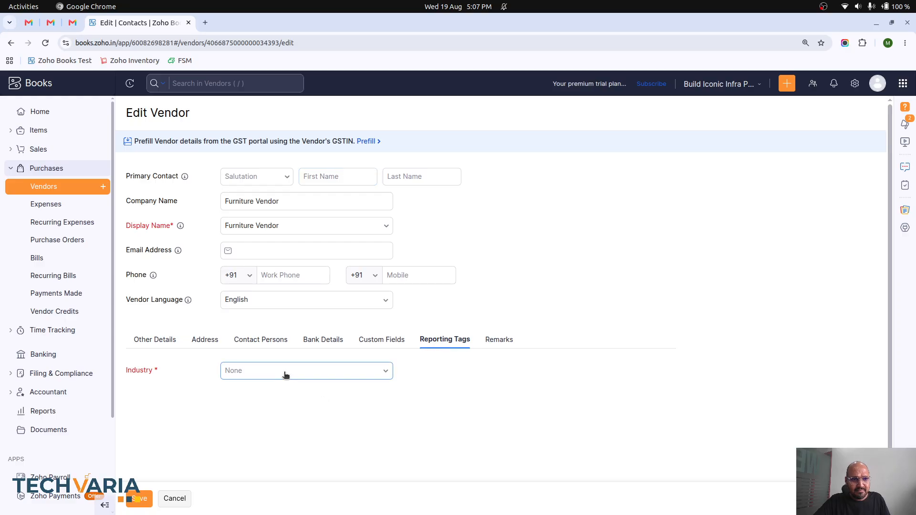
{"action": "left_click", "coordinate": [286, 375]}
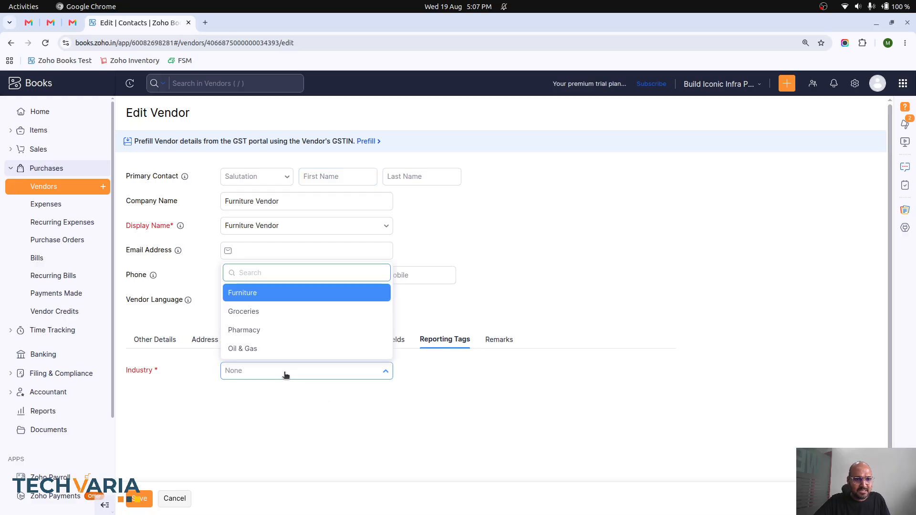
{"action": "left_click", "coordinate": [276, 294]}
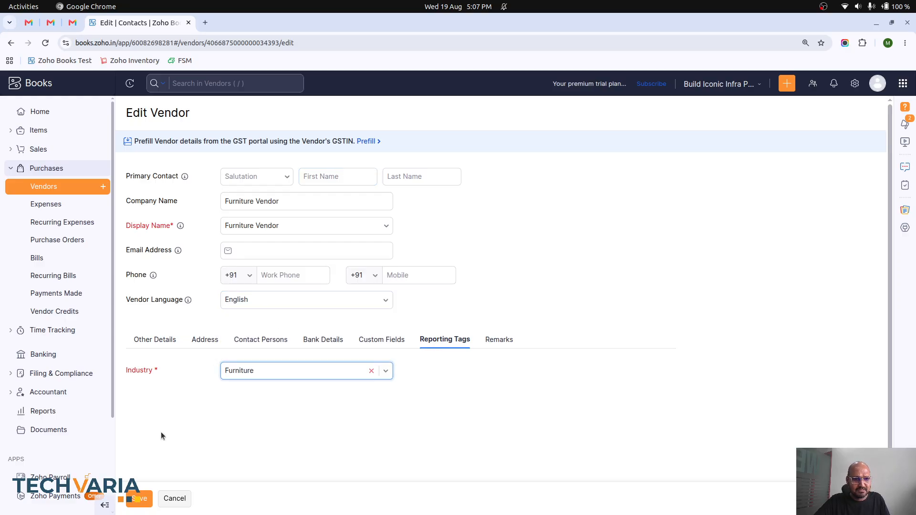
{"action": "left_click", "coordinate": [139, 498]}
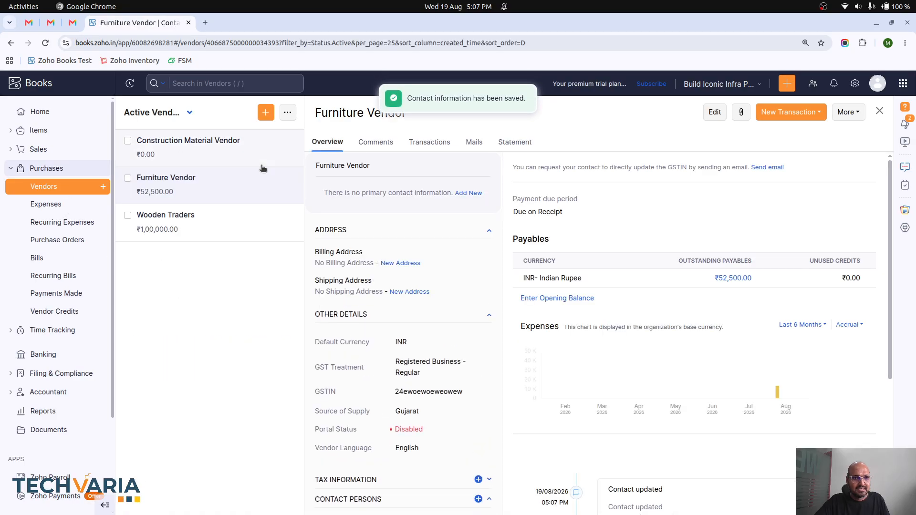
Set the Wooden Traders vendor's Industry reporting tag to Furniture, save the record, and close its details.
{"action": "left_click", "coordinate": [203, 223]}
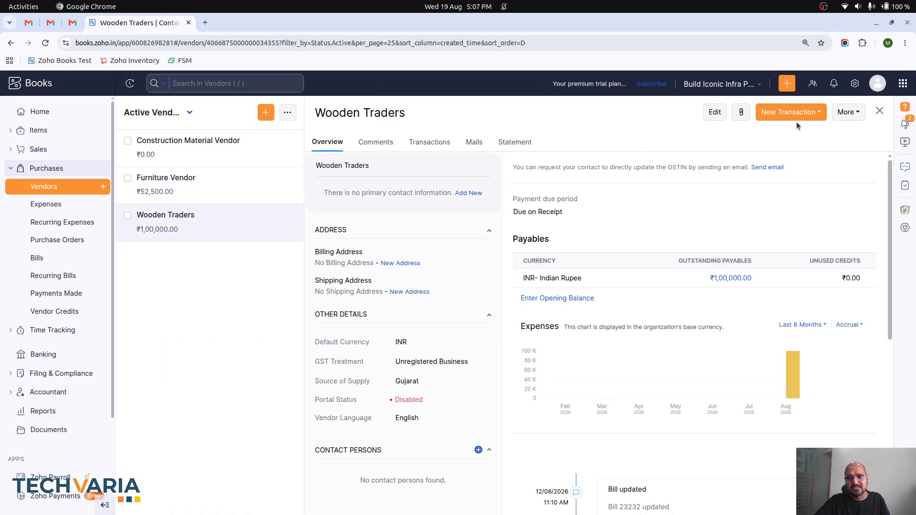
{"action": "left_click", "coordinate": [715, 111]}
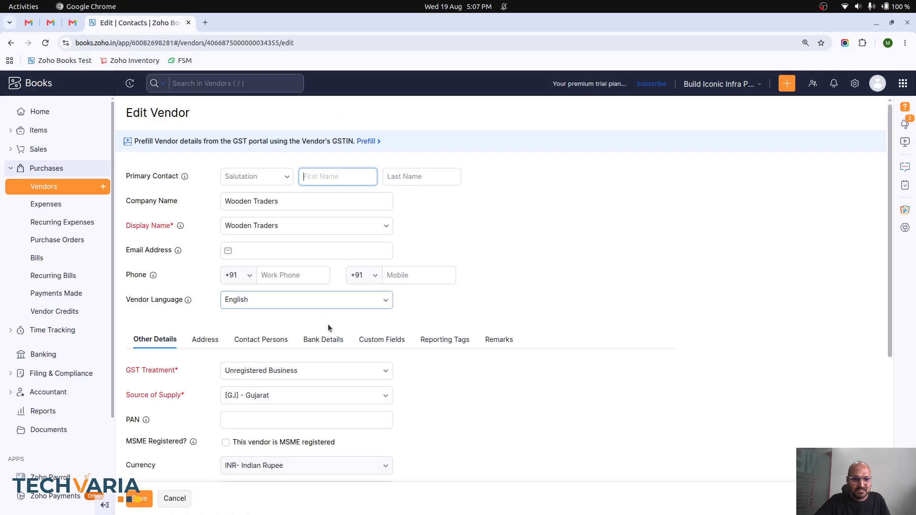
{"action": "left_click", "coordinate": [394, 341]}
{"action": "left_click", "coordinate": [432, 342]}
{"action": "left_click", "coordinate": [237, 377]}
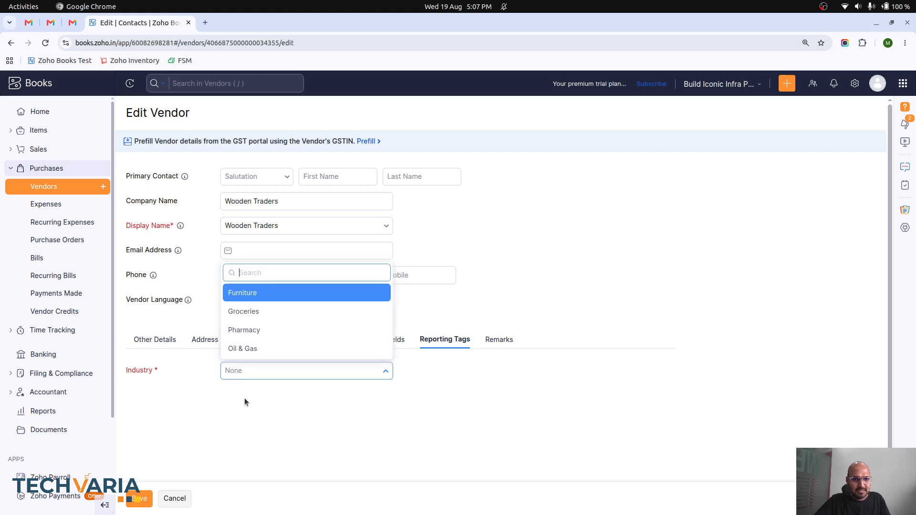
{"action": "left_click", "coordinate": [293, 296]}
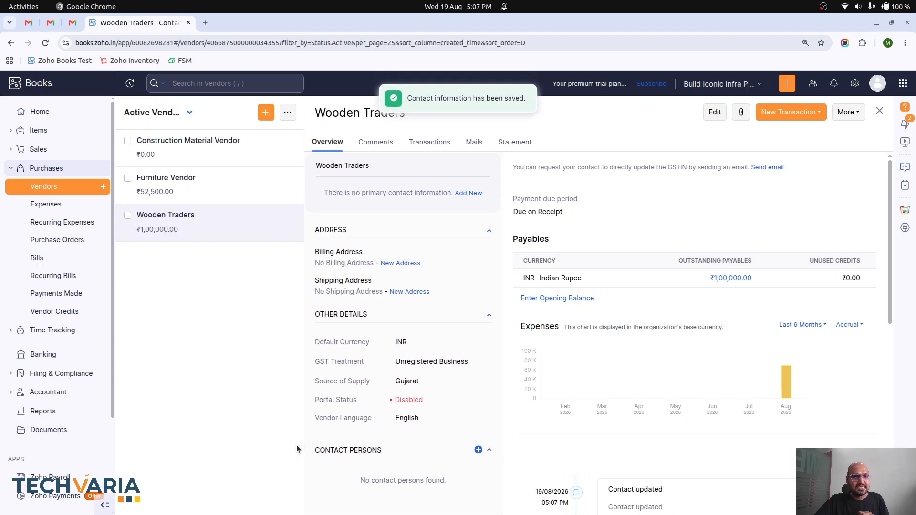
{"action": "left_click", "coordinate": [879, 111]}
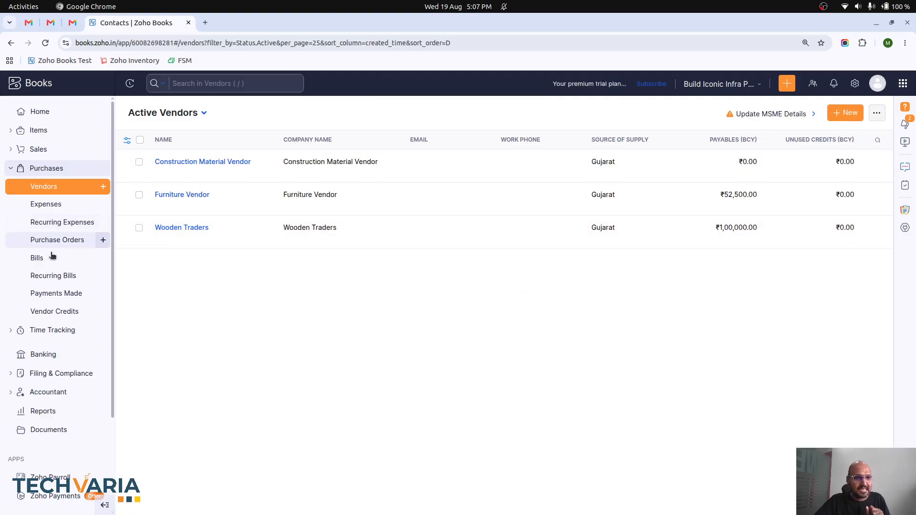
Open the ₹4,72,000.00 sales invoice for editing and check the options offered for its Industry tag.
{"action": "left_click", "coordinate": [58, 150]}
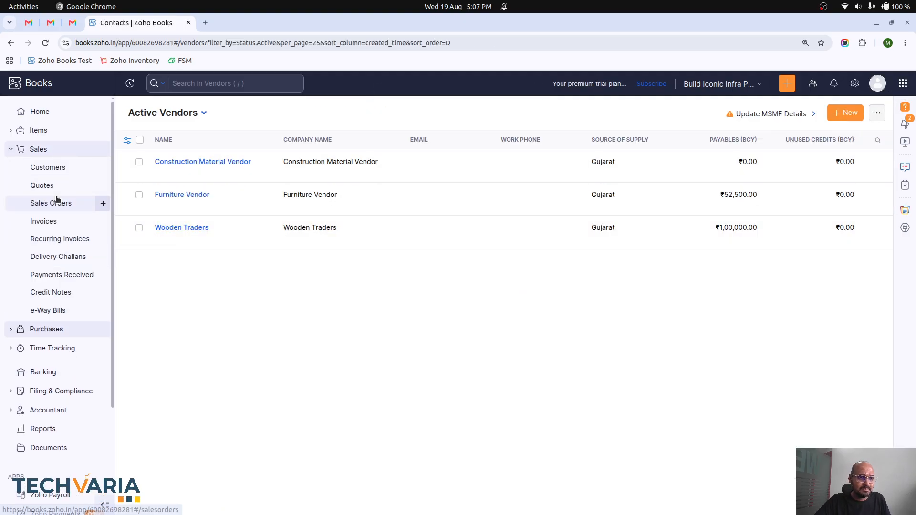
{"action": "left_click", "coordinate": [62, 227]}
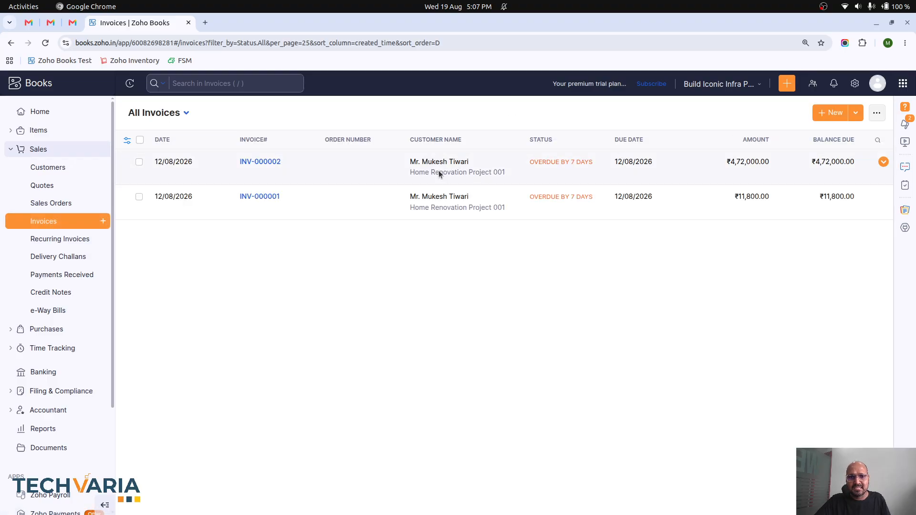
{"action": "left_click", "coordinate": [324, 170]}
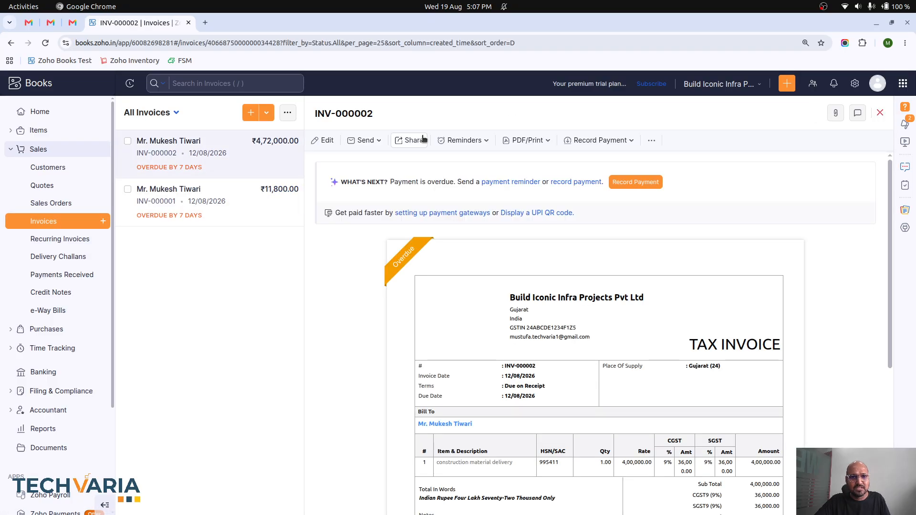
{"action": "left_click", "coordinate": [326, 142]}
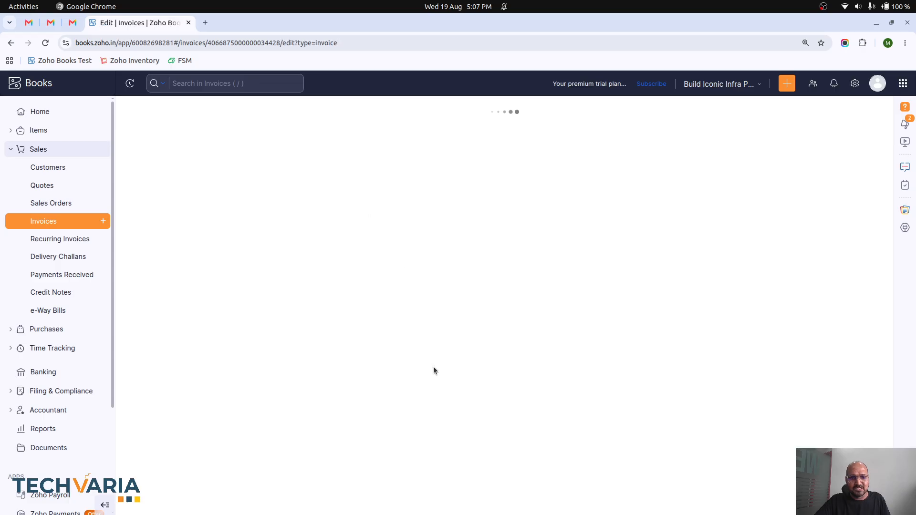
{"action": "scroll", "coordinate": [434, 367], "scroll_direction": "down", "scroll_amount": 6}
{"action": "scroll", "coordinate": [433, 370], "scroll_direction": "up", "scroll_amount": 2}
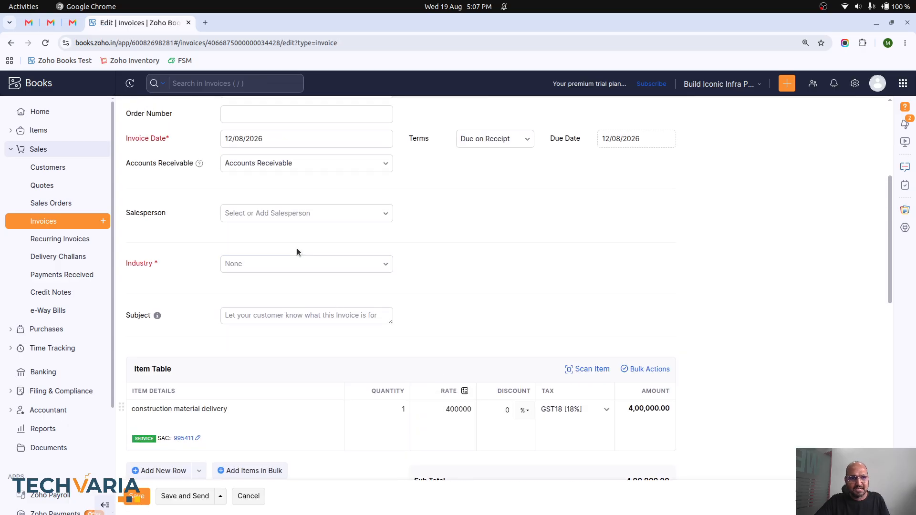
{"action": "left_click", "coordinate": [310, 265]}
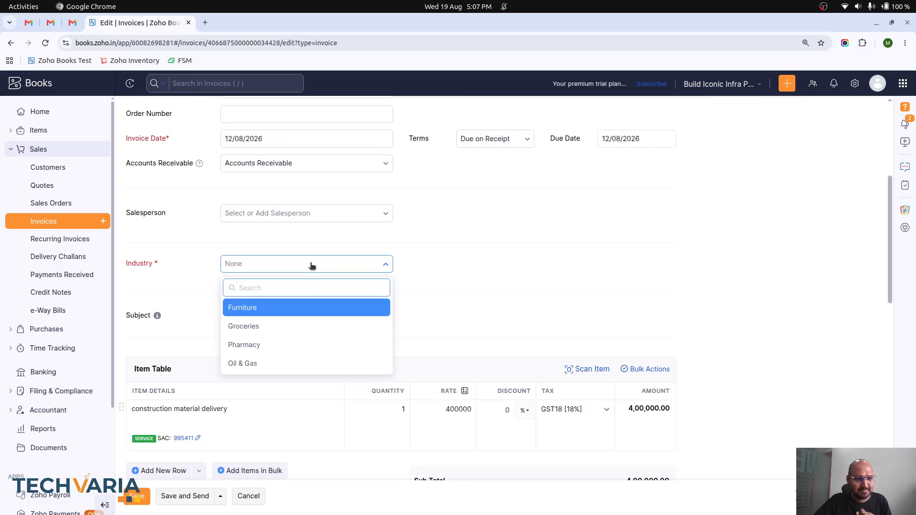
{"action": "left_click", "coordinate": [427, 244]}
Reselect the same customer on the ₹4,72,000.00 invoice to apply its Groceries Industry tag, and save it with an edit reason.
{"action": "scroll", "coordinate": [428, 246], "scroll_direction": "up", "scroll_amount": 5}
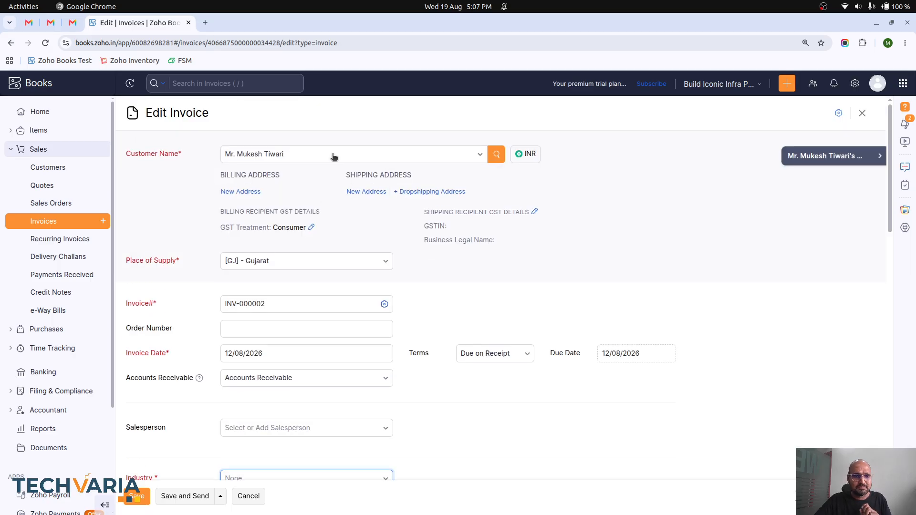
{"action": "left_click", "coordinate": [496, 155]}
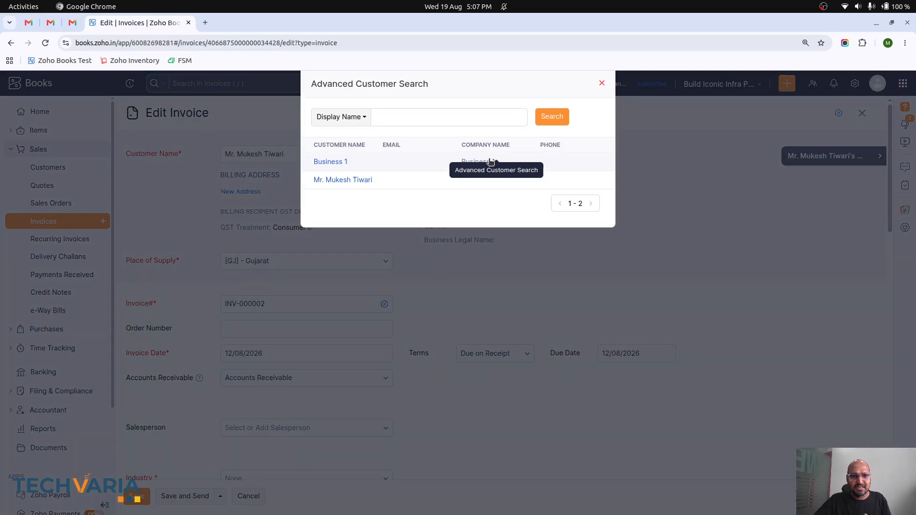
{"action": "left_click", "coordinate": [350, 180]}
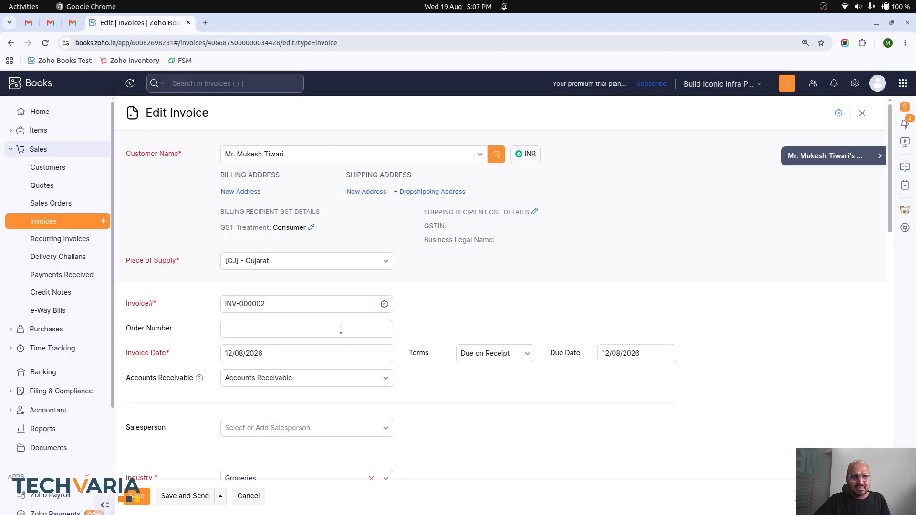
{"action": "scroll", "coordinate": [374, 377], "scroll_direction": "down", "scroll_amount": 4}
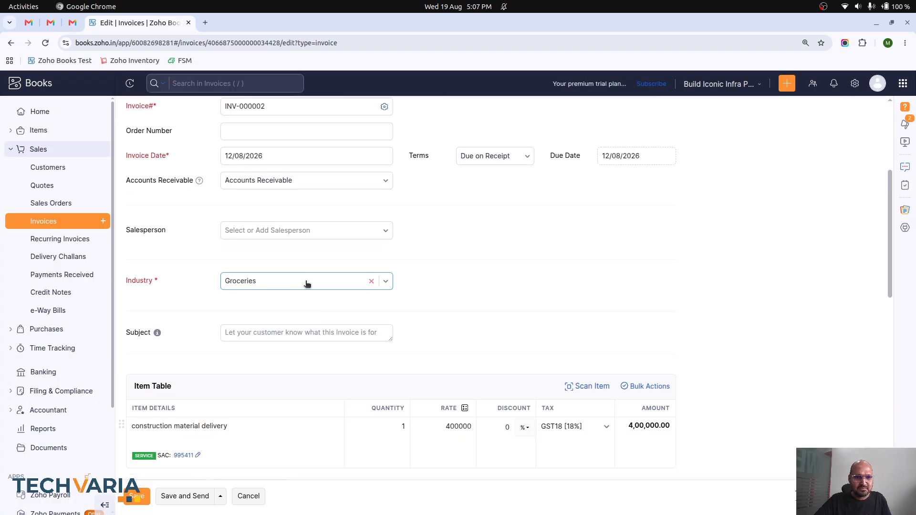
{"action": "left_click", "coordinate": [138, 497]}
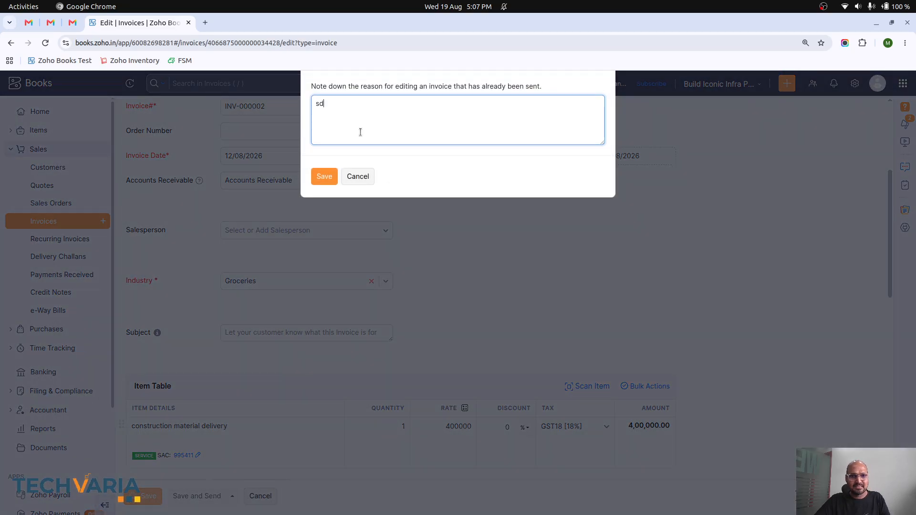
{"action": "left_click", "coordinate": [324, 176]}
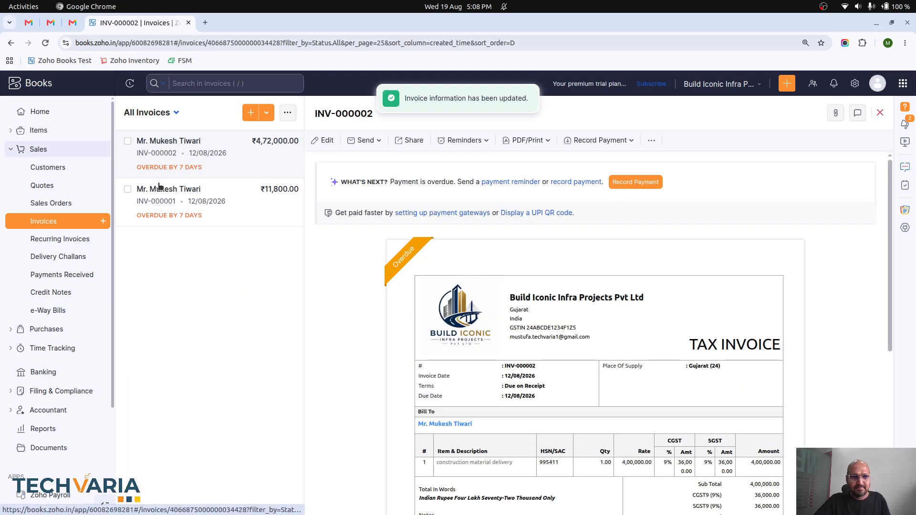
Edit the ₹11,800.00 invoice, set its Industry tag to Groceries, and save it.
{"action": "left_click", "coordinate": [167, 202]}
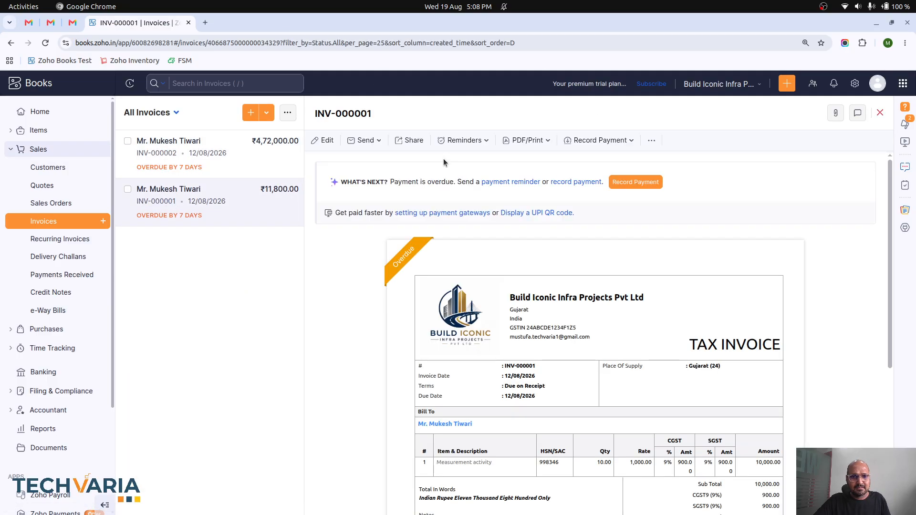
{"action": "left_click", "coordinate": [321, 139]}
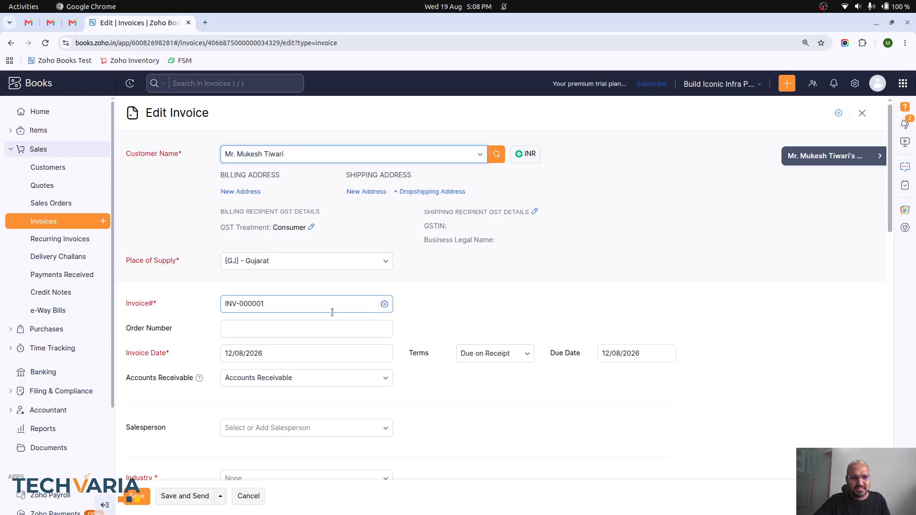
{"action": "scroll", "coordinate": [328, 347], "scroll_direction": "down", "scroll_amount": 3}
{"action": "left_click", "coordinate": [318, 351]}
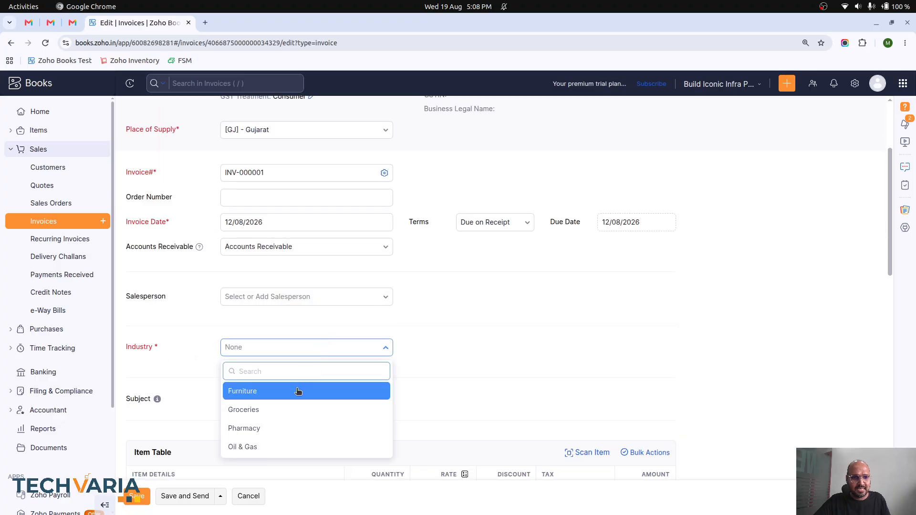
{"action": "left_click", "coordinate": [296, 410]}
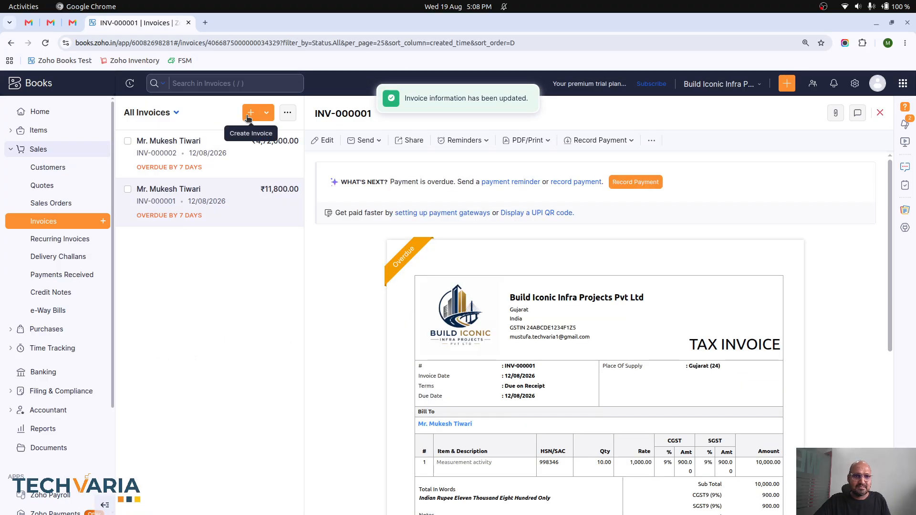
Start a new invoice for the customer Business 1 and check its Industry tag.
{"action": "left_click", "coordinate": [249, 116]}
{"action": "left_click", "coordinate": [268, 155]}
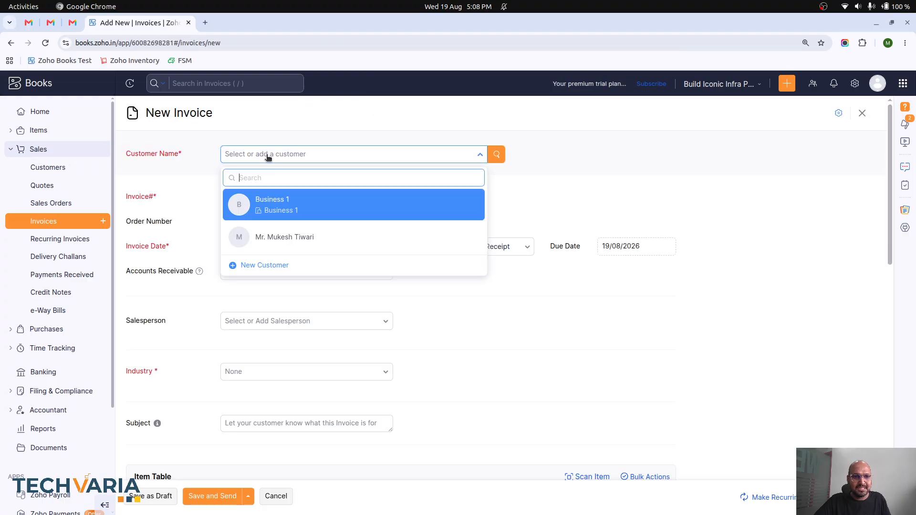
{"action": "left_click", "coordinate": [273, 211]}
{"action": "scroll", "coordinate": [327, 280], "scroll_direction": "down", "scroll_amount": 3}
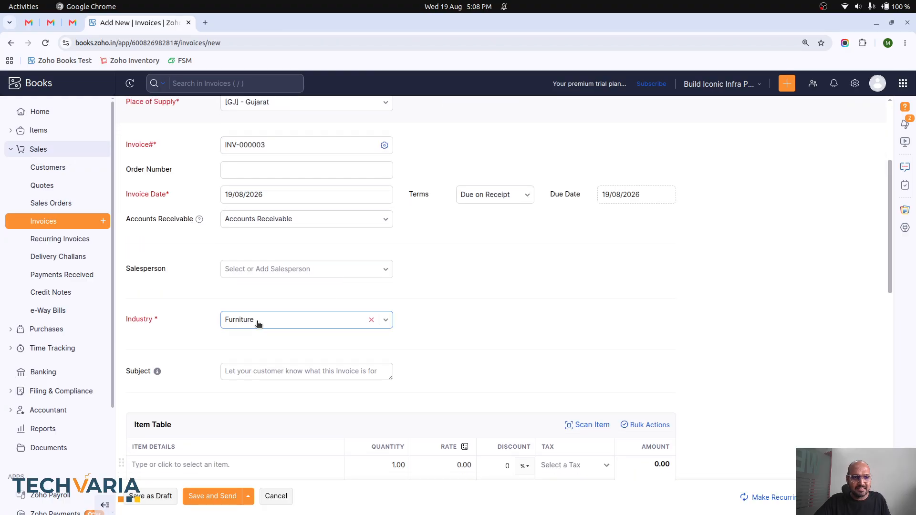
Add a line item dfdlflkd with quantity 10 and rate 1000, and try to save and send the invoice.
{"action": "scroll", "coordinate": [319, 376], "scroll_direction": "down", "scroll_amount": 2}
{"action": "left_click", "coordinate": [250, 372]}
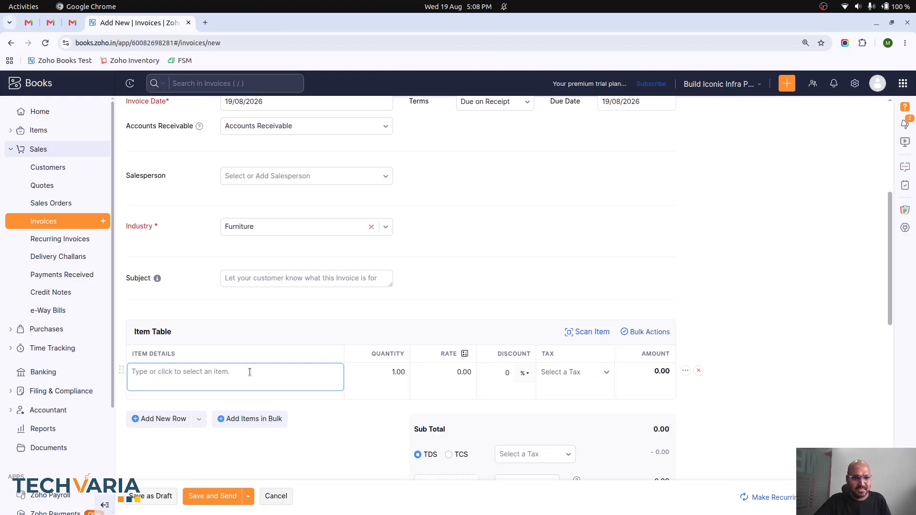
{"action": "type", "text": "dfdlflkd"}
{"action": "left_click", "coordinate": [402, 341]}
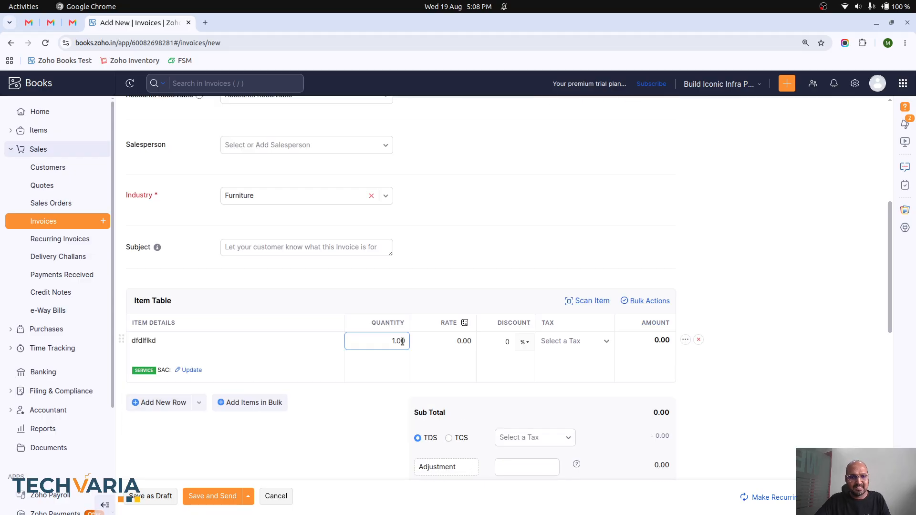
{"action": "type", "text": "10"}
{"action": "key", "text": "Tab"}
{"action": "type", "text": "1000"}
{"action": "key", "text": "Tab"}
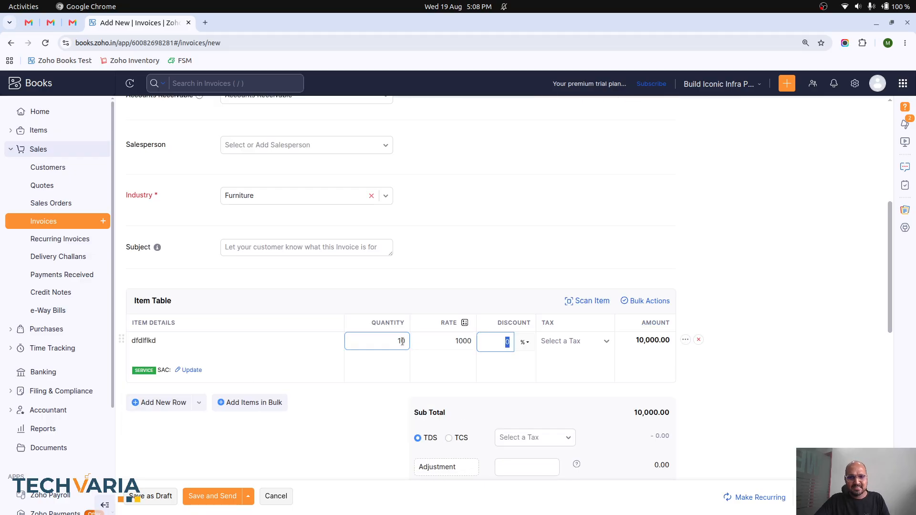
{"action": "left_click", "coordinate": [204, 503]}
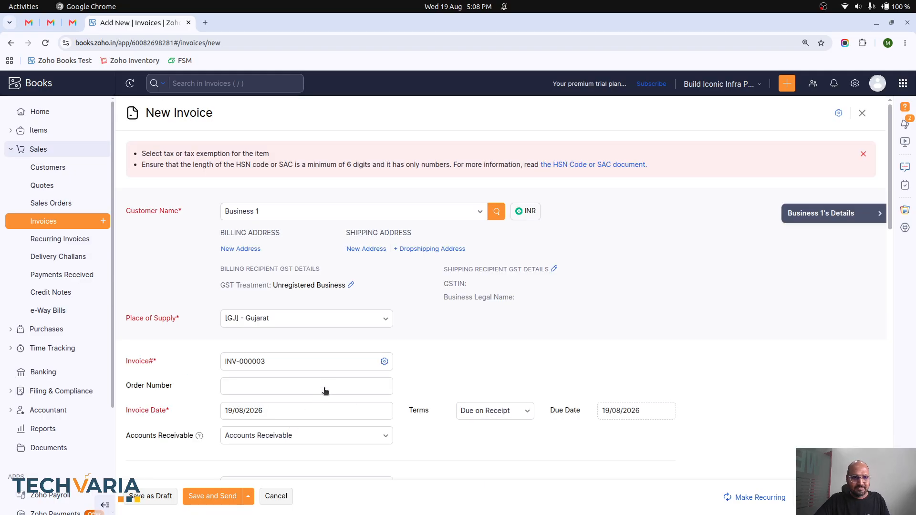
Set the line item's SAC code to 344444 and try to save and send the invoice.
{"action": "scroll", "coordinate": [348, 272], "scroll_direction": "down", "scroll_amount": 6}
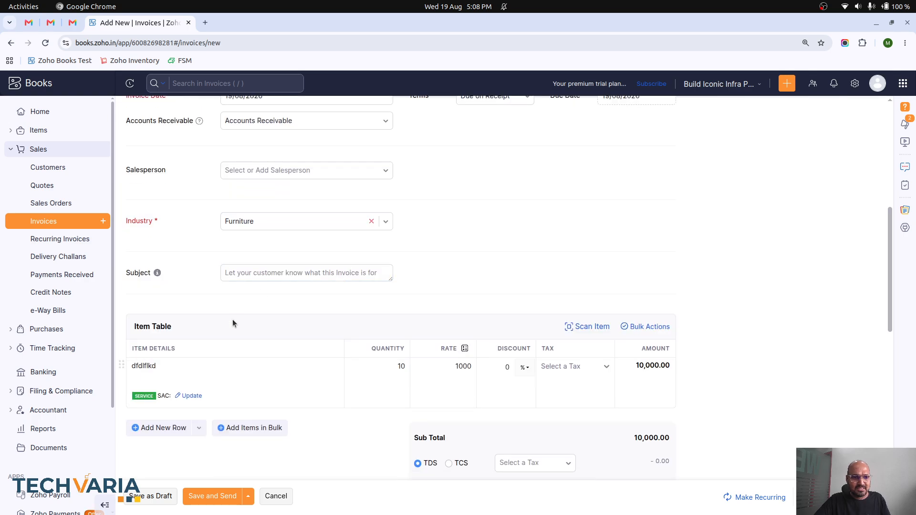
{"action": "left_click", "coordinate": [190, 396]}
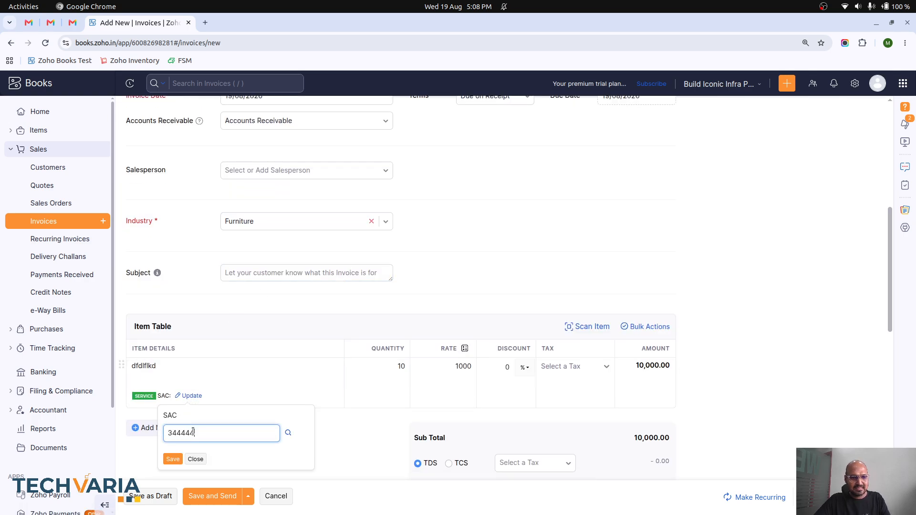
{"action": "left_click", "coordinate": [172, 460]}
{"action": "left_click", "coordinate": [209, 497]}
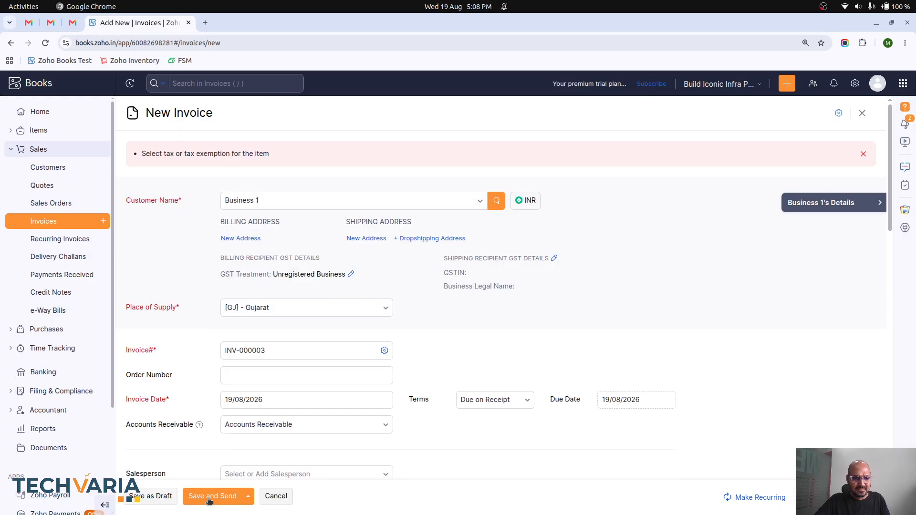
Set the line item's tax to Non-Taxable and try to save and send the invoice.
{"action": "scroll", "coordinate": [424, 354], "scroll_direction": "down", "scroll_amount": 10}
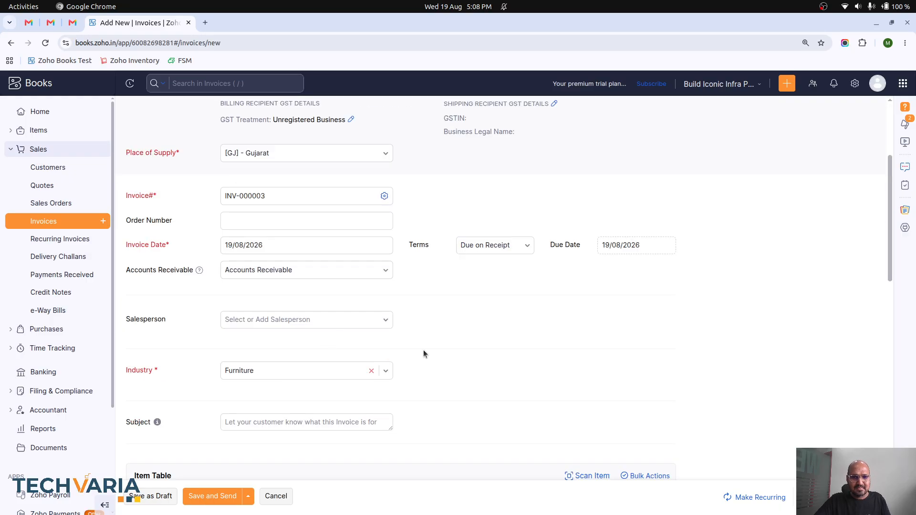
{"action": "left_click", "coordinate": [587, 233]}
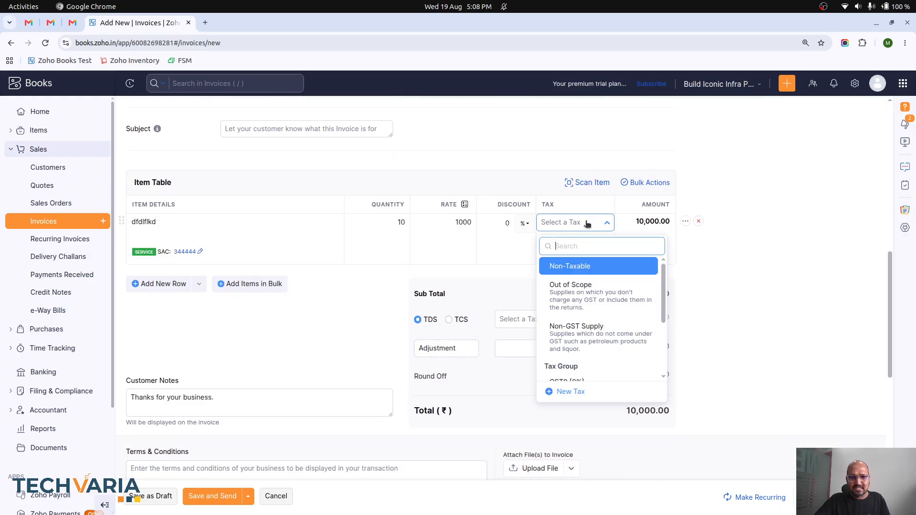
{"action": "left_click", "coordinate": [571, 265]}
{"action": "left_click", "coordinate": [215, 496]}
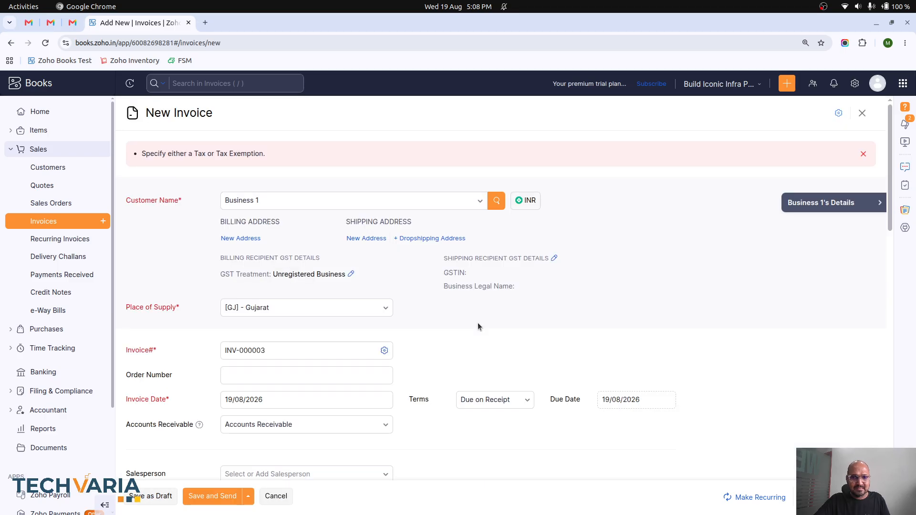
Enter sdsd as the exemption reason for the non-taxable line item.
{"action": "scroll", "coordinate": [428, 366], "scroll_direction": "down", "scroll_amount": 9}
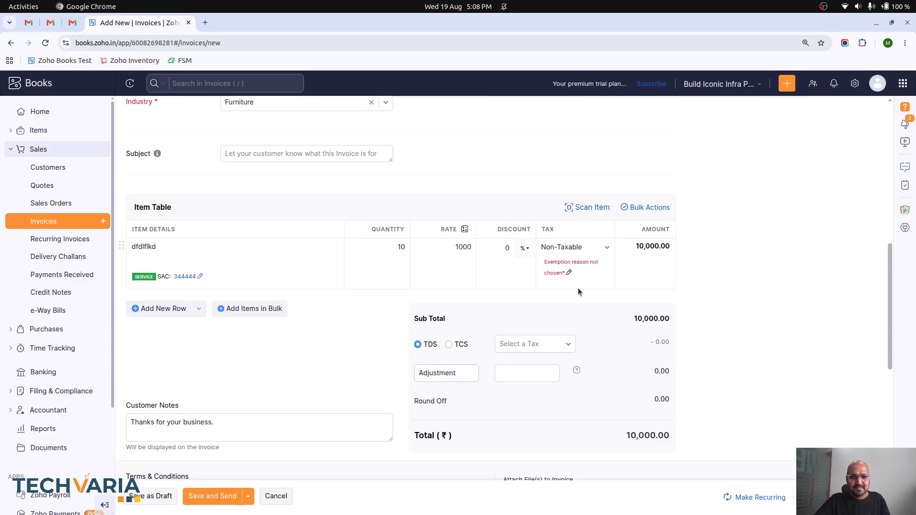
{"action": "left_click", "coordinate": [569, 273]}
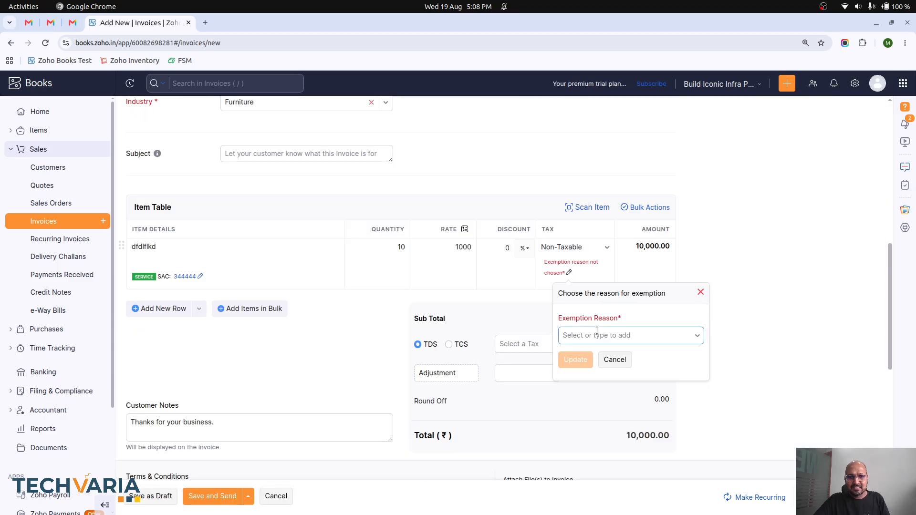
{"action": "left_click", "coordinate": [615, 334]}
{"action": "type", "text": "sdsd"}
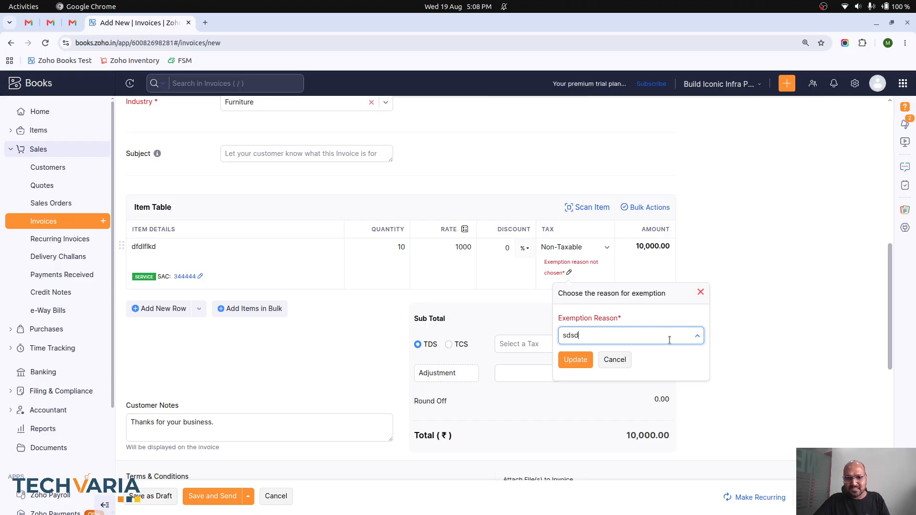
{"action": "left_click", "coordinate": [576, 364]}
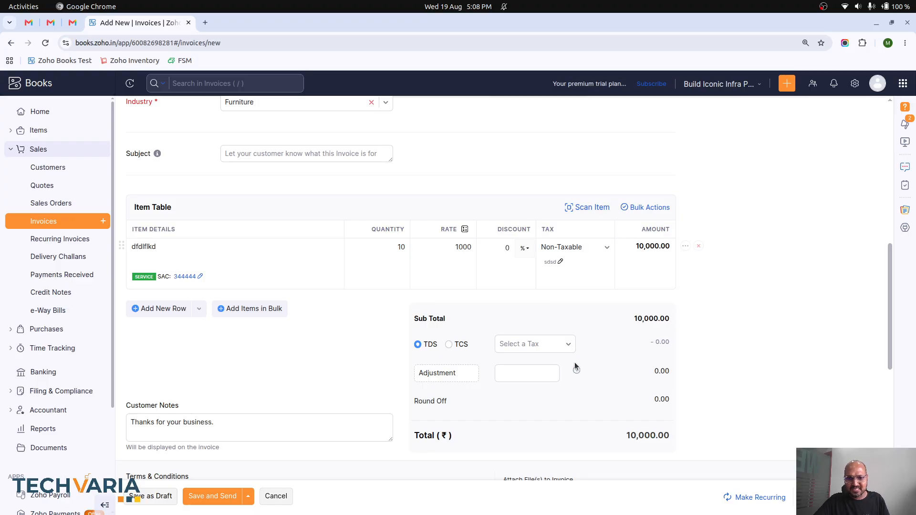
Save the Business 1 invoice, skip emailing it, and mark it as sent.
{"action": "left_click", "coordinate": [201, 502]}
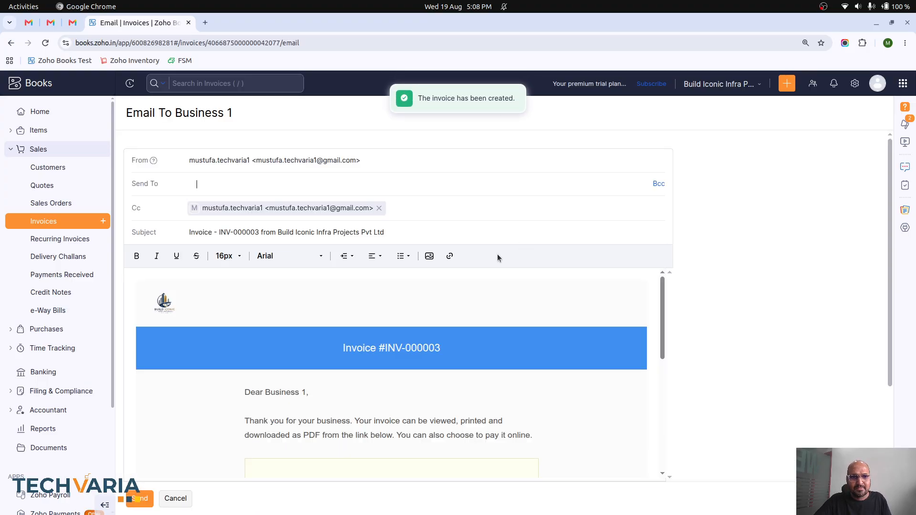
{"action": "left_click", "coordinate": [174, 499]}
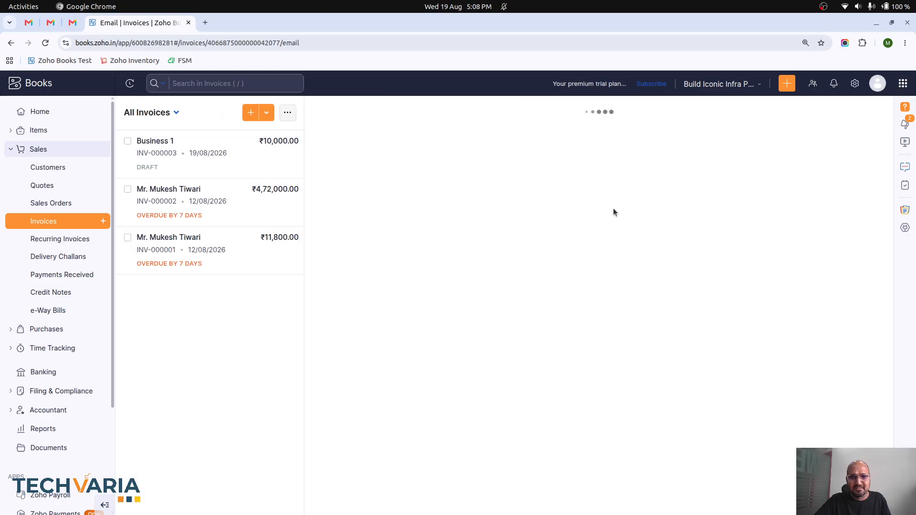
{"action": "left_click", "coordinate": [645, 183]}
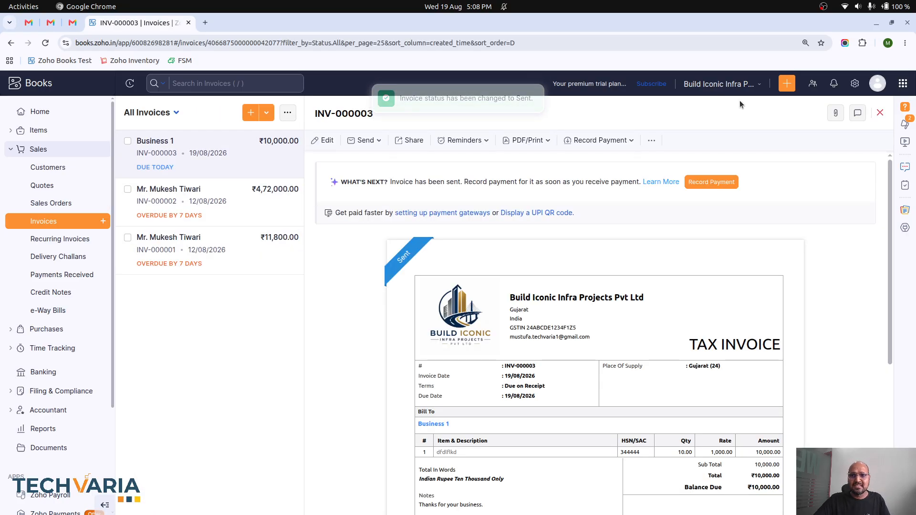
Open the Balance Sheet report and run it with the filter Industry is in Furniture.
{"action": "left_click", "coordinate": [42, 428]}
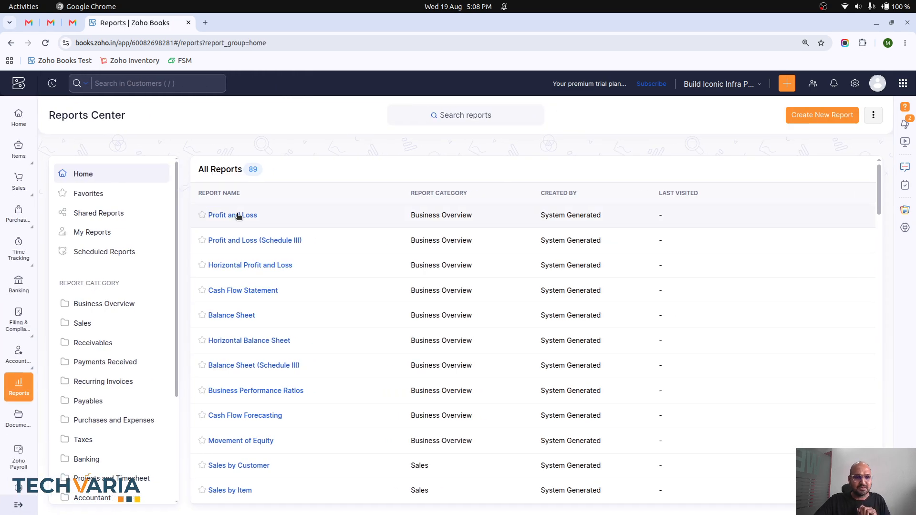
{"action": "left_click", "coordinate": [235, 314]}
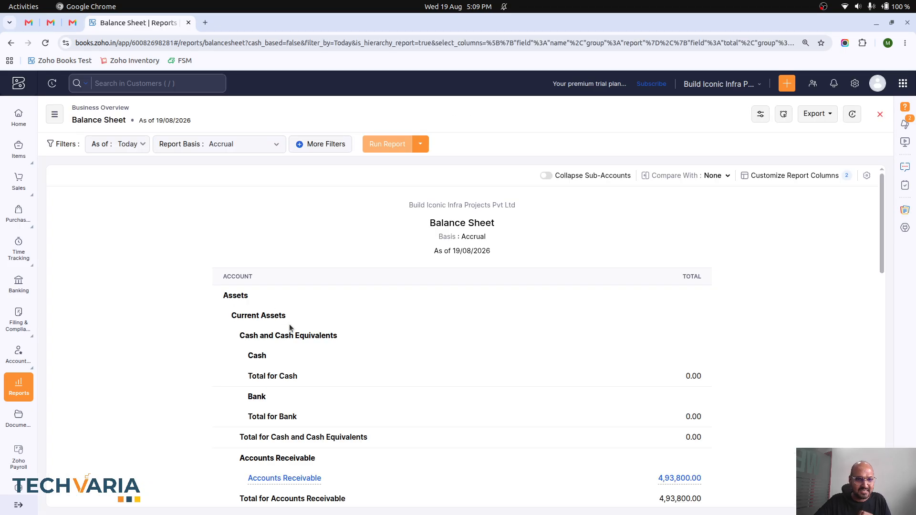
{"action": "left_click", "coordinate": [341, 143]}
{"action": "left_click", "coordinate": [150, 181]}
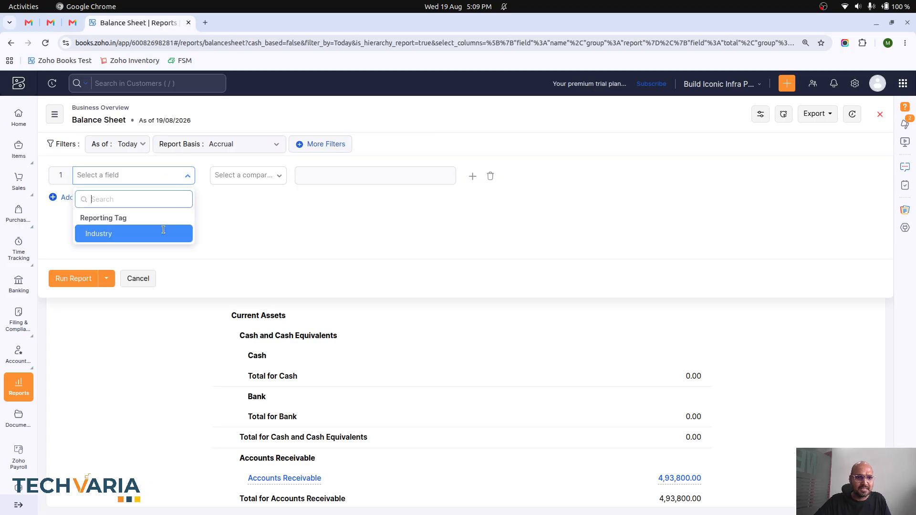
{"action": "left_click", "coordinate": [156, 233]}
{"action": "left_click", "coordinate": [246, 175]}
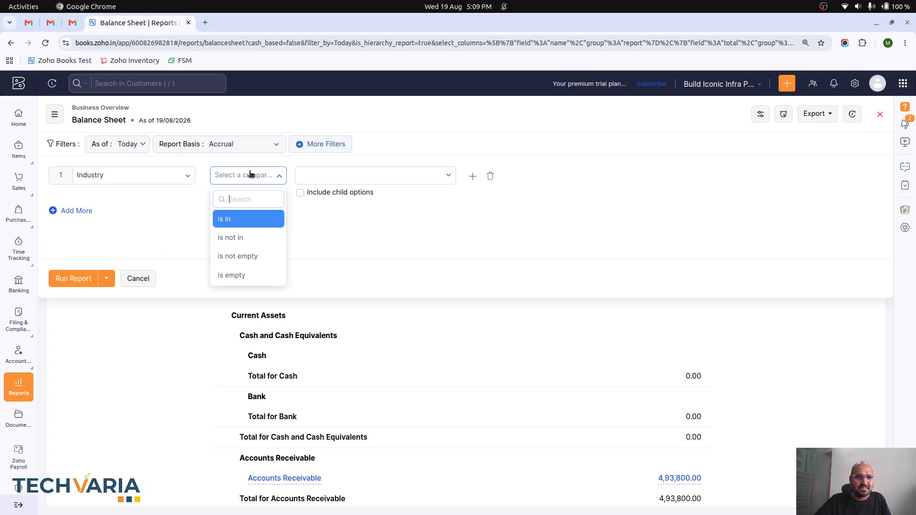
{"action": "left_click", "coordinate": [239, 217]}
{"action": "left_click", "coordinate": [329, 177]}
{"action": "left_click", "coordinate": [344, 218]}
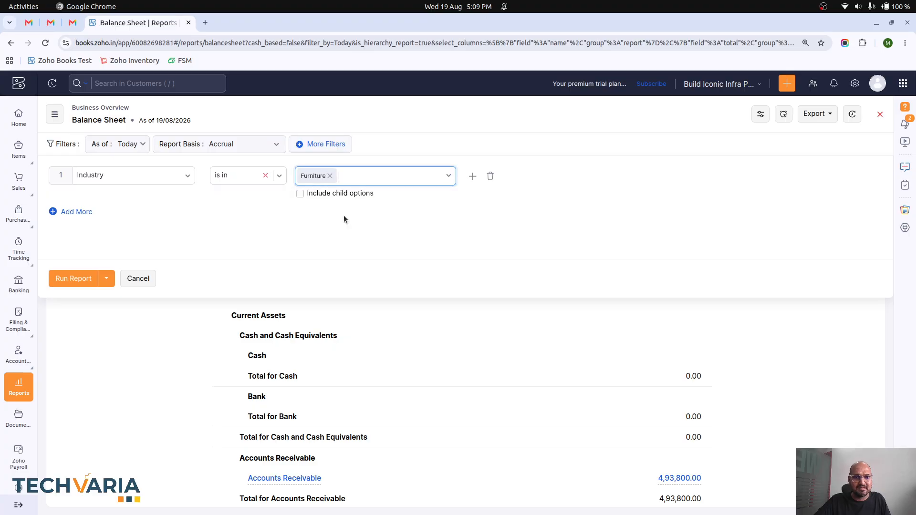
{"action": "left_click", "coordinate": [95, 281]}
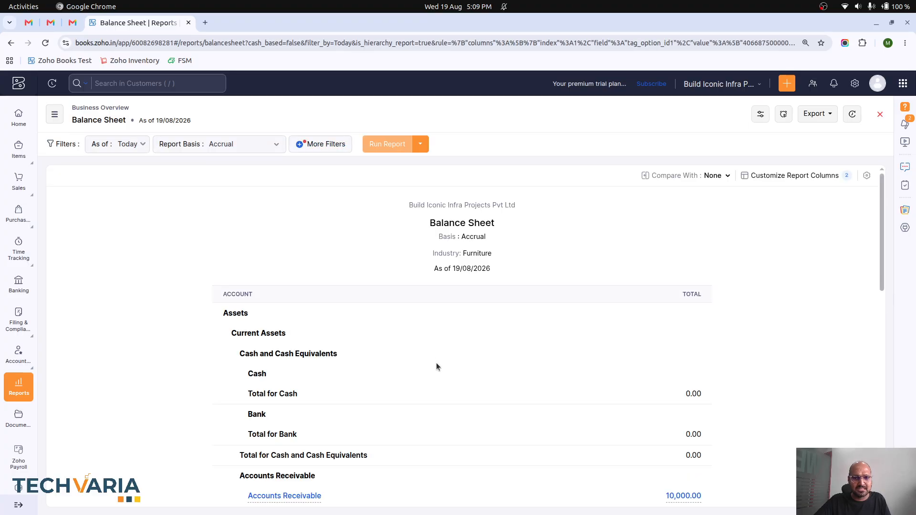
Open the Account Transactions report behind the Accounts Receivable balance and check its Industry filter.
{"action": "scroll", "coordinate": [436, 363], "scroll_direction": "down", "scroll_amount": 3}
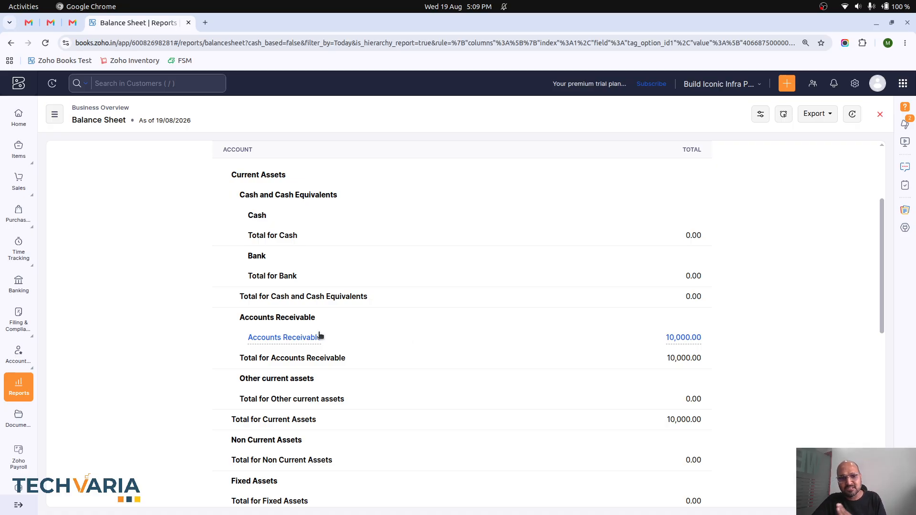
{"action": "left_click", "coordinate": [301, 338]}
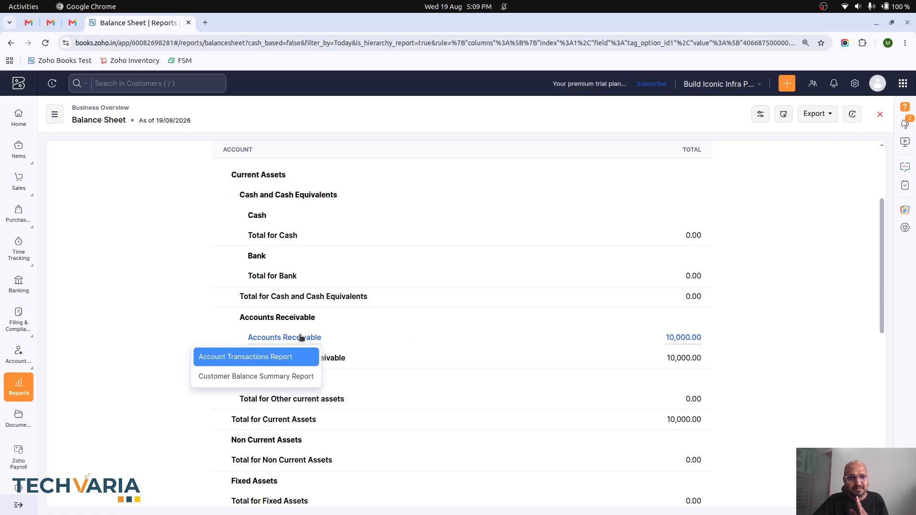
{"action": "left_click", "coordinate": [681, 338]}
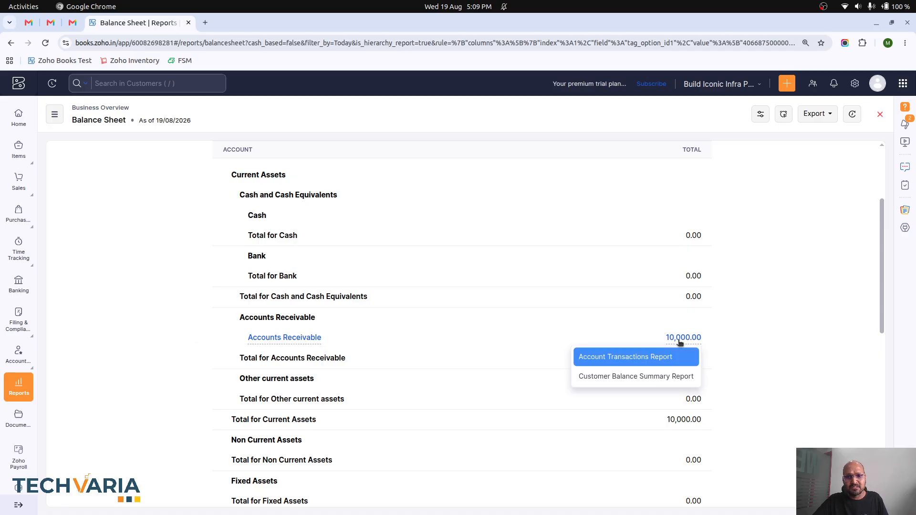
{"action": "left_click", "coordinate": [634, 357]}
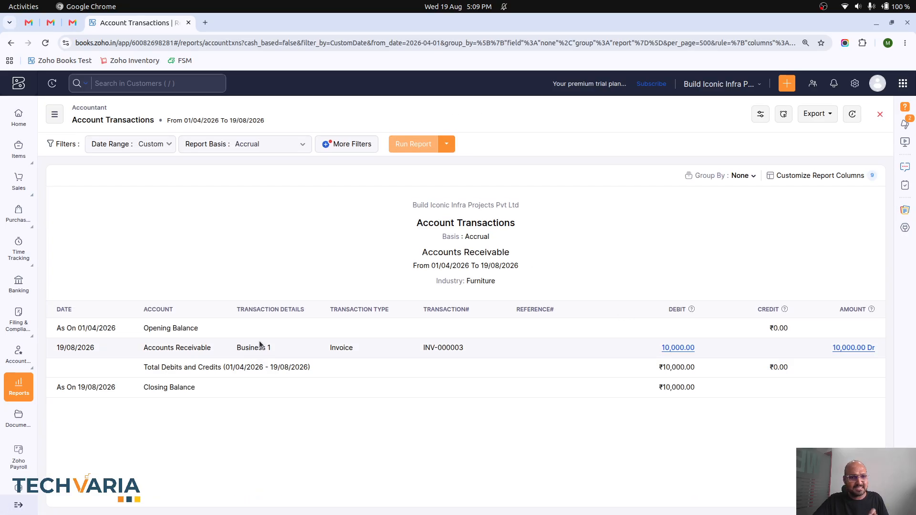
{"action": "double_click", "coordinate": [479, 284]}
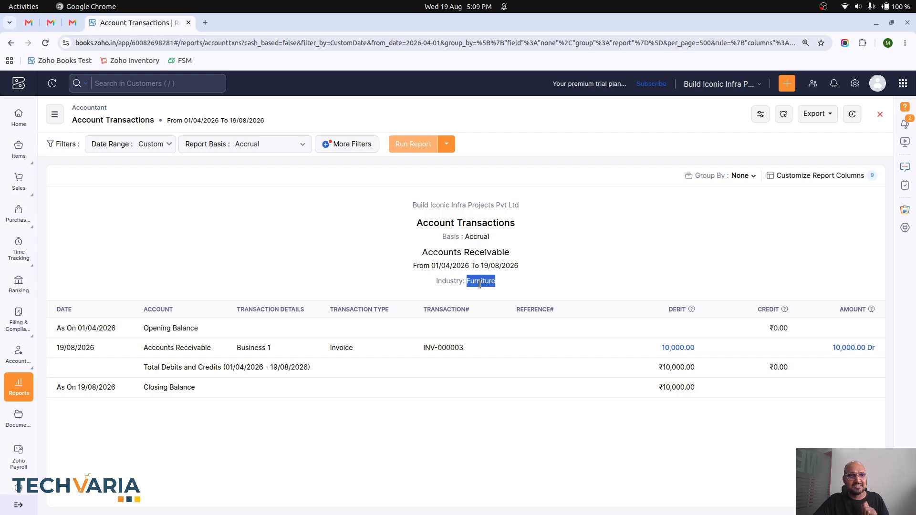
{"action": "left_click", "coordinate": [54, 117]}
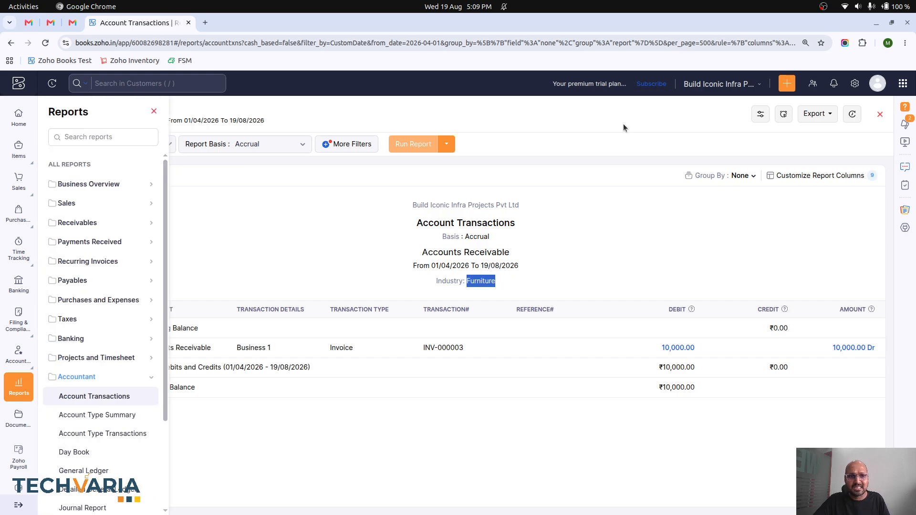
{"action": "left_click", "coordinate": [155, 111]}
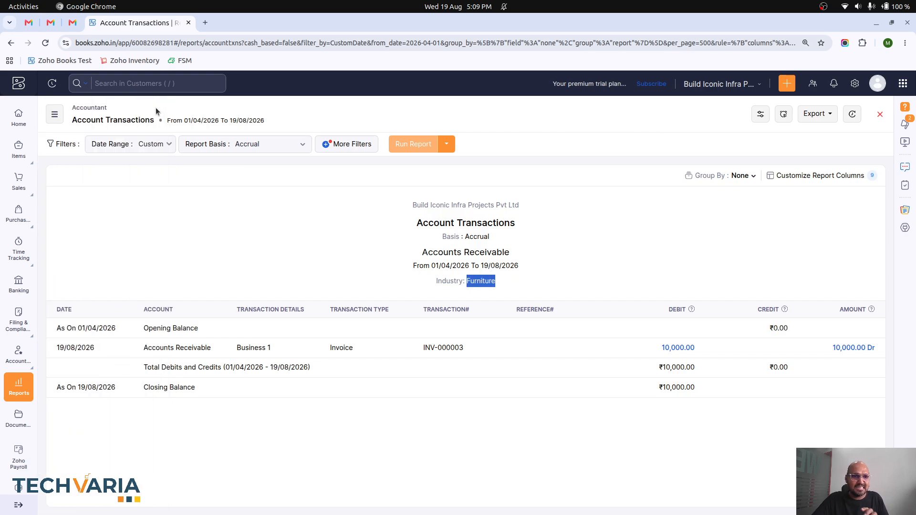
{"action": "left_click", "coordinate": [53, 121]}
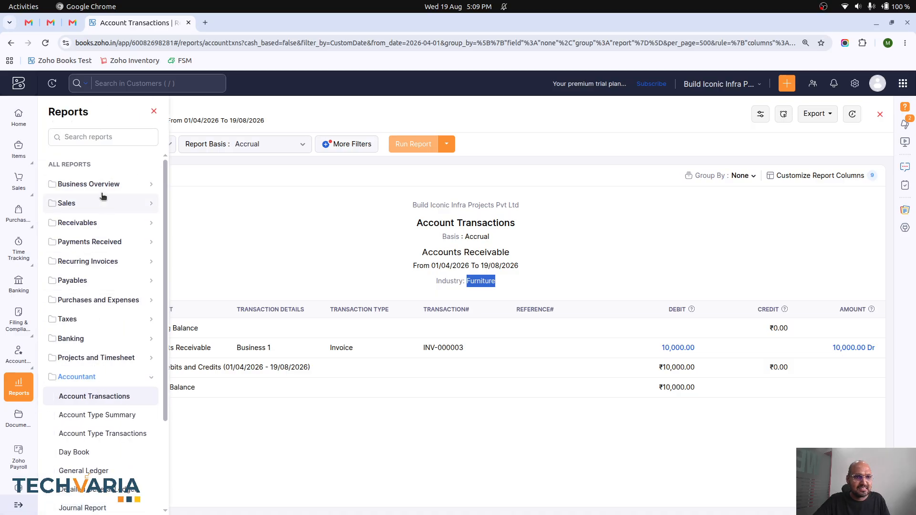
{"action": "left_click", "coordinate": [154, 111]}
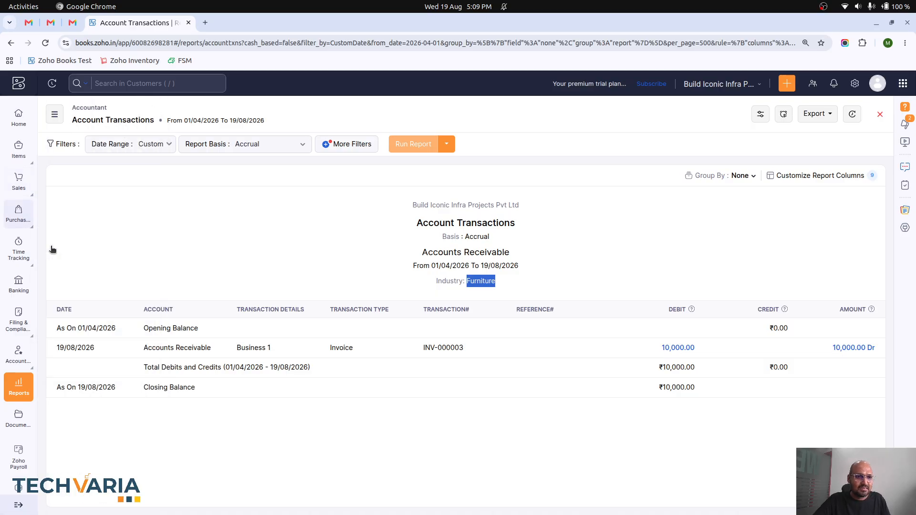
Edit the Furniture Vendor bill, set its Industry tag to Furniture, and save it.
{"action": "mouse_move", "coordinate": [19, 215]}
{"action": "left_click", "coordinate": [80, 303]}
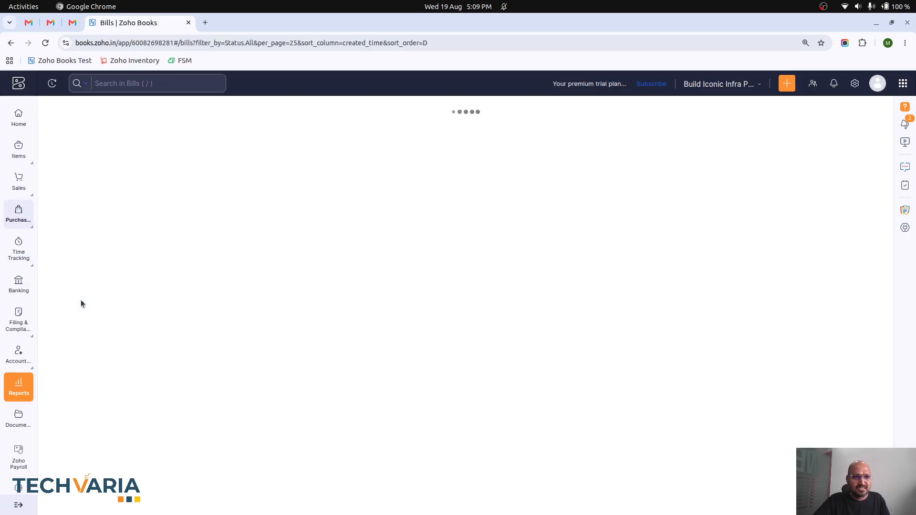
{"action": "left_click", "coordinate": [440, 163]}
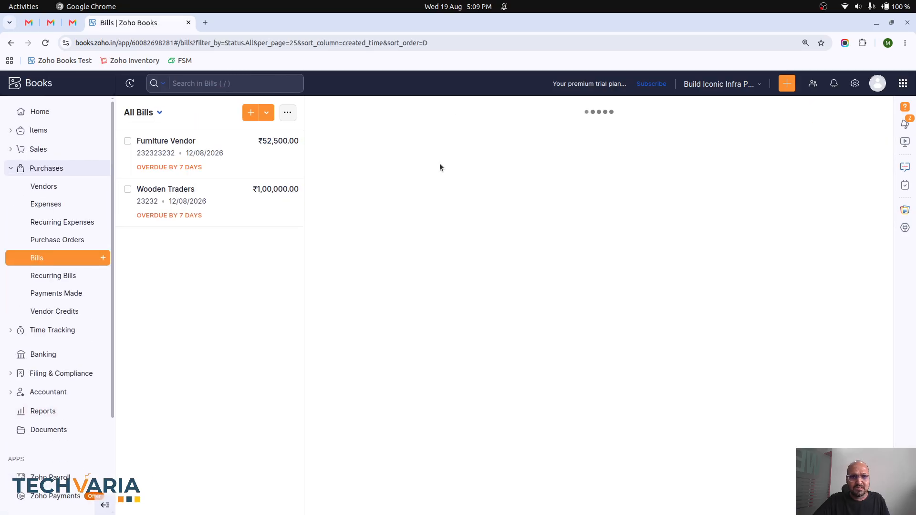
{"action": "left_click", "coordinate": [325, 142]}
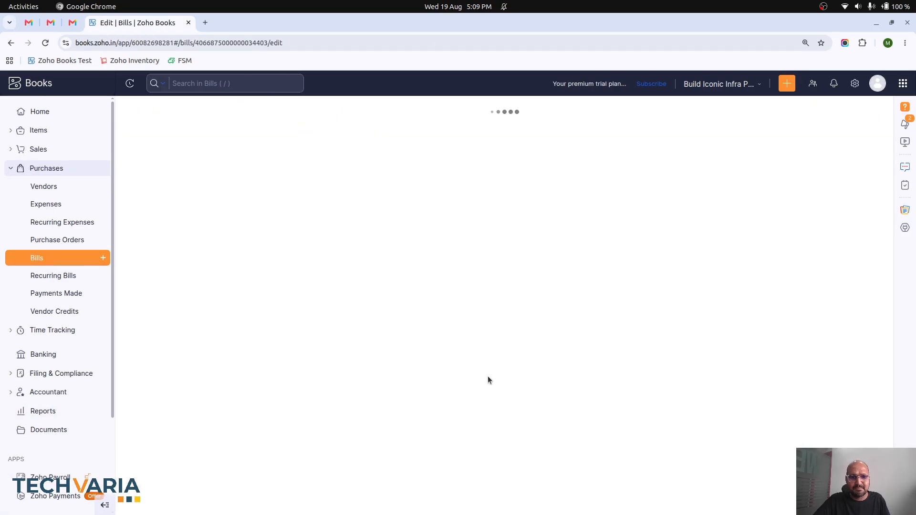
{"action": "left_click", "coordinate": [333, 312]}
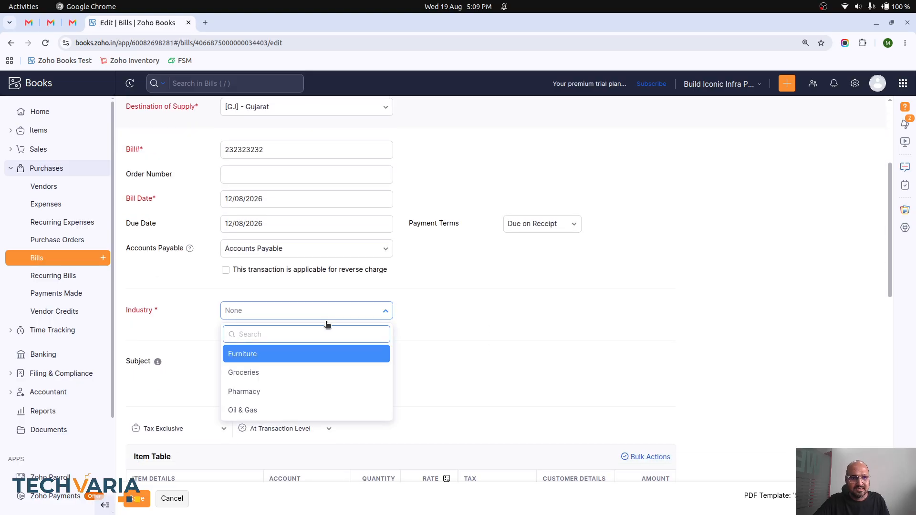
{"action": "left_click", "coordinate": [313, 353]}
{"action": "left_click", "coordinate": [140, 497]}
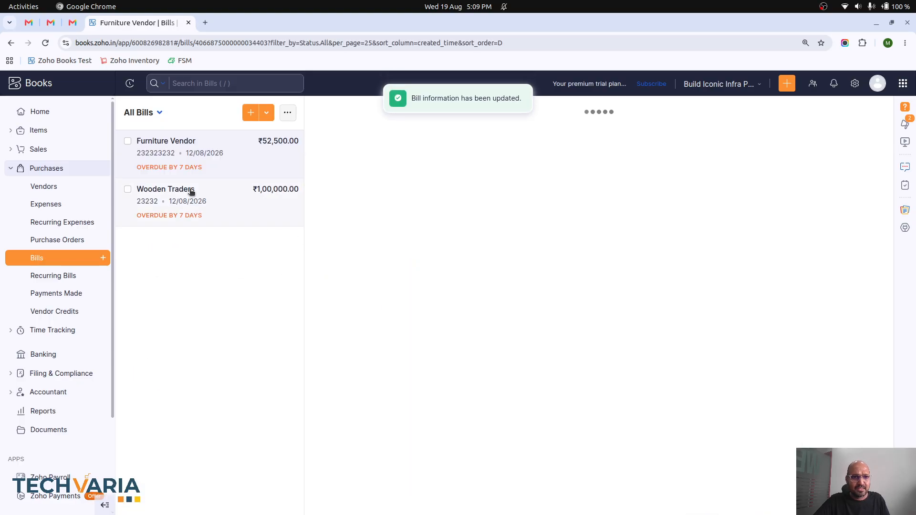
Edit the Wooden Traders bill, set its Industry tag to Furniture, and save it.
{"action": "left_click", "coordinate": [191, 191]}
{"action": "left_click", "coordinate": [321, 139]}
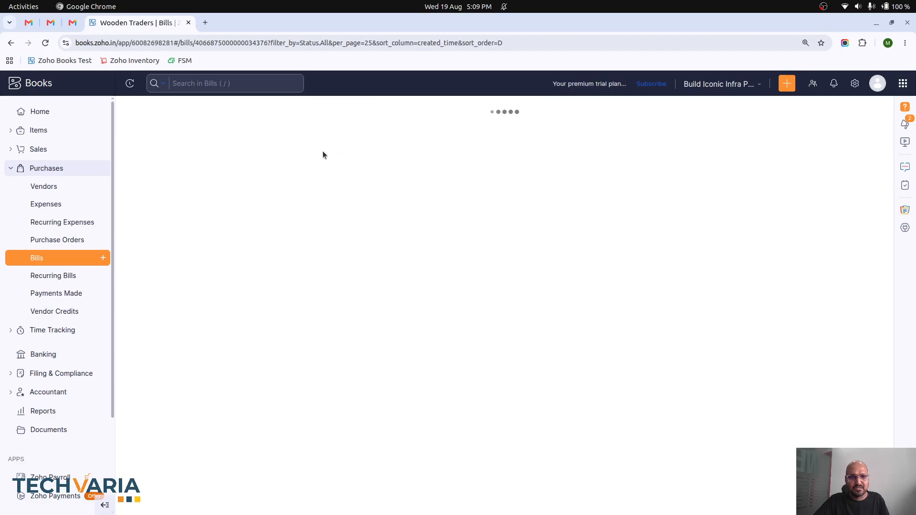
{"action": "scroll", "coordinate": [289, 330], "scroll_direction": "down", "scroll_amount": 10}
{"action": "scroll", "coordinate": [280, 280], "scroll_direction": "up", "scroll_amount": 7}
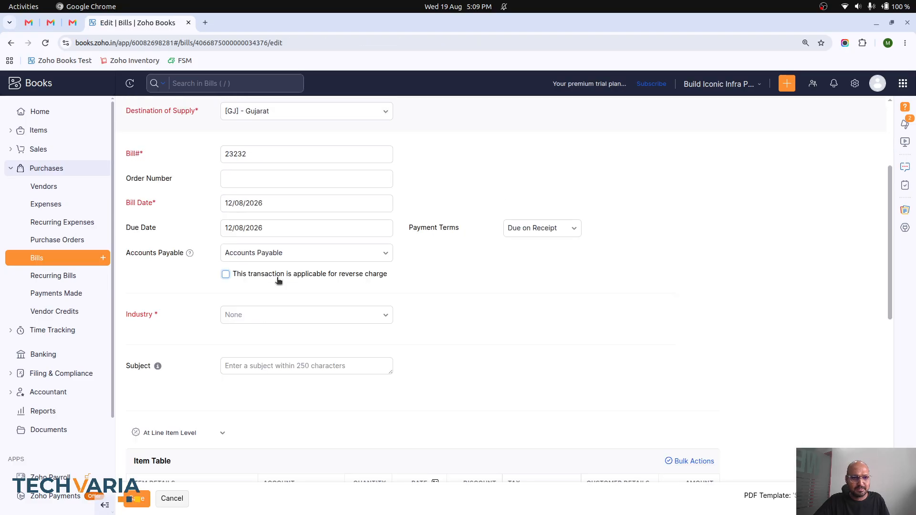
{"action": "left_click", "coordinate": [282, 315]}
{"action": "left_click", "coordinate": [264, 356]}
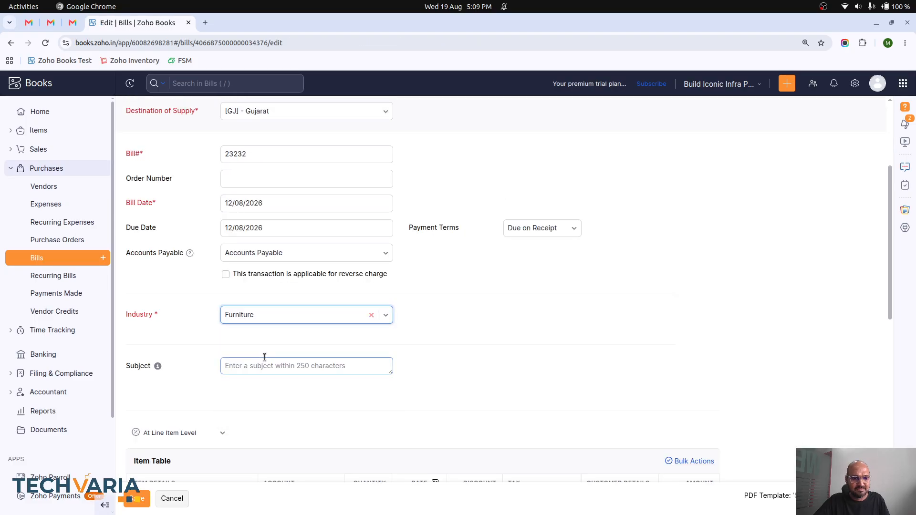
{"action": "left_click", "coordinate": [142, 501]}
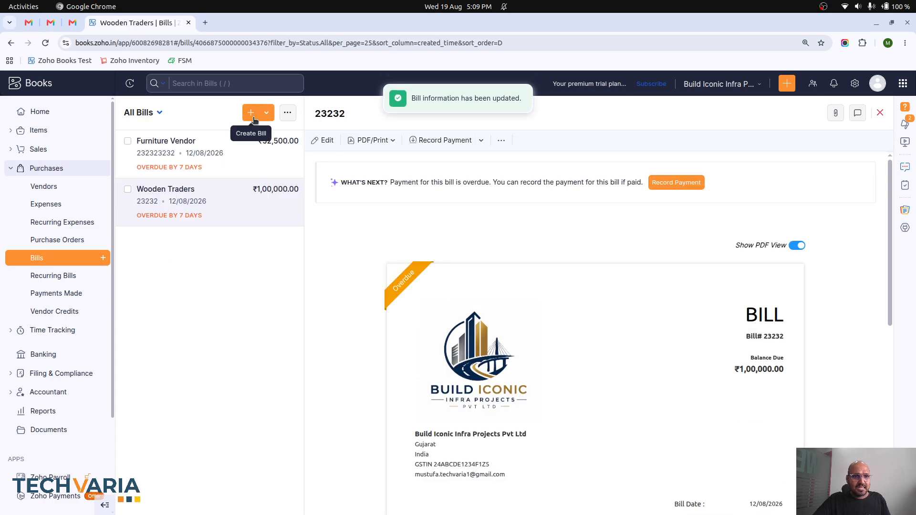
Create a new bill for Construction Material Vendor.
{"action": "left_click", "coordinate": [251, 113]}
{"action": "left_click", "coordinate": [339, 153]}
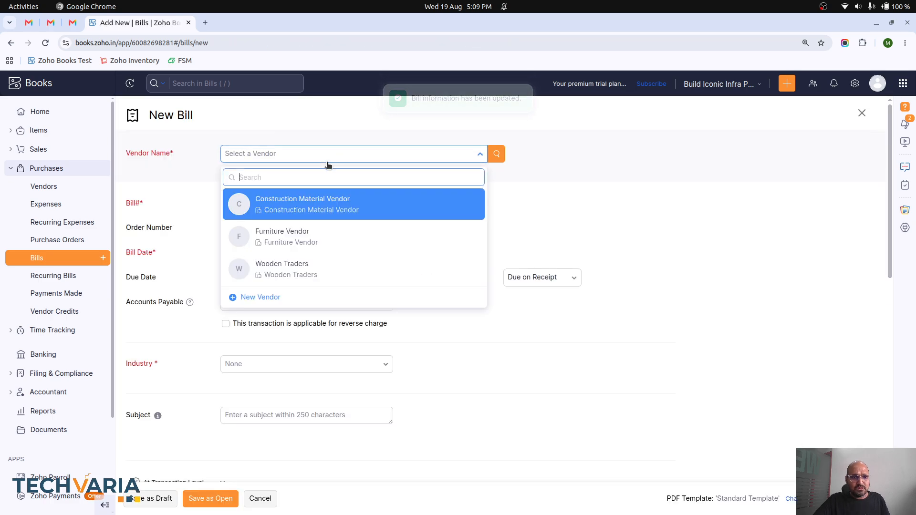
{"action": "left_click", "coordinate": [304, 207]}
{"action": "scroll", "coordinate": [260, 202], "scroll_direction": "down", "scroll_amount": 4}
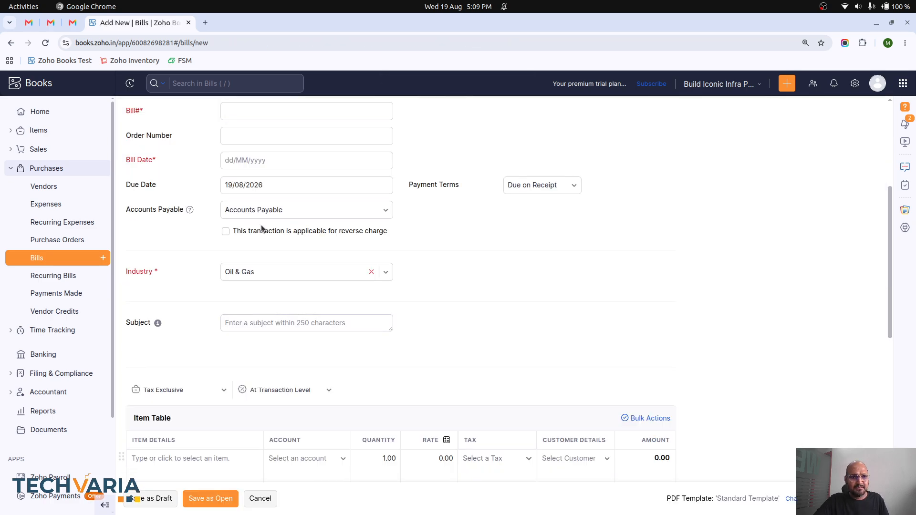
{"action": "scroll", "coordinate": [254, 356], "scroll_direction": "down", "scroll_amount": 4}
{"action": "left_click", "coordinate": [221, 272]}
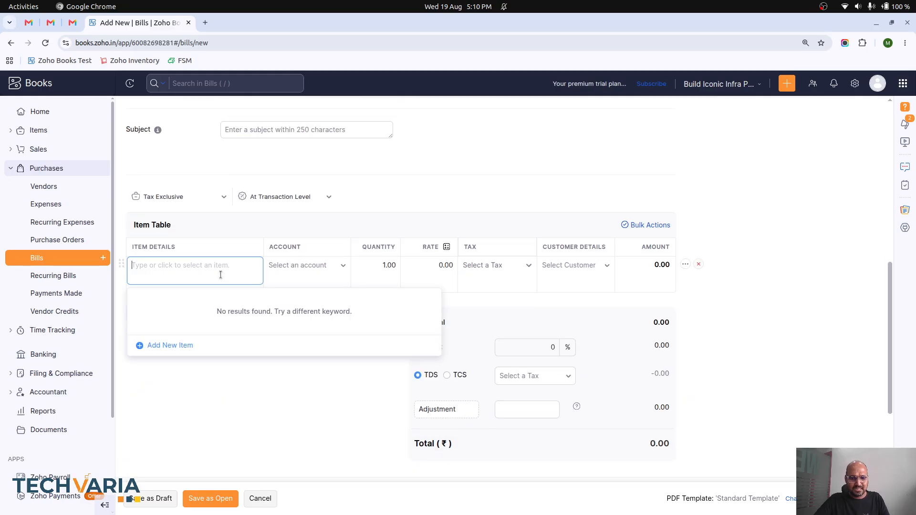
{"action": "type", "text": "ittir"}
{"action": "key", "text": "Escape"}
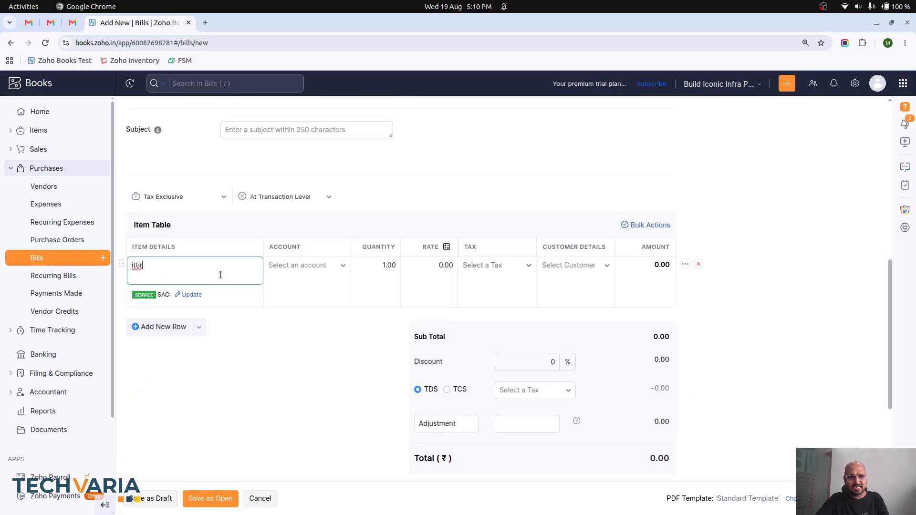
{"action": "left_click", "coordinate": [328, 267]}
{"action": "scroll", "coordinate": [326, 358], "scroll_direction": "down", "scroll_amount": 5}
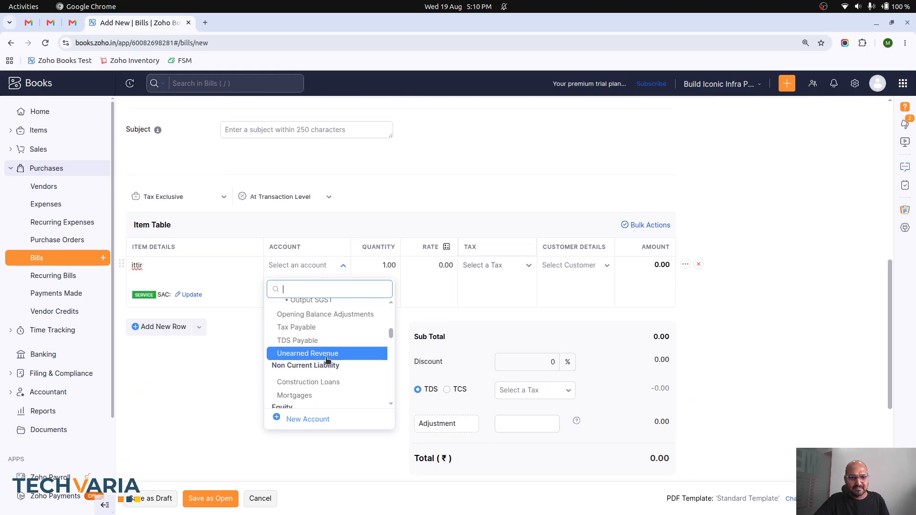
Fill in the bill's line item as kfdfdf with a quantity of 10 and a rate of 4000.
{"action": "left_click", "coordinate": [197, 267]}
{"action": "key", "text": "BackSpace"}
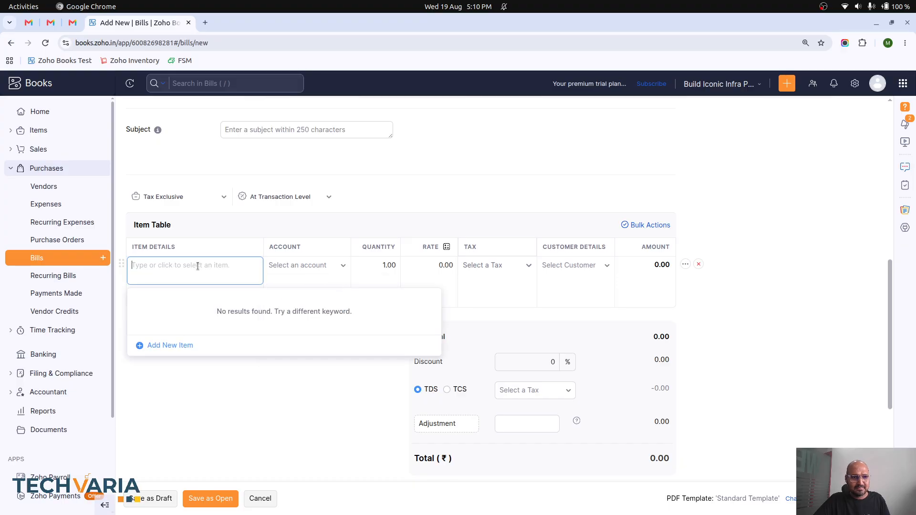
{"action": "type", "text": "kfdfdf"}
{"action": "key", "text": "Escape"}
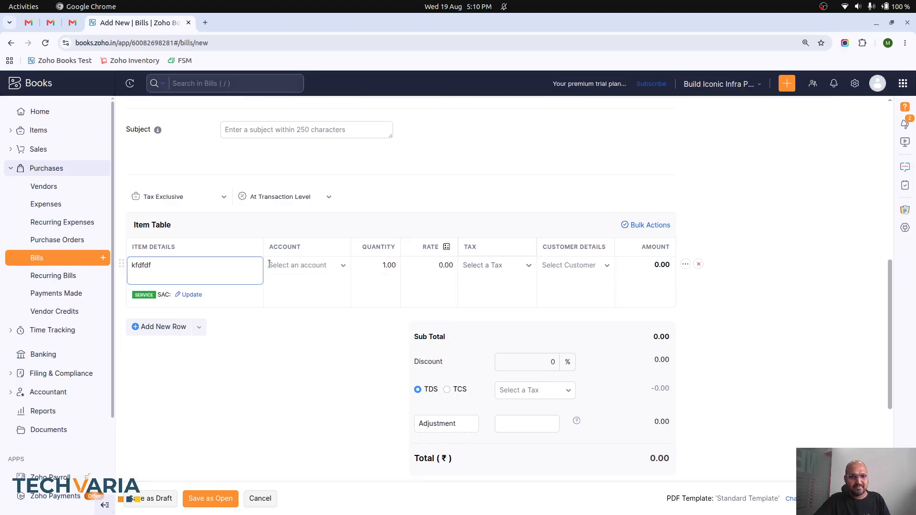
{"action": "left_click", "coordinate": [395, 268]}
{"action": "type", "text": "10"}
{"action": "key", "text": "Tab"}
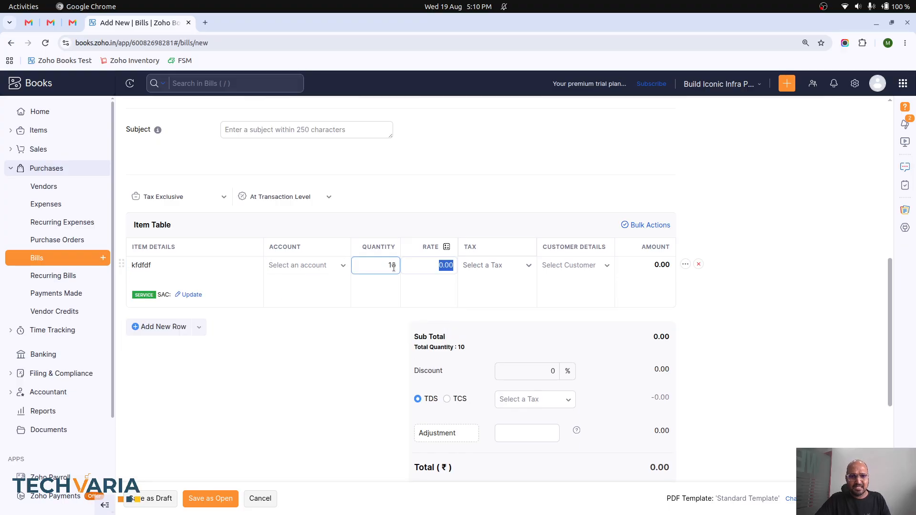
{"action": "type", "text": "4000"}
{"action": "key", "text": "Tab"}
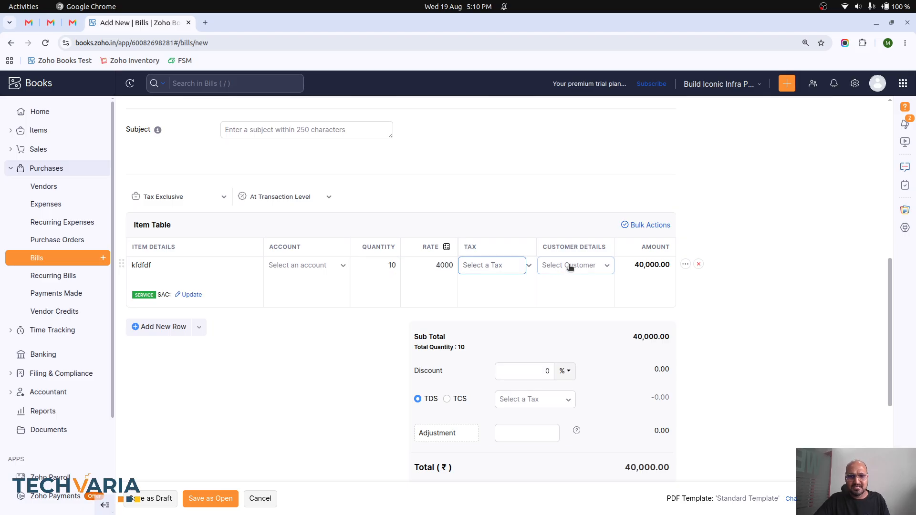
Set the line item's tax to Non-GST Supply and try to save the bill as open.
{"action": "left_click", "coordinate": [525, 265]}
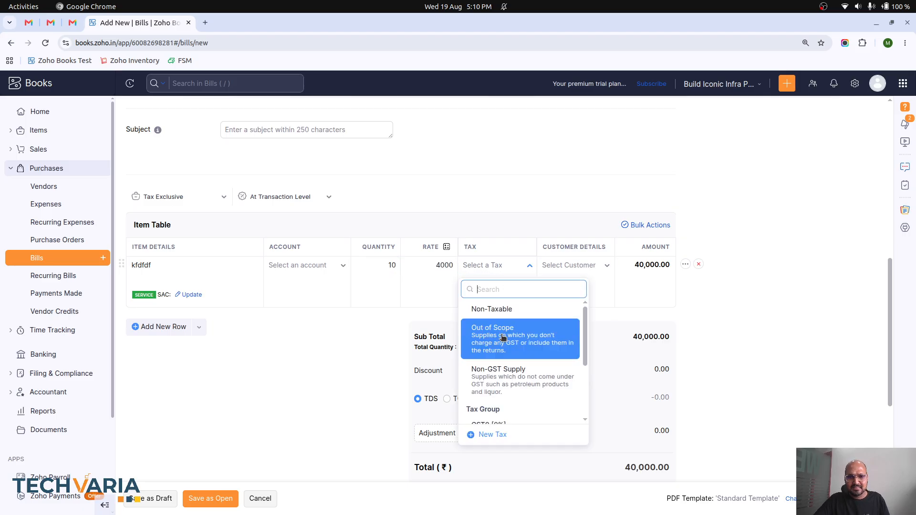
{"action": "left_click", "coordinate": [506, 375]}
{"action": "left_click", "coordinate": [578, 271]}
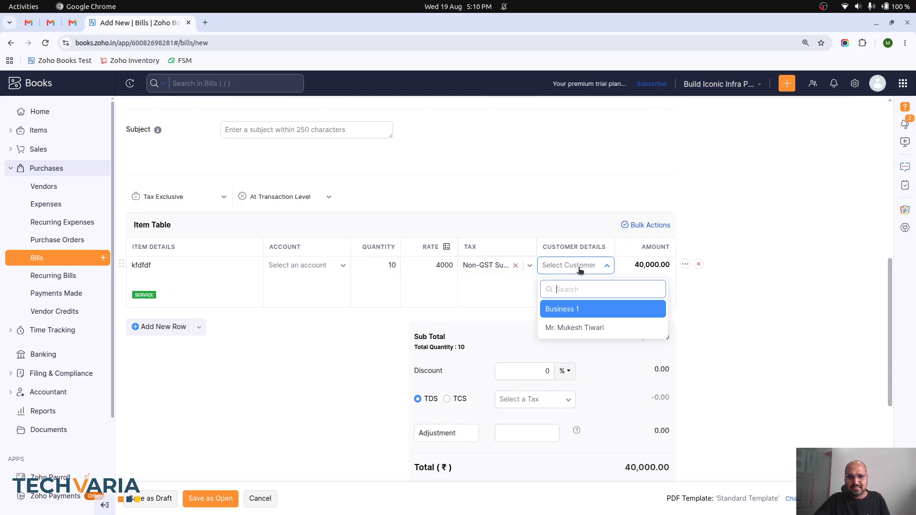
{"action": "left_click", "coordinate": [346, 357]}
{"action": "left_click", "coordinate": [205, 499]}
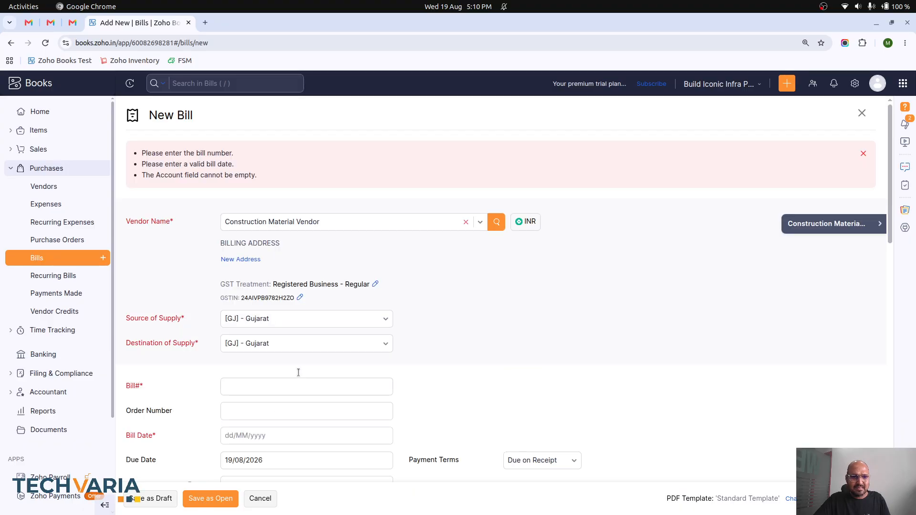
Enter 434343 as the bill number and 19/08/2026 as the bill date, trying again to save the bill as open.
{"action": "left_click", "coordinate": [263, 383]}
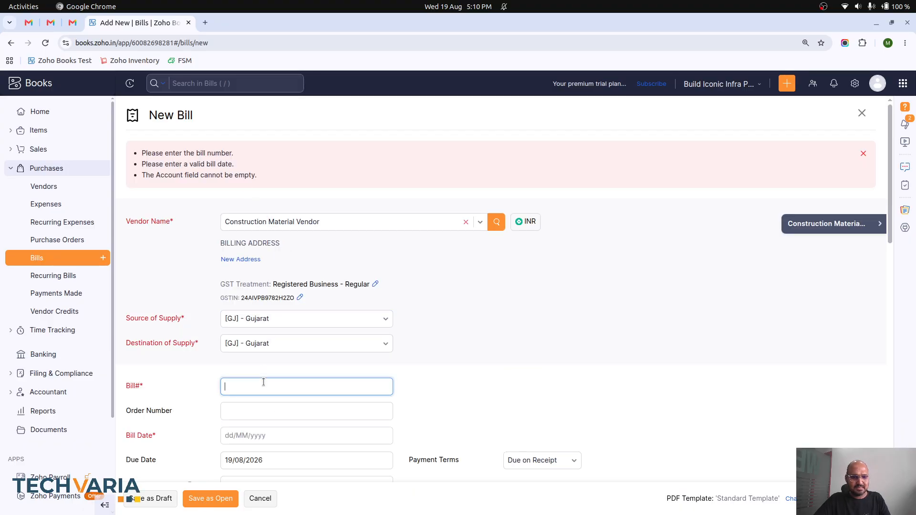
{"action": "left_click", "coordinate": [207, 499]}
{"action": "left_click", "coordinate": [273, 426]}
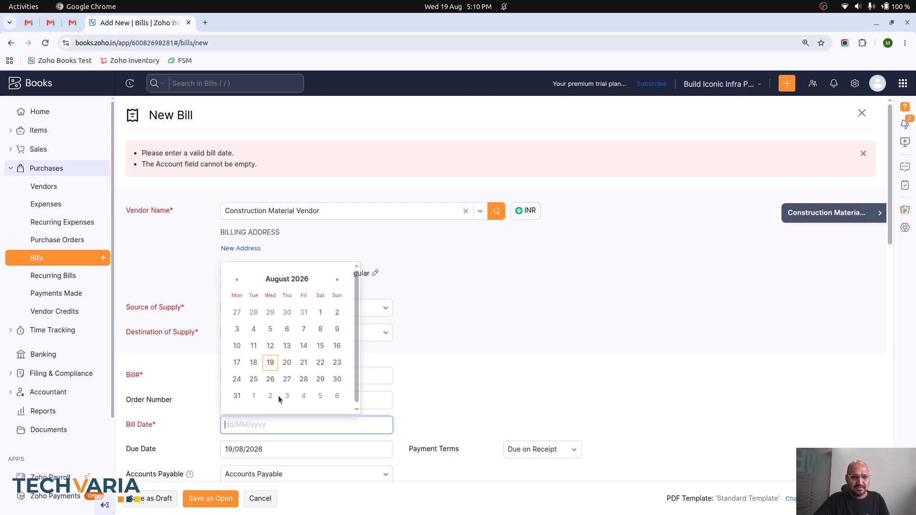
{"action": "left_click", "coordinate": [270, 363]}
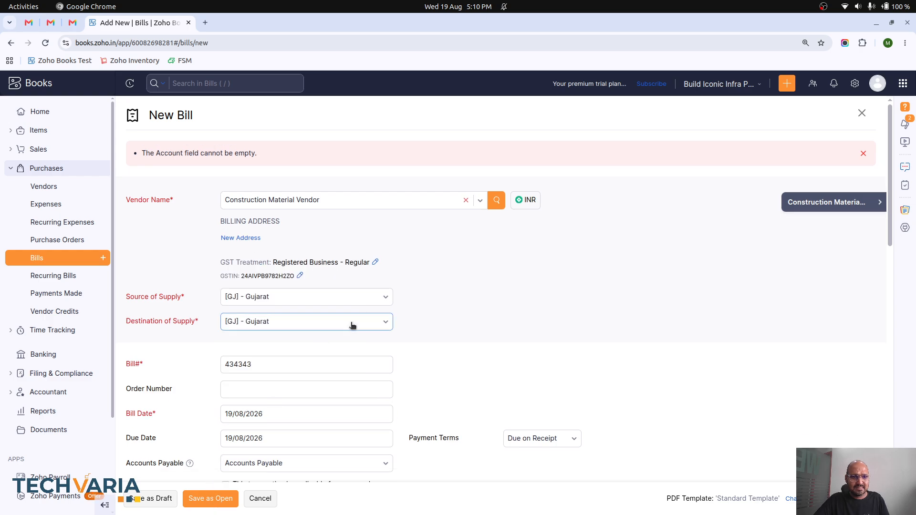
Set the line item's account to Automobile Expense and save the bill as open.
{"action": "scroll", "coordinate": [396, 346], "scroll_direction": "down", "scroll_amount": 6}
{"action": "left_click", "coordinate": [351, 419]}
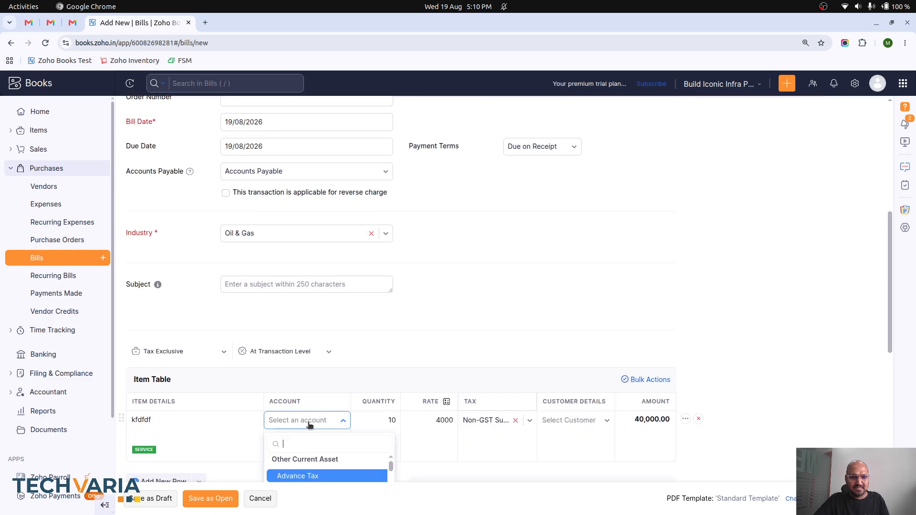
{"action": "scroll", "coordinate": [356, 333], "scroll_direction": "down", "scroll_amount": 10}
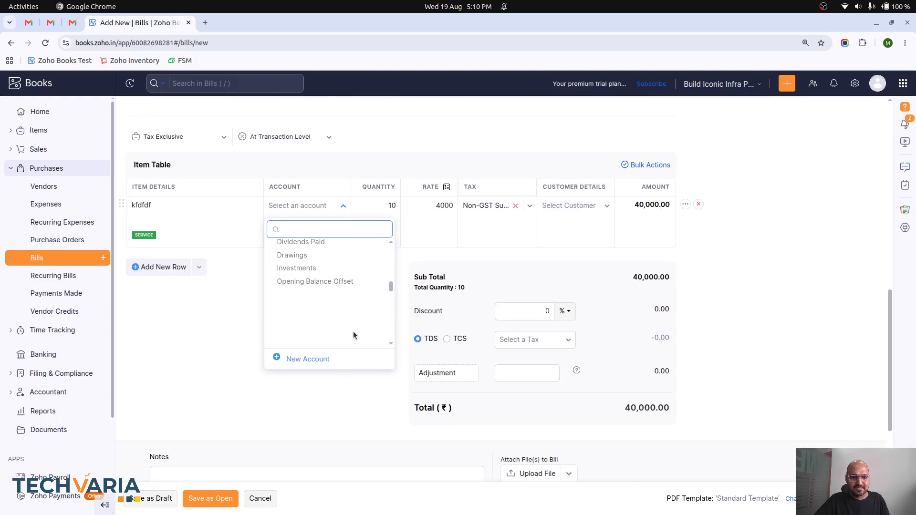
{"action": "scroll", "coordinate": [355, 334], "scroll_direction": "down", "scroll_amount": 1}
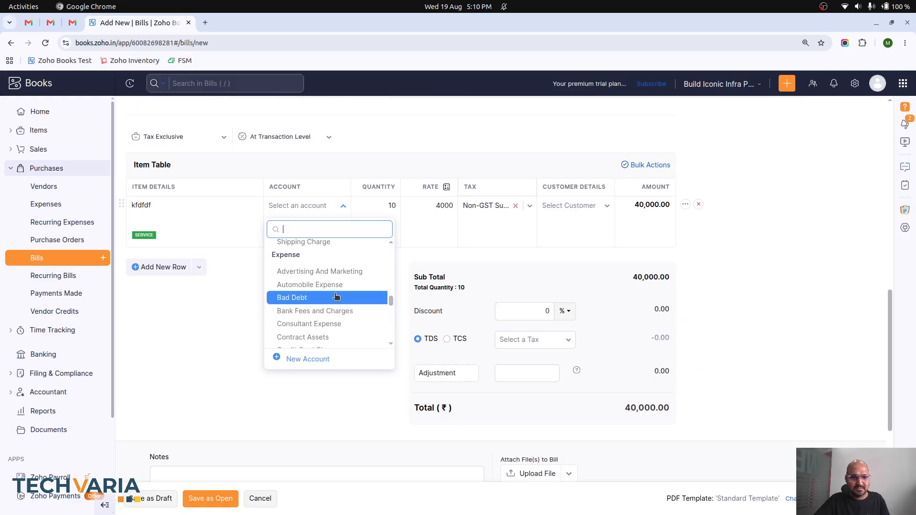
{"action": "left_click", "coordinate": [203, 501]}
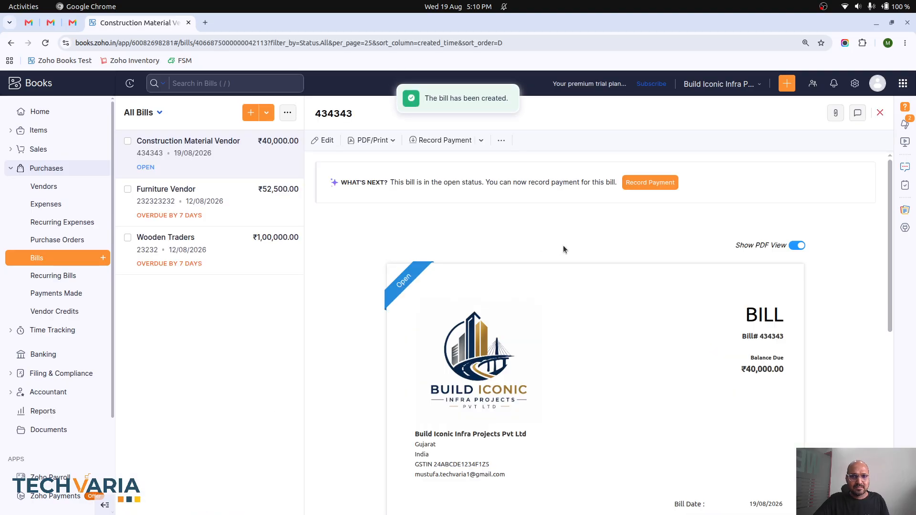
{"action": "left_click", "coordinate": [251, 112]}
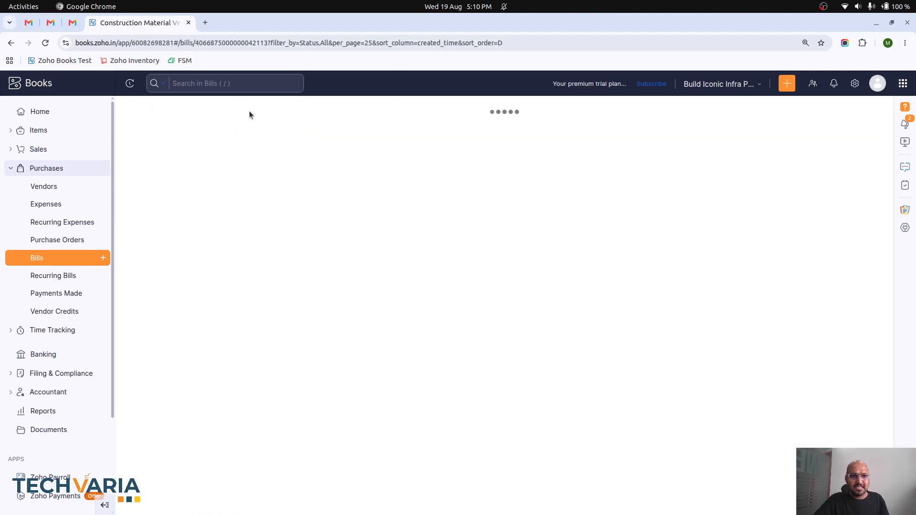
{"action": "left_click", "coordinate": [306, 155]}
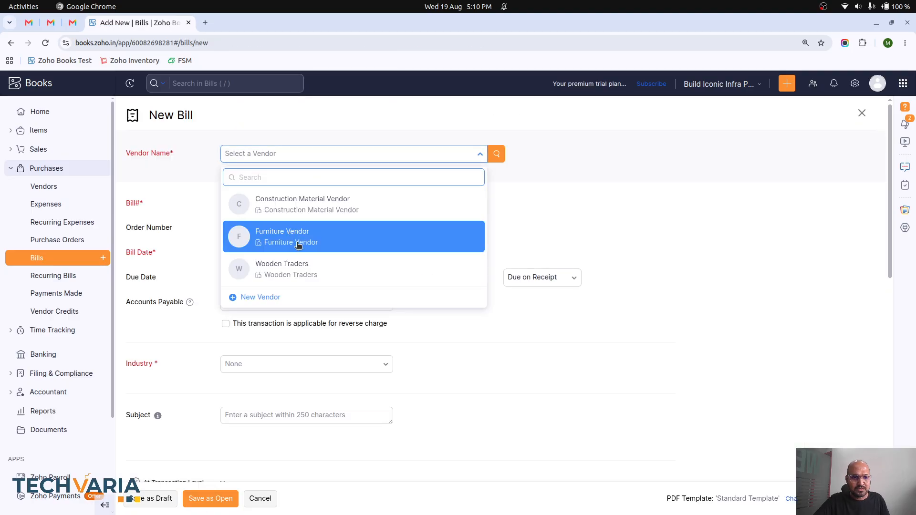
{"action": "left_click", "coordinate": [299, 119]}
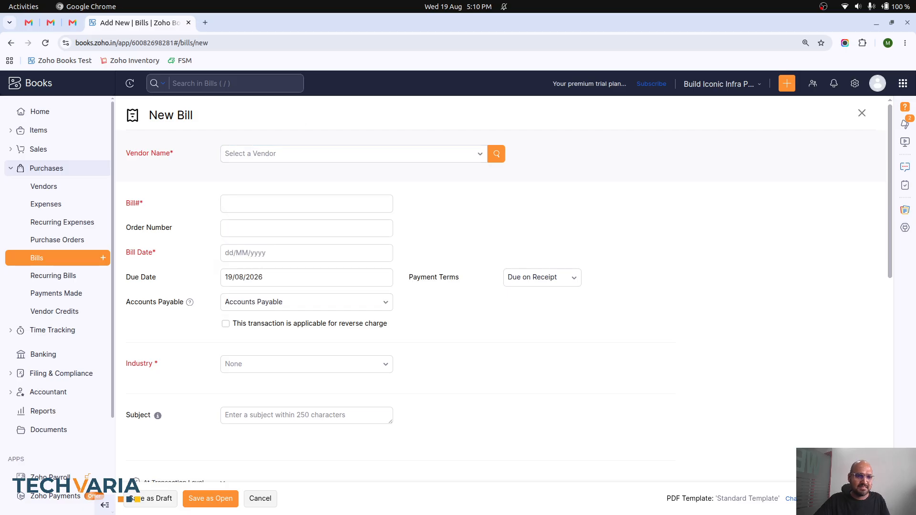
{"action": "left_click", "coordinate": [255, 502]}
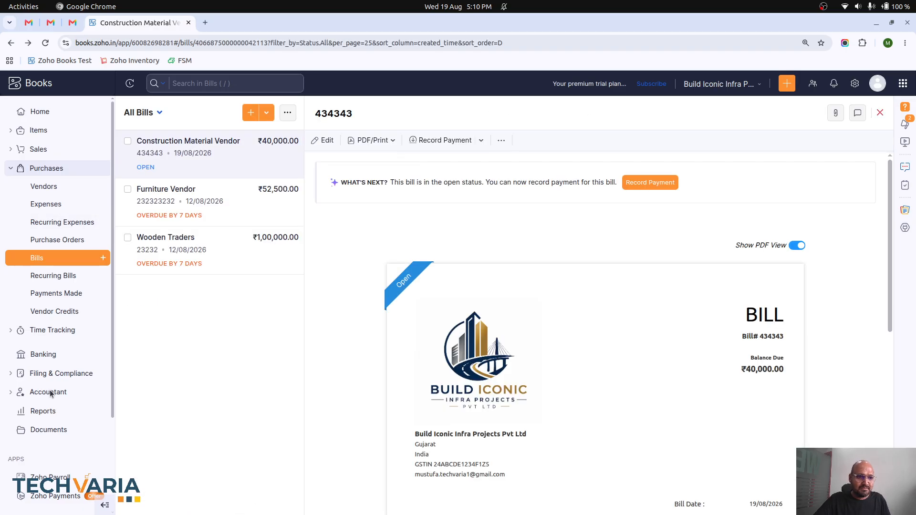
Run the Profit and Loss report filtered to Industry is in Oil & Gas and review its accounts.
{"action": "left_click", "coordinate": [53, 409]}
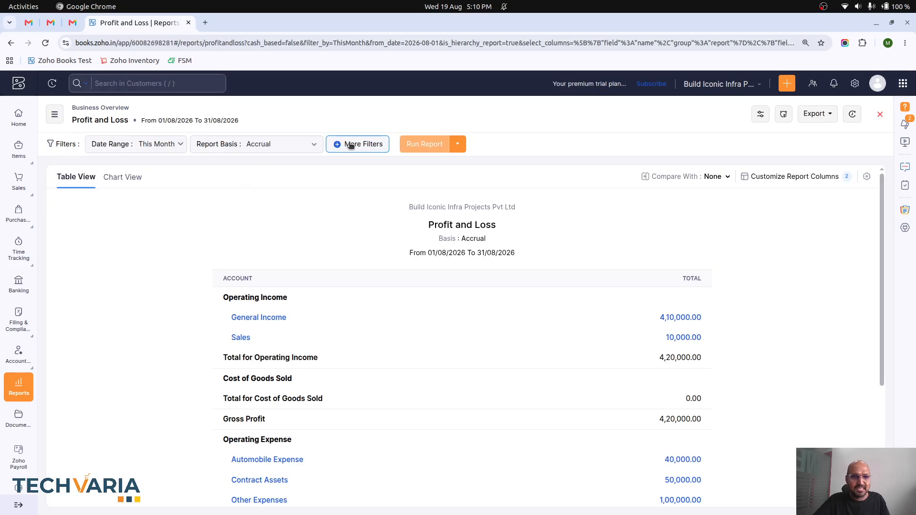
{"action": "left_click", "coordinate": [352, 144]}
{"action": "left_click", "coordinate": [165, 177]}
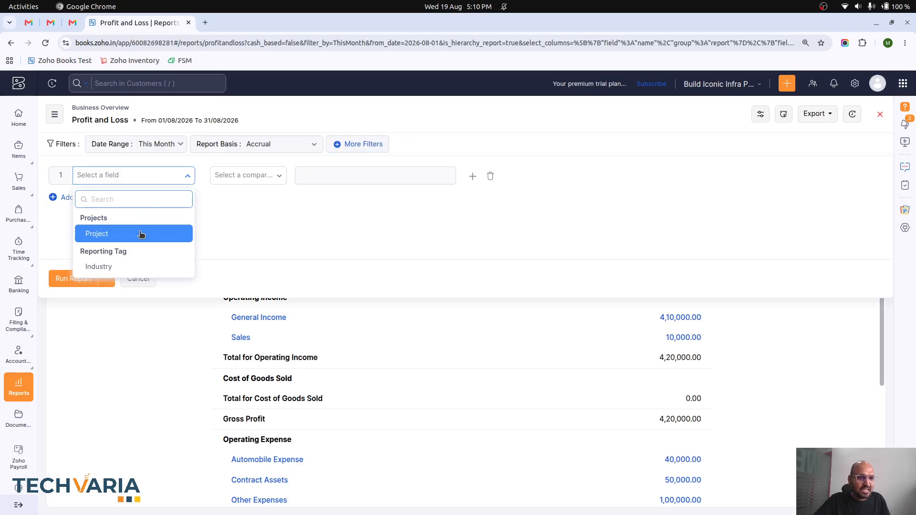
{"action": "left_click", "coordinate": [138, 264]}
{"action": "left_click", "coordinate": [255, 175]}
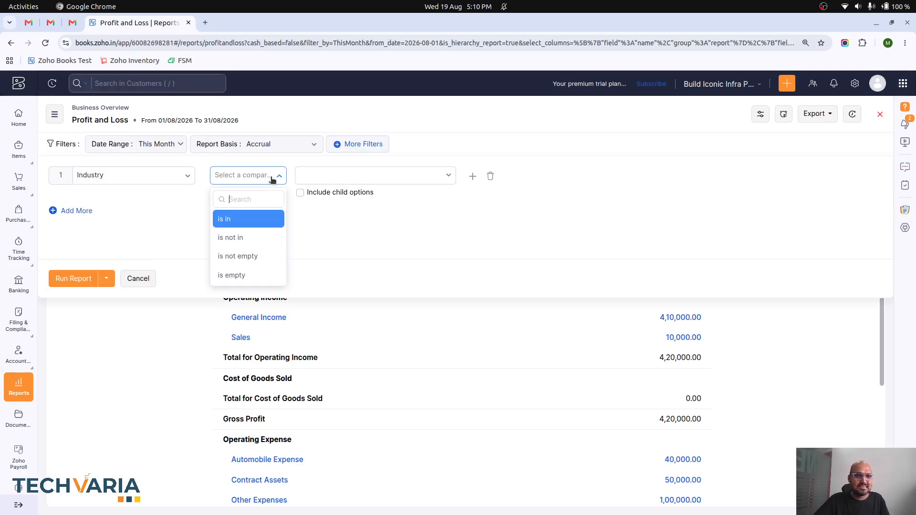
{"action": "left_click", "coordinate": [254, 219]}
{"action": "left_click", "coordinate": [337, 175]}
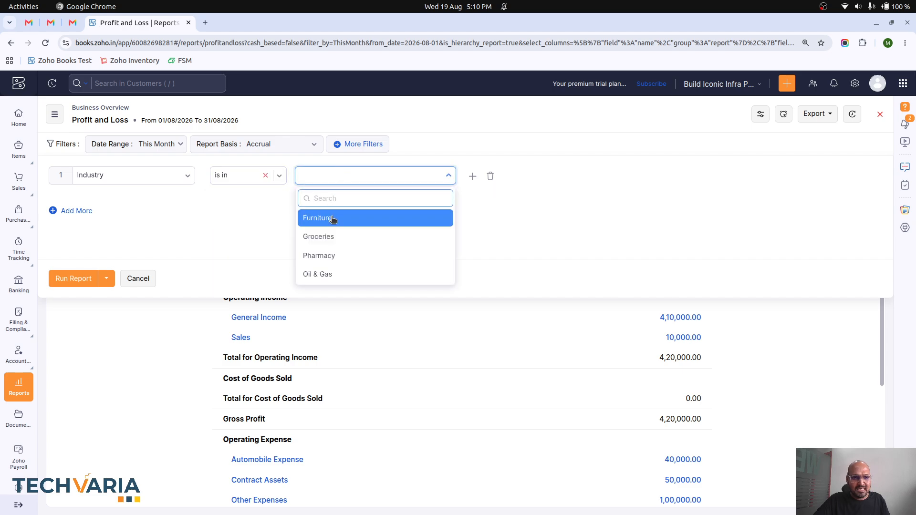
{"action": "left_click", "coordinate": [335, 274]}
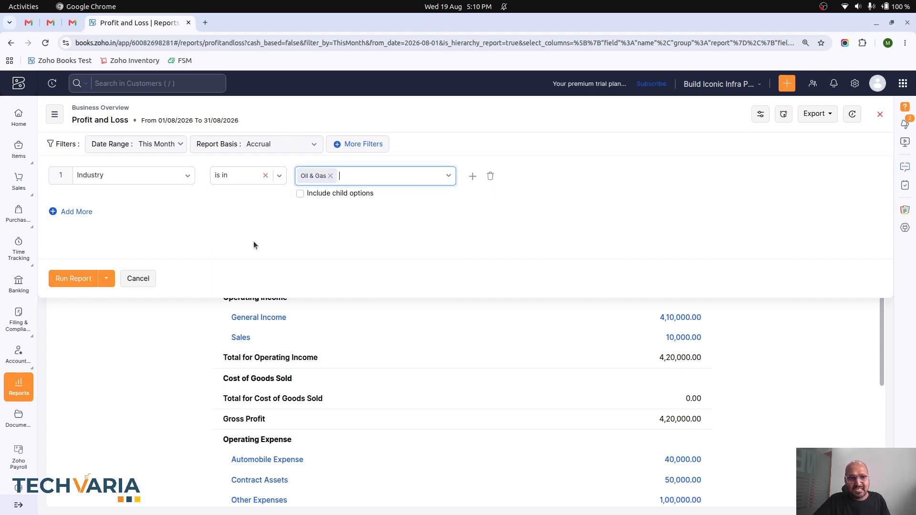
{"action": "left_click", "coordinate": [74, 279]}
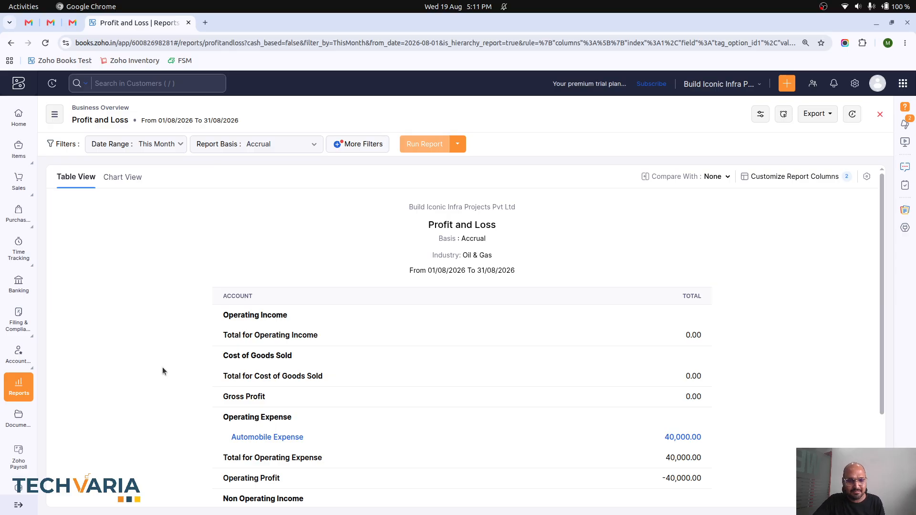
{"action": "scroll", "coordinate": [162, 368], "scroll_direction": "down", "scroll_amount": 3}
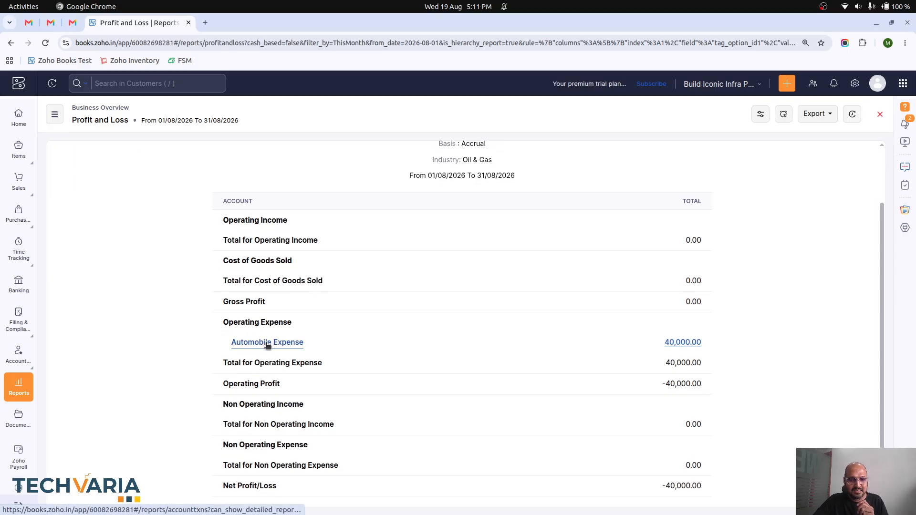
{"action": "scroll", "coordinate": [225, 344], "scroll_direction": "up", "scroll_amount": 3}
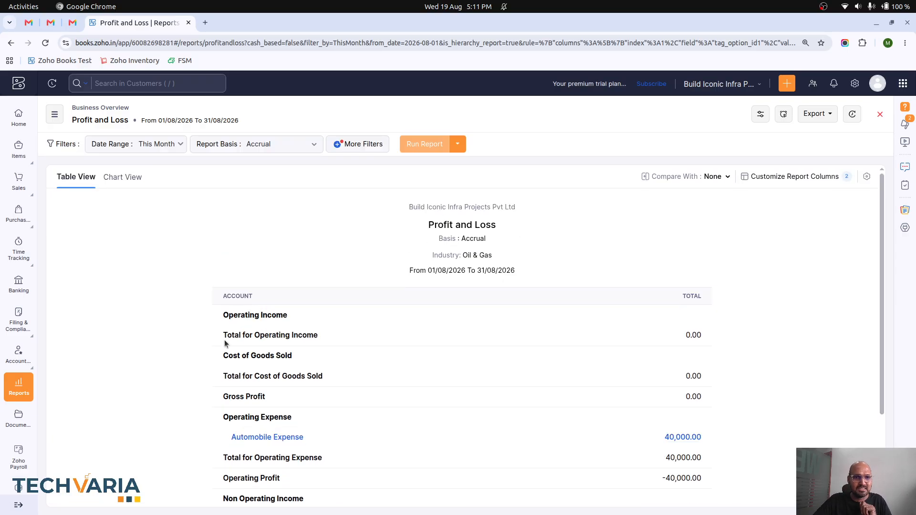
Change the report's Industry filter value to Furniture and rerun the Profit and Loss report.
{"action": "left_click", "coordinate": [340, 144]}
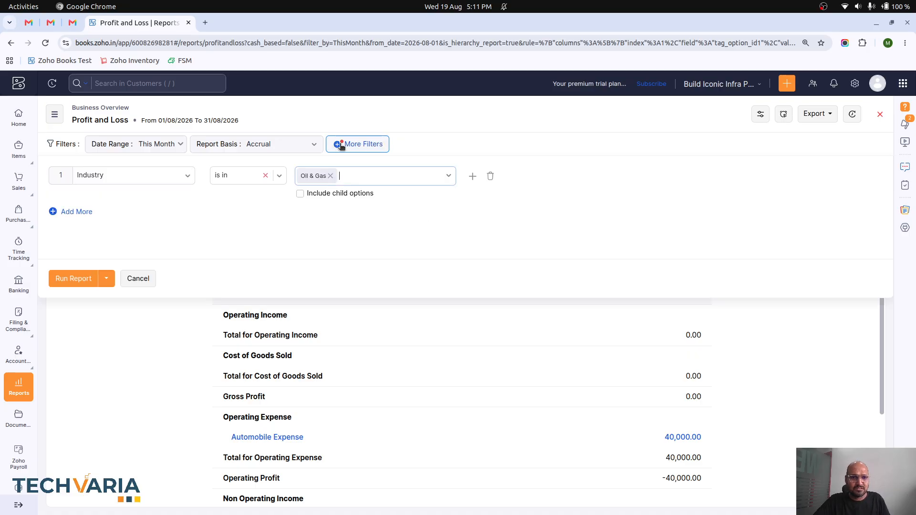
{"action": "left_click", "coordinate": [331, 175]}
{"action": "left_click", "coordinate": [333, 176]}
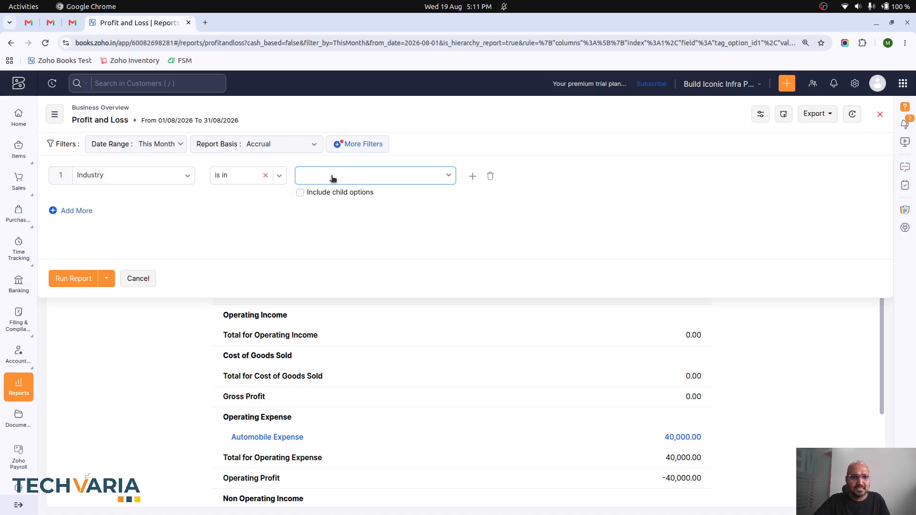
{"action": "left_click", "coordinate": [333, 176]}
{"action": "left_click", "coordinate": [325, 224]}
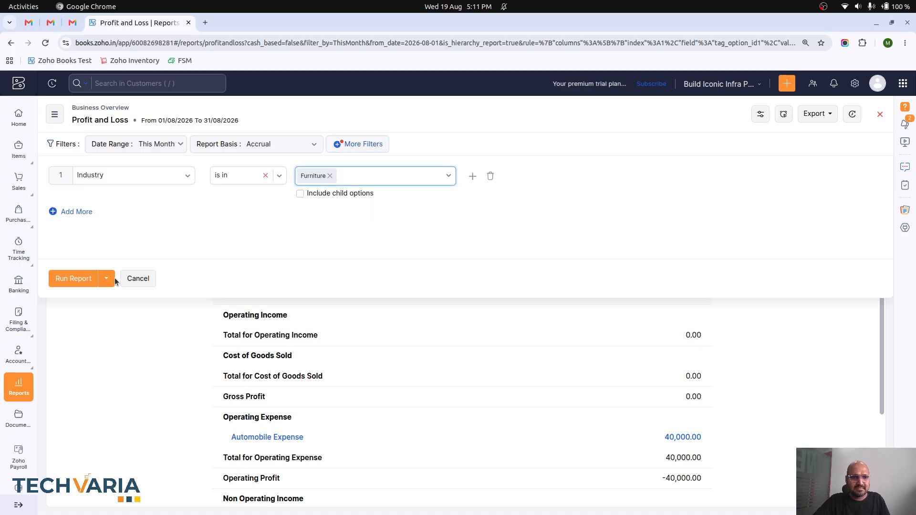
{"action": "left_click", "coordinate": [81, 279]}
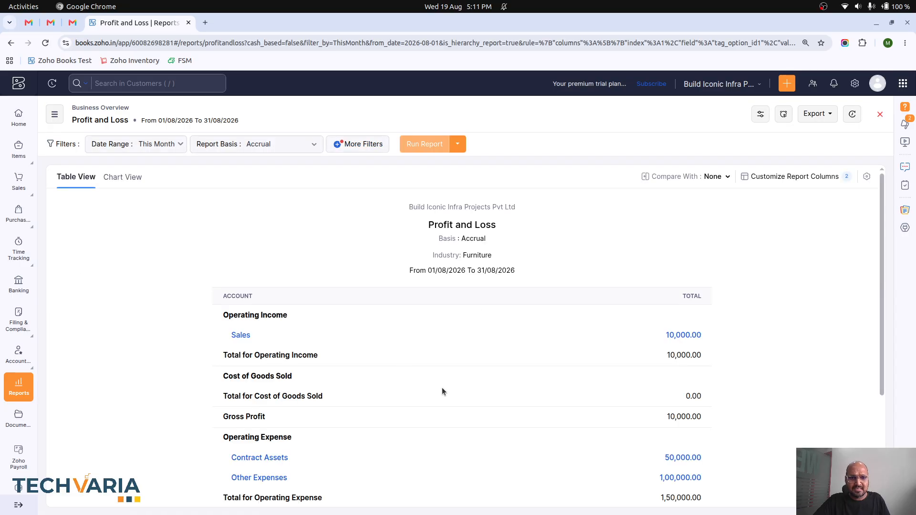
Review the Furniture report, examine the account transactions behind its Contract Assets amount, and close that report.
{"action": "scroll", "coordinate": [442, 392], "scroll_direction": "down", "scroll_amount": 1}
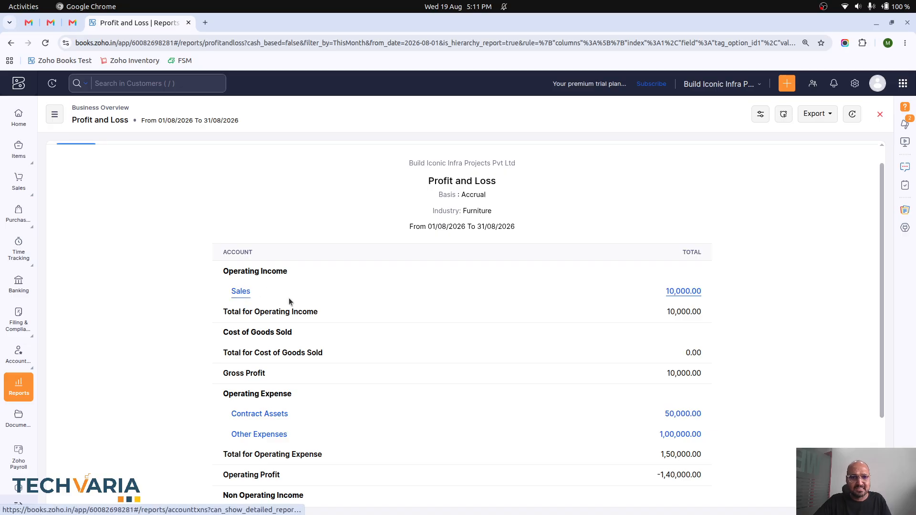
{"action": "scroll", "coordinate": [377, 284], "scroll_direction": "up", "scroll_amount": 1}
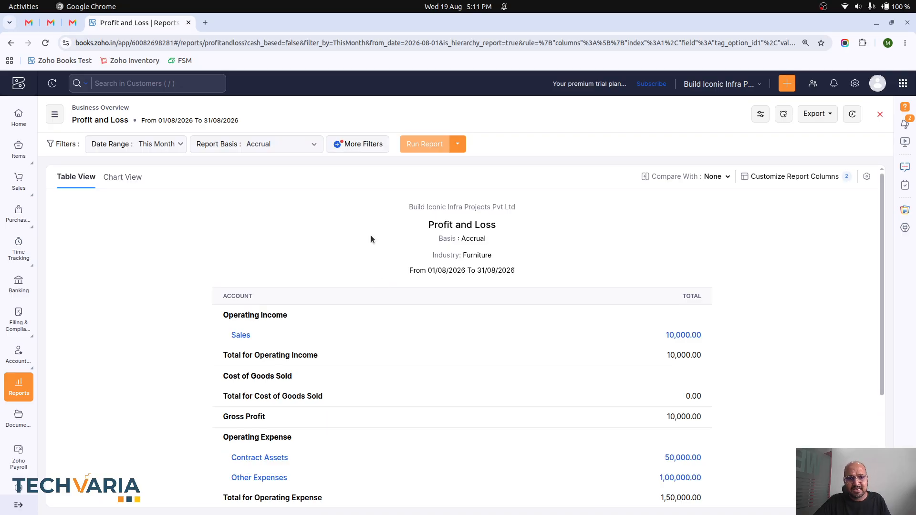
{"action": "left_click", "coordinate": [670, 458]}
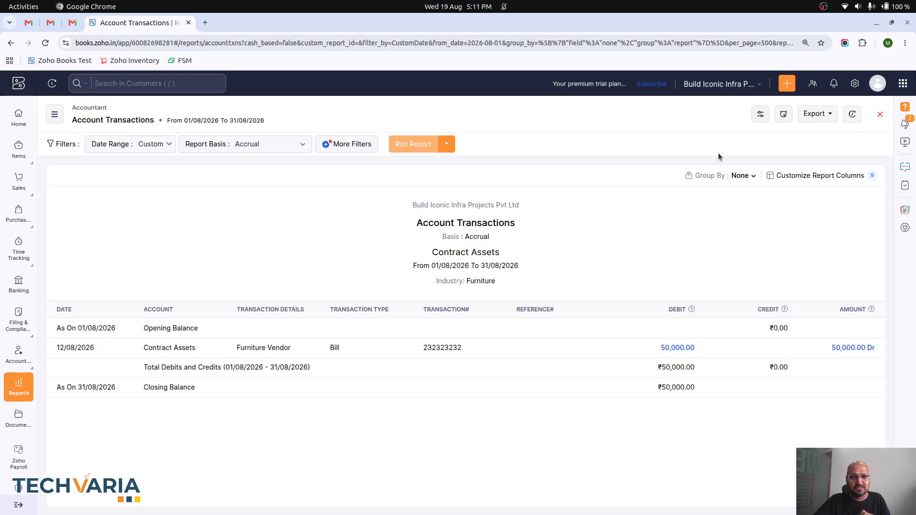
{"action": "left_click", "coordinate": [880, 116]}
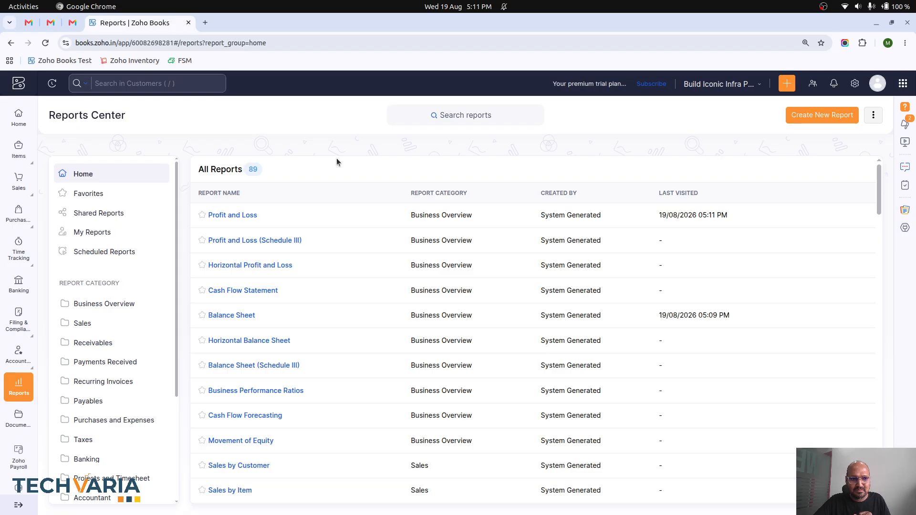
Create a new reporting tag named Project, associated with Sales and Purchases at transaction level.
{"action": "left_click", "coordinate": [855, 84]}
{"action": "left_click", "coordinate": [541, 292]}
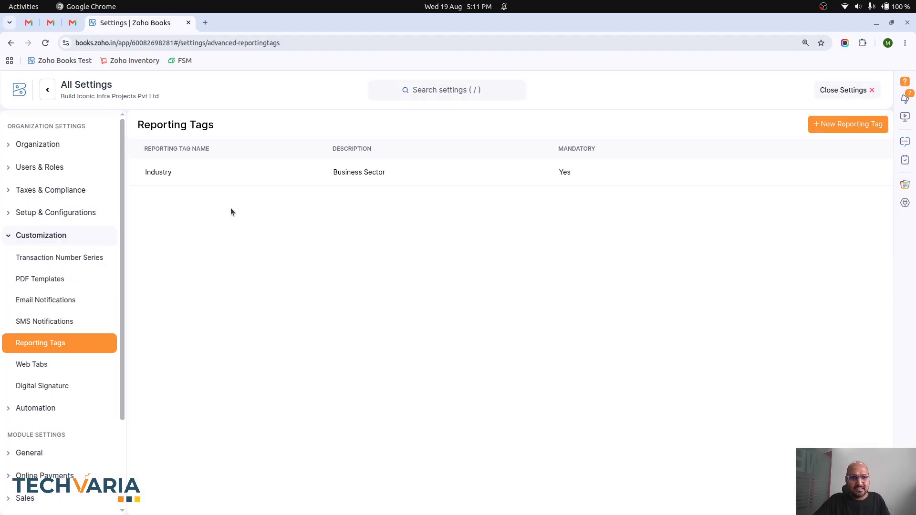
{"action": "left_click", "coordinate": [821, 124]}
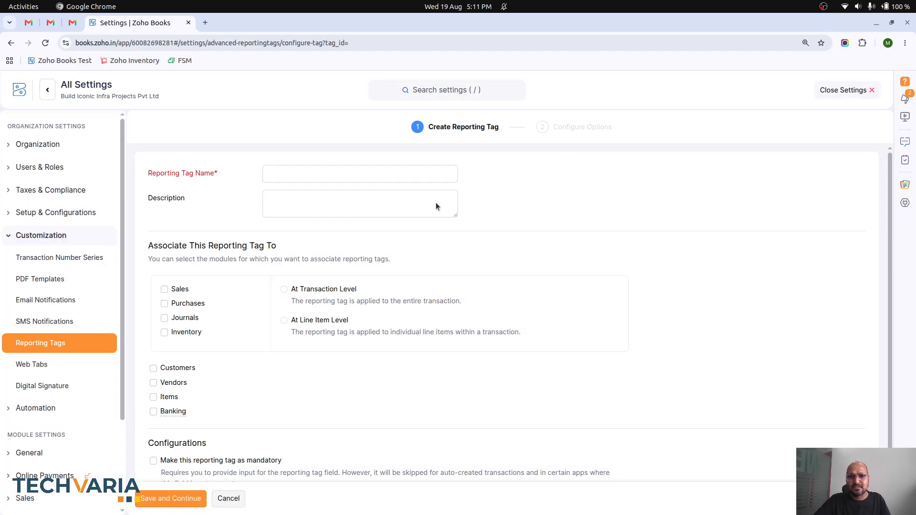
{"action": "left_click", "coordinate": [395, 174]}
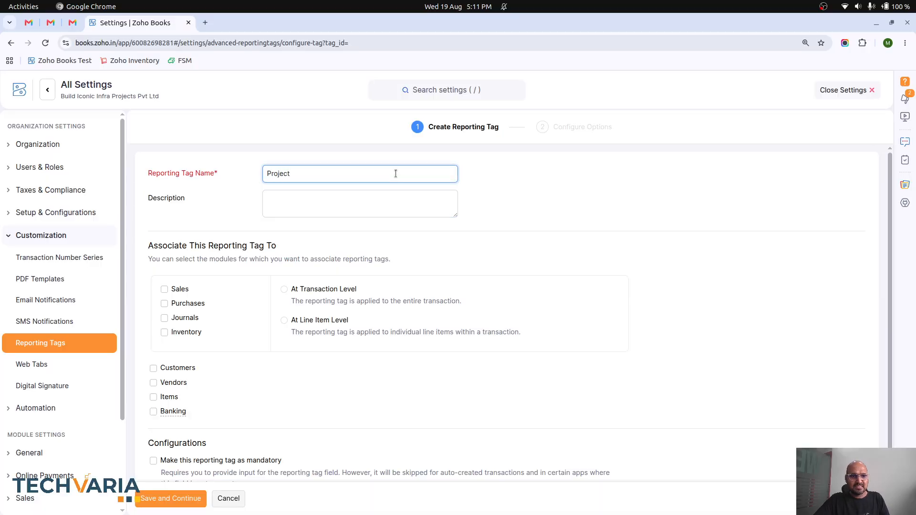
{"action": "left_click", "coordinate": [179, 289]}
{"action": "left_click", "coordinate": [187, 304]}
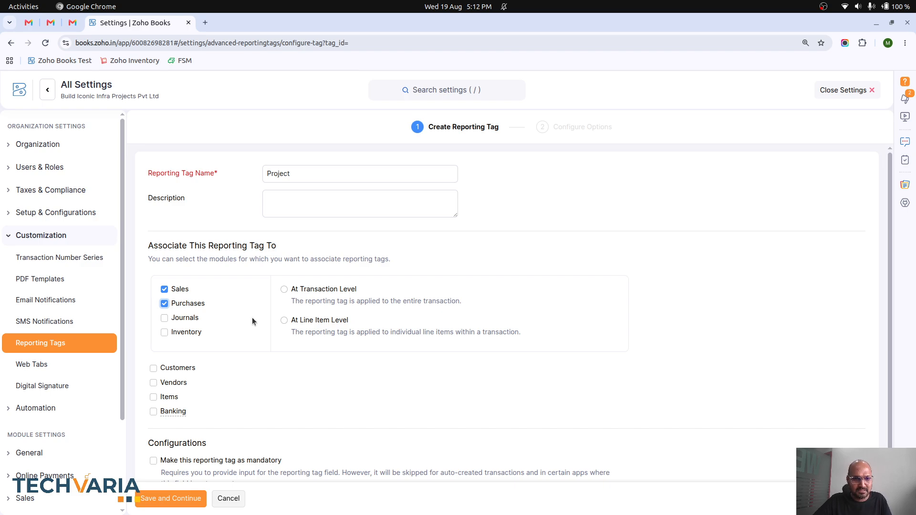
{"action": "left_click", "coordinate": [285, 290]}
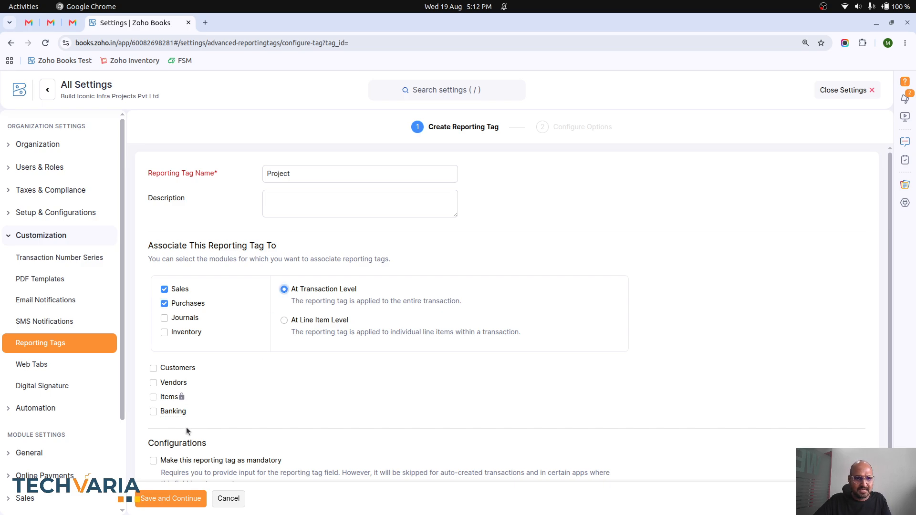
{"action": "scroll", "coordinate": [201, 451], "scroll_direction": "down", "scroll_amount": 1}
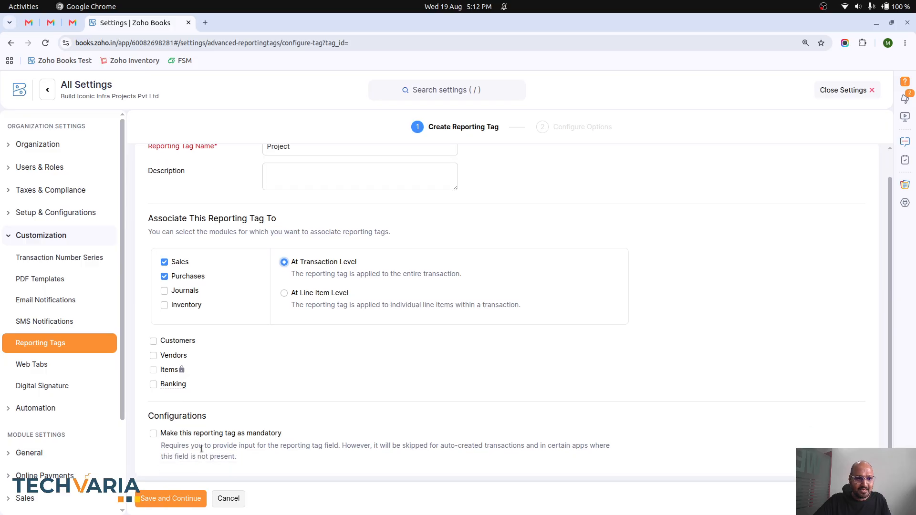
{"action": "left_click", "coordinate": [175, 498]}
Save the options Project 1 and Project 2 for the Project tag and mark the tag as ready.
{"action": "left_click", "coordinate": [266, 212]}
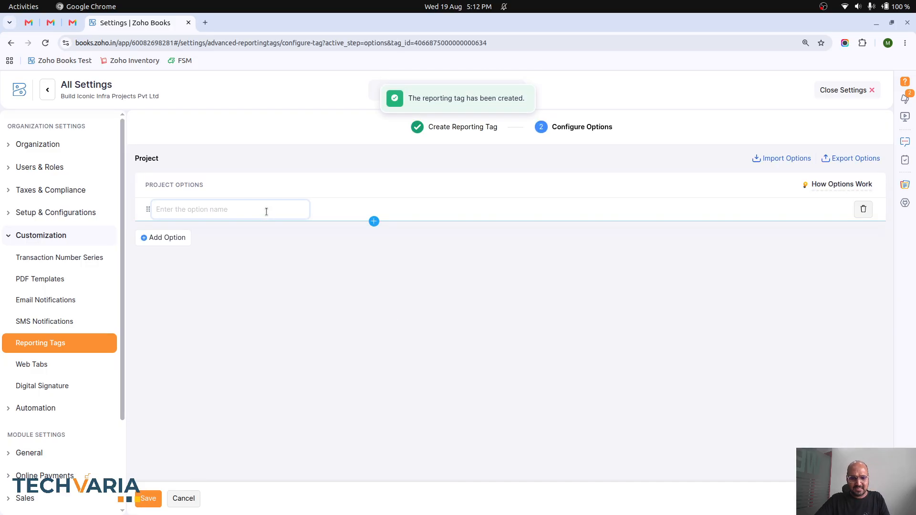
{"action": "type", "text": "Project 1"}
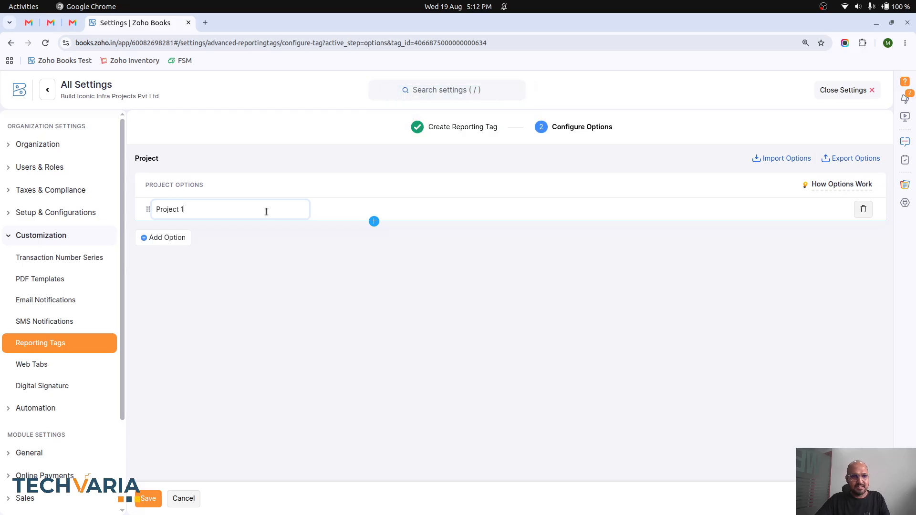
{"action": "key", "text": "Return"}
{"action": "left_click", "coordinate": [265, 240]}
{"action": "type", "text": "Project 2"}
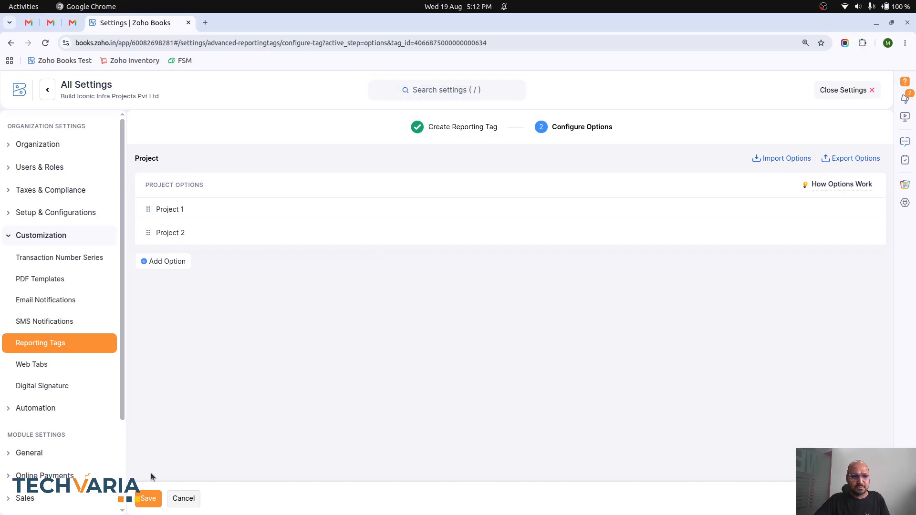
{"action": "left_click", "coordinate": [148, 499]}
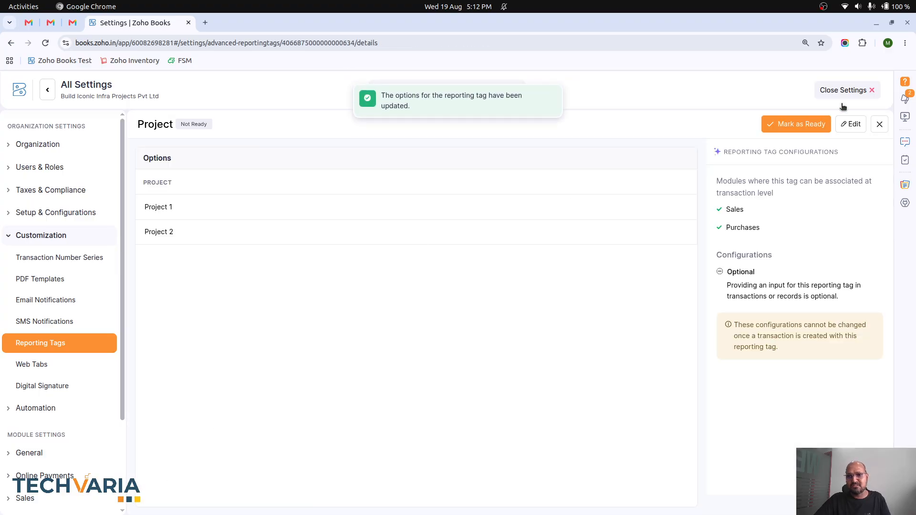
{"action": "left_click", "coordinate": [796, 124]}
{"action": "left_click", "coordinate": [366, 157]}
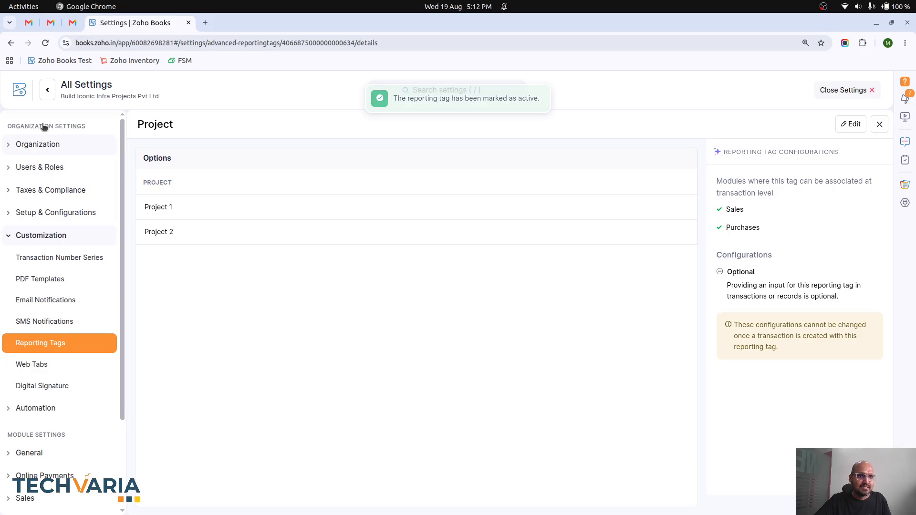
Close the settings, check the Project tag's options on a new sales order form, and discard that form.
{"action": "left_click", "coordinate": [829, 91]}
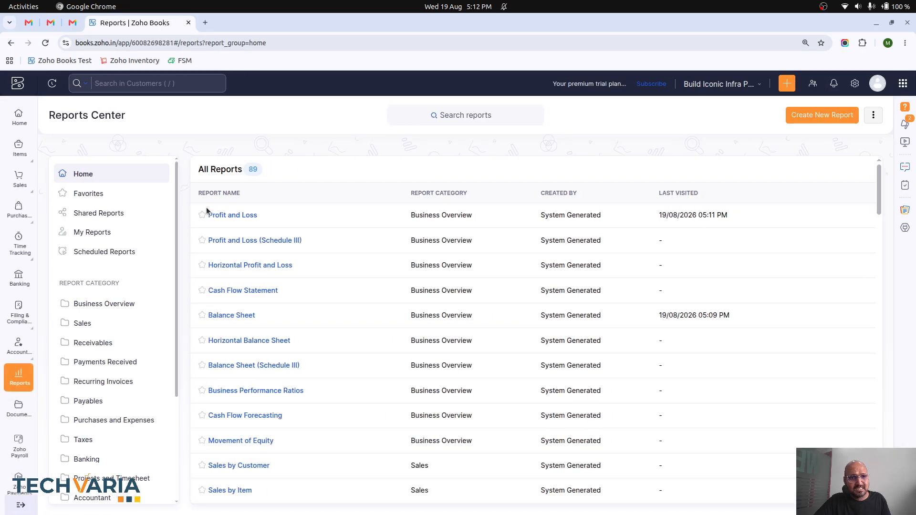
{"action": "mouse_move", "coordinate": [19, 153]}
{"action": "mouse_move", "coordinate": [19, 181]}
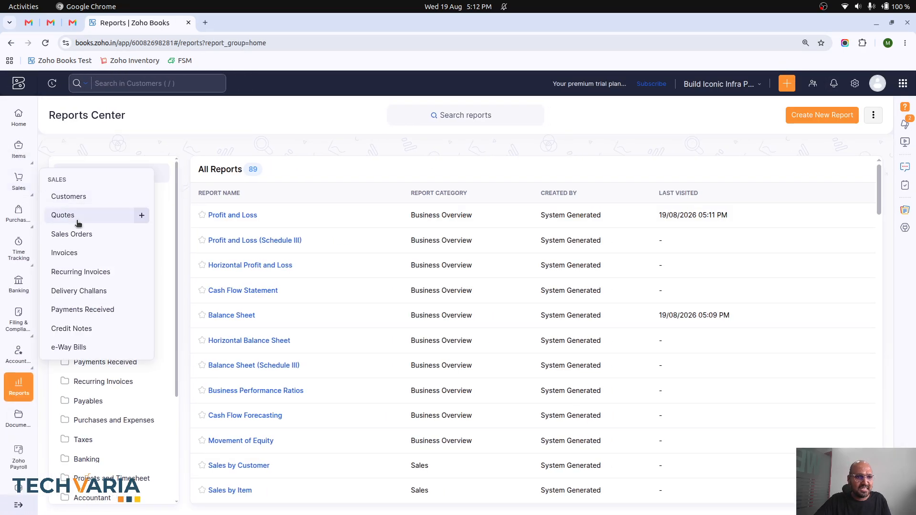
{"action": "left_click", "coordinate": [79, 235]}
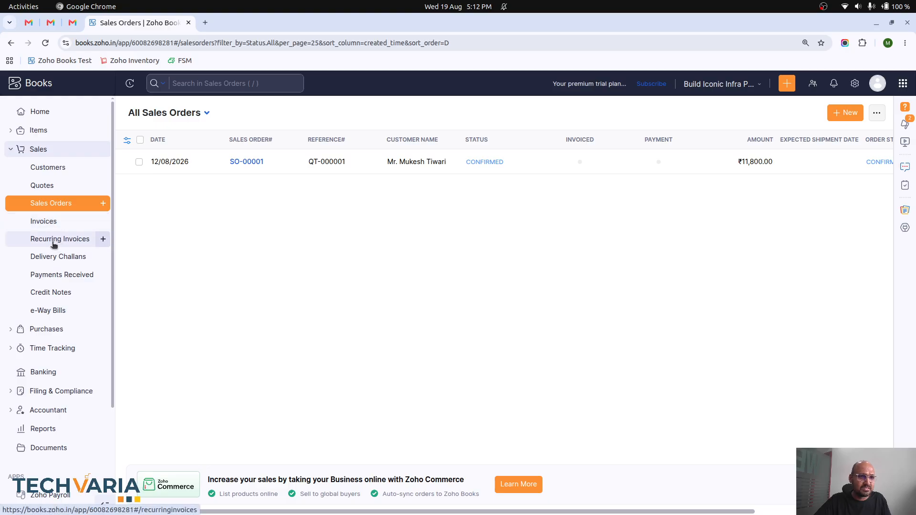
{"action": "left_click", "coordinate": [103, 204]}
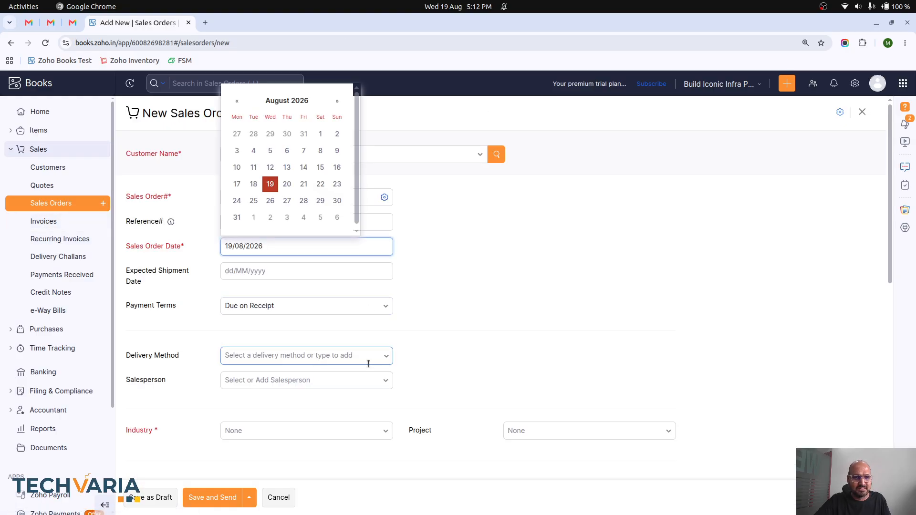
{"action": "left_click", "coordinate": [535, 439]}
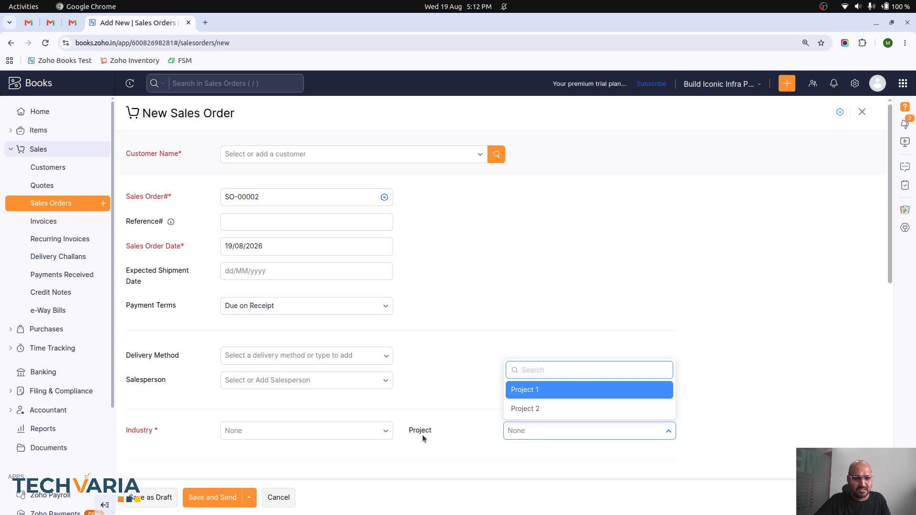
{"action": "left_click", "coordinate": [278, 498]}
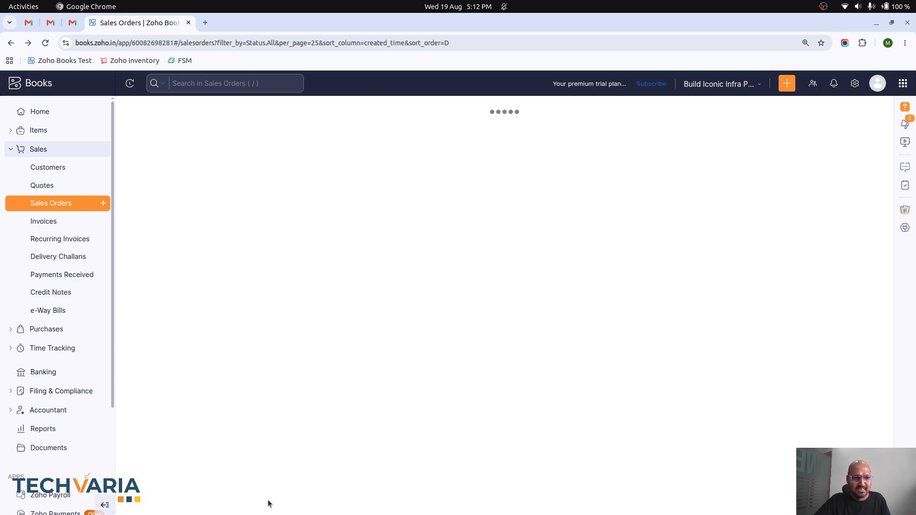
Start a new sales order for the existing individual customer and set its Project tag to Project 1.
{"action": "left_click", "coordinate": [70, 223]}
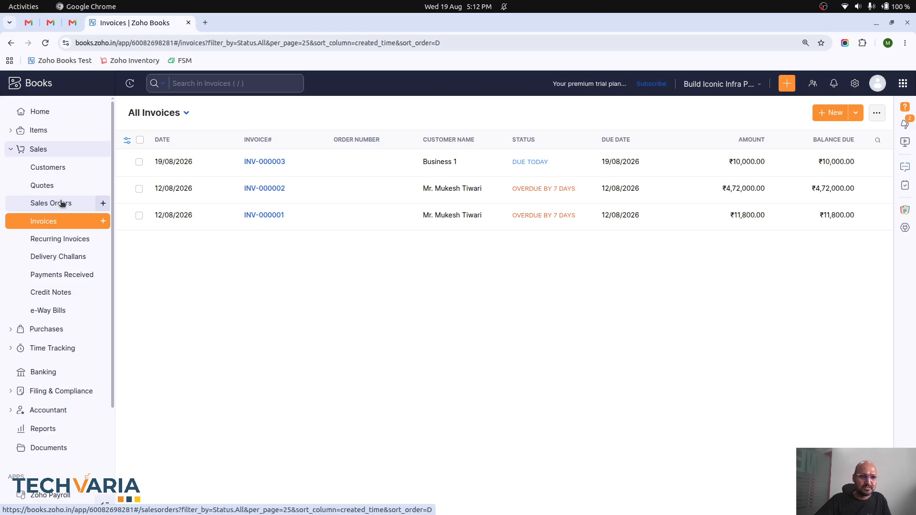
{"action": "left_click", "coordinate": [62, 204]}
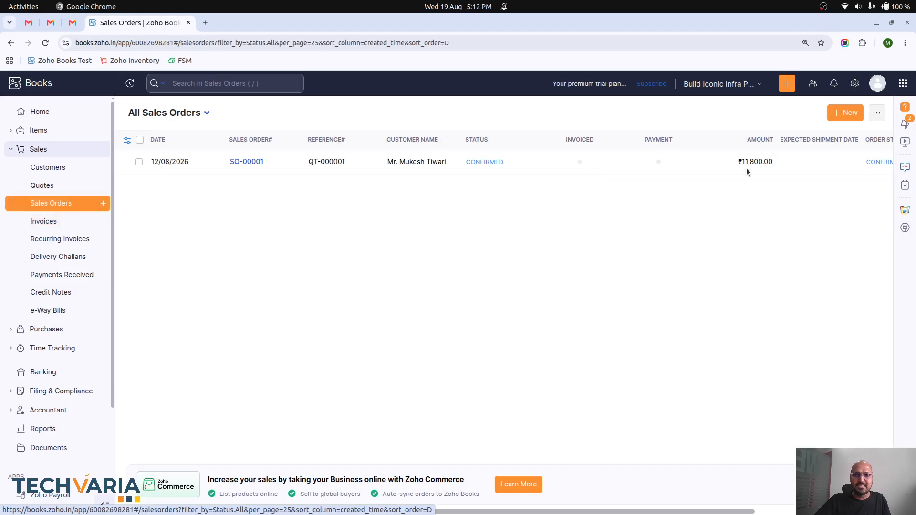
{"action": "left_click", "coordinate": [846, 113]}
{"action": "left_click", "coordinate": [311, 157]}
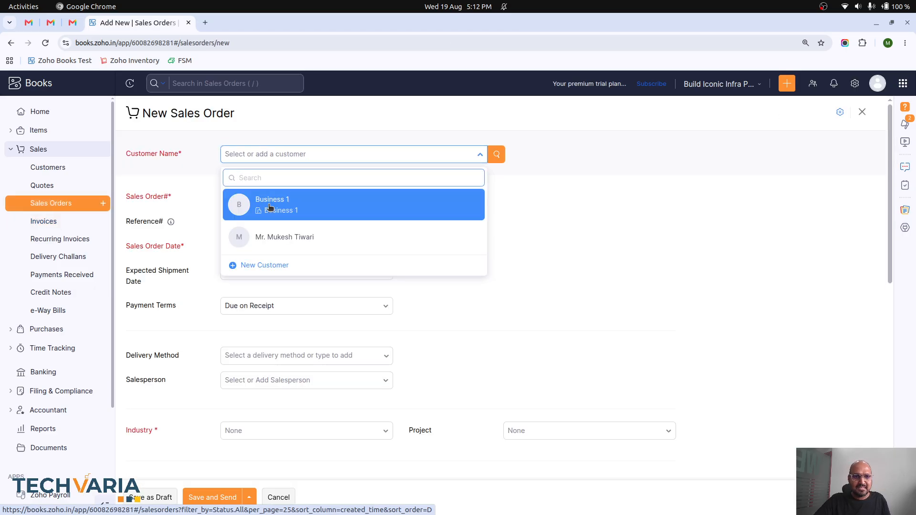
{"action": "left_click", "coordinate": [284, 237]}
{"action": "scroll", "coordinate": [307, 330], "scroll_direction": "down", "scroll_amount": 2}
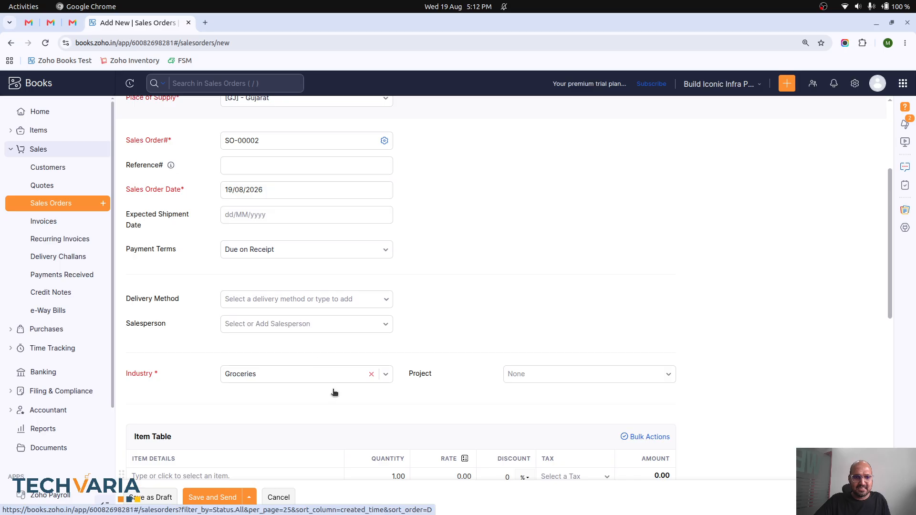
{"action": "left_click", "coordinate": [554, 380]}
{"action": "left_click", "coordinate": [556, 337]}
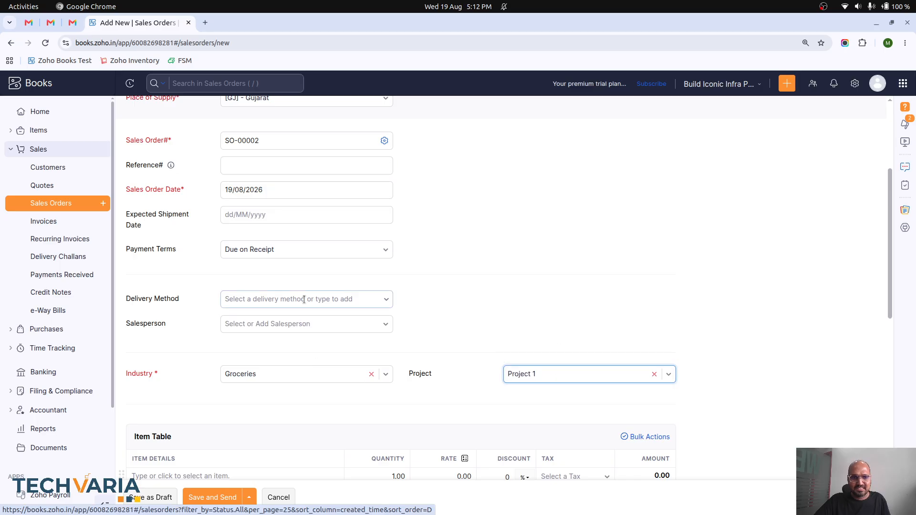
Enter the item sdsd in the sales order's first row with quantity 11 and rate 100.
{"action": "scroll", "coordinate": [304, 300], "scroll_direction": "down", "scroll_amount": 4}
{"action": "scroll", "coordinate": [304, 300], "scroll_direction": "up", "scroll_amount": 5}
{"action": "scroll", "coordinate": [304, 300], "scroll_direction": "down", "scroll_amount": 8}
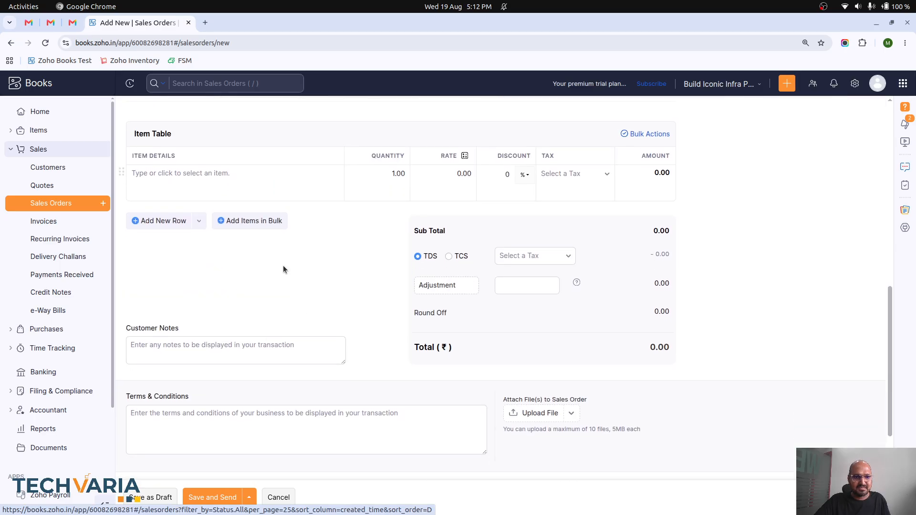
{"action": "left_click", "coordinate": [245, 173]}
{"action": "type", "text": "sdsd"}
{"action": "left_click", "coordinate": [359, 159]}
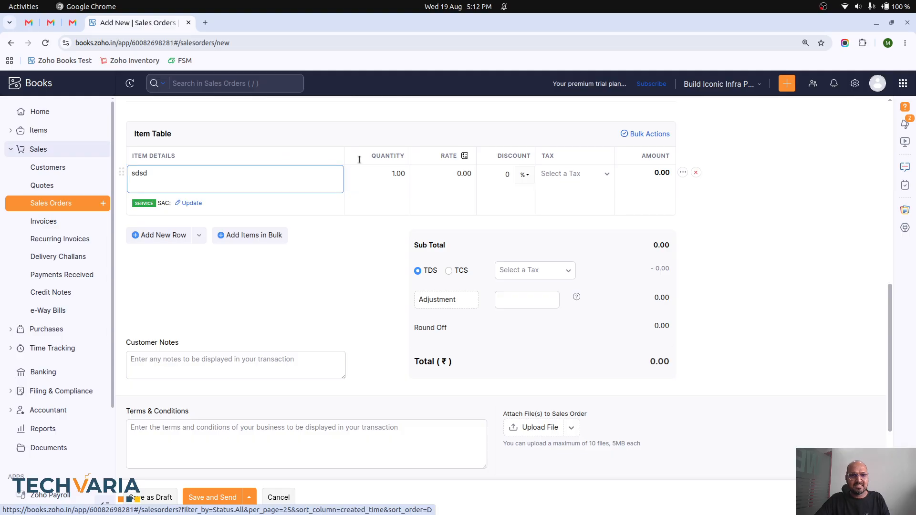
{"action": "left_click", "coordinate": [395, 168]}
{"action": "type", "text": "1"}
{"action": "key", "text": "Tab"}
{"action": "type", "text": "100"}
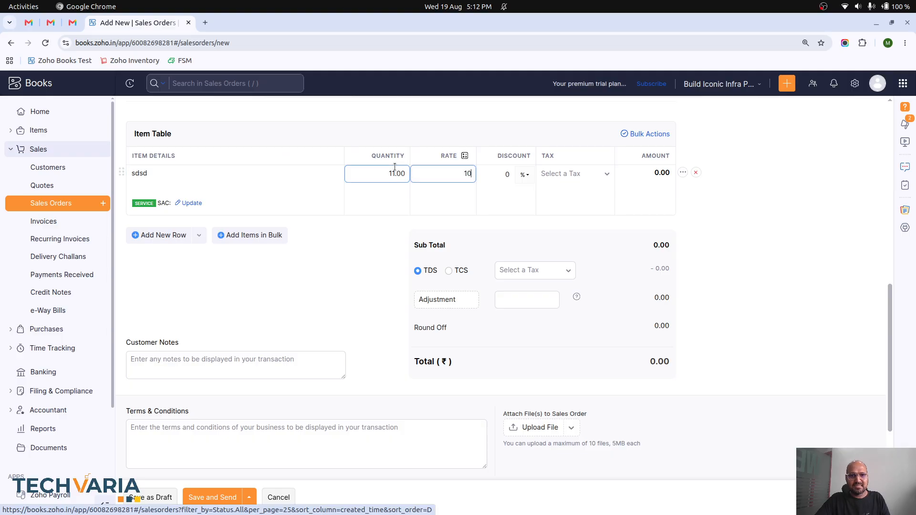
{"action": "key", "text": "Tab"}
{"action": "key", "text": "Tab"}
{"action": "key", "text": "Tab"}
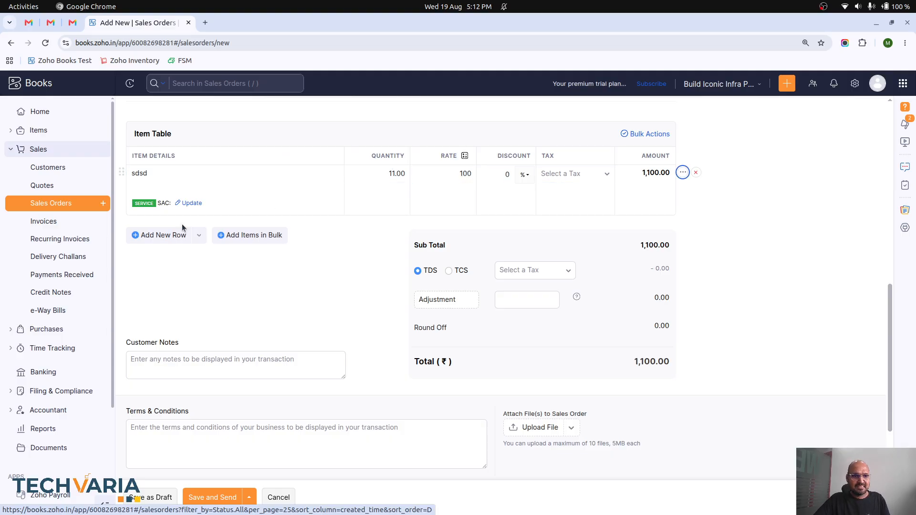
Add a second item row for tiritrit with quantity 100 and rate 200.
{"action": "left_click", "coordinate": [167, 235]}
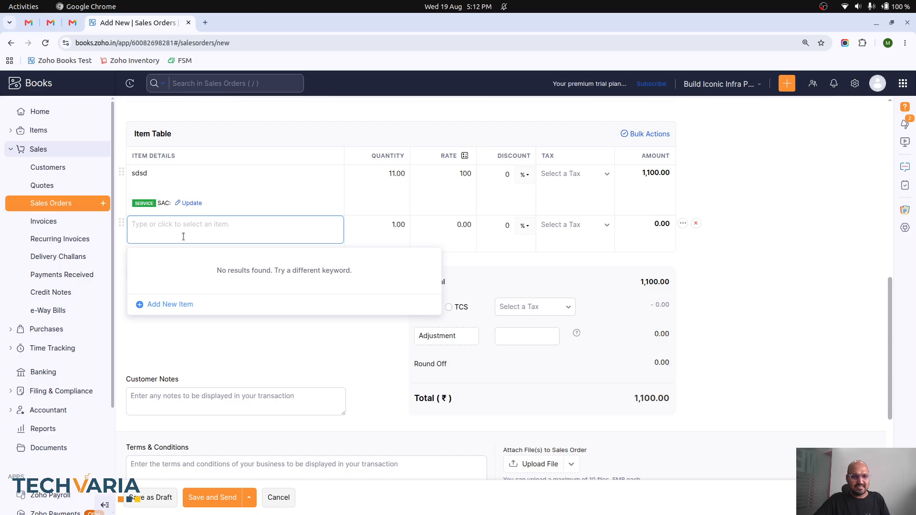
{"action": "type", "text": "tiritrit"}
{"action": "left_click", "coordinate": [393, 226]}
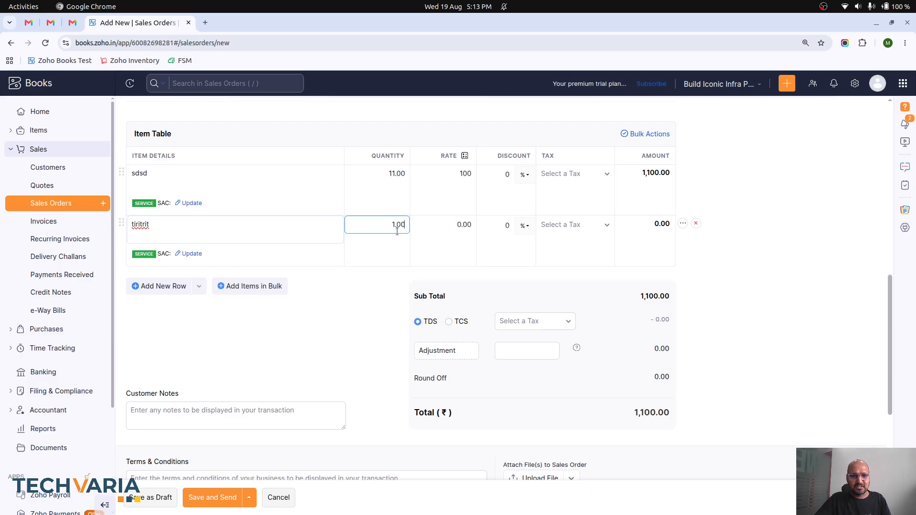
{"action": "double_click", "coordinate": [394, 227]}
{"action": "type", "text": "100"}
{"action": "key", "text": "Tab"}
{"action": "type", "text": "200"}
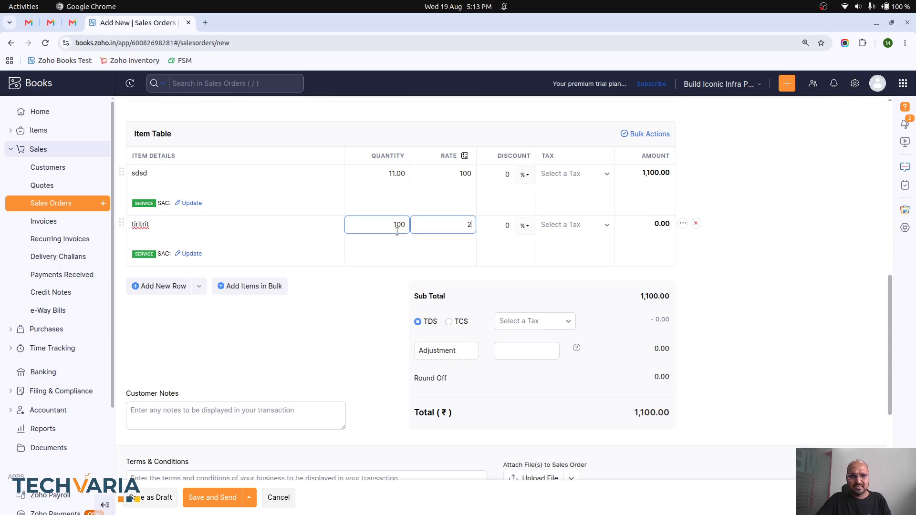
{"action": "key", "text": "Tab"}
{"action": "left_click", "coordinate": [354, 354]}
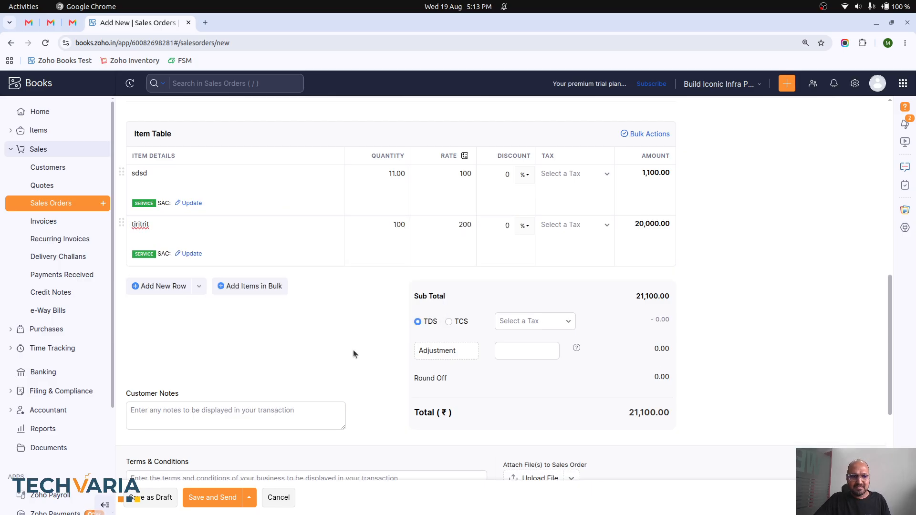
Try to save and send the sales order, and set the SAC to 344443 for sdsd and 788888 for tiritrit.
{"action": "left_click", "coordinate": [214, 502]}
{"action": "scroll", "coordinate": [335, 351], "scroll_direction": "down", "scroll_amount": 5}
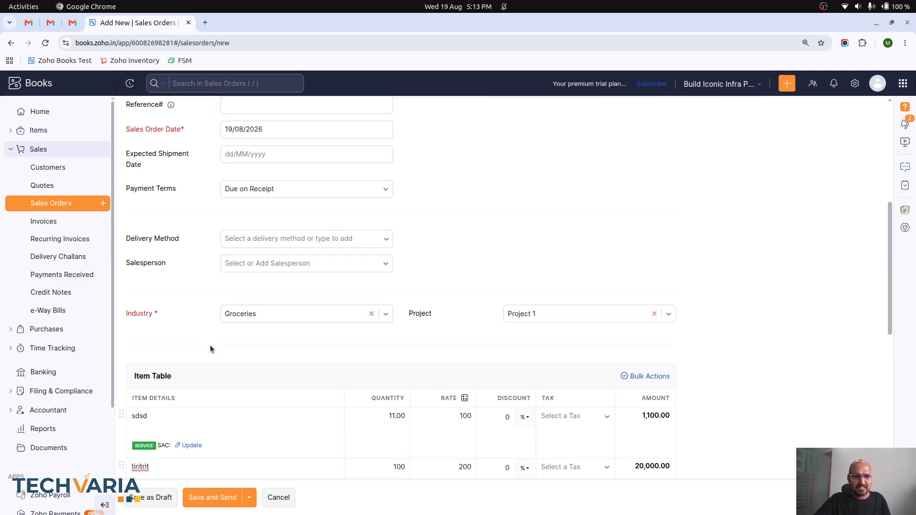
{"action": "left_click", "coordinate": [191, 446]}
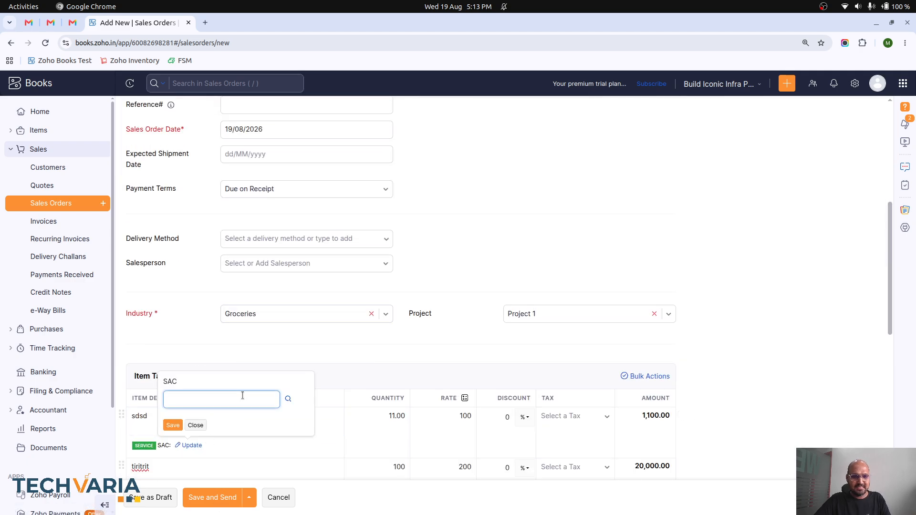
{"action": "type", "text": "344443"}
{"action": "left_click", "coordinate": [173, 426]}
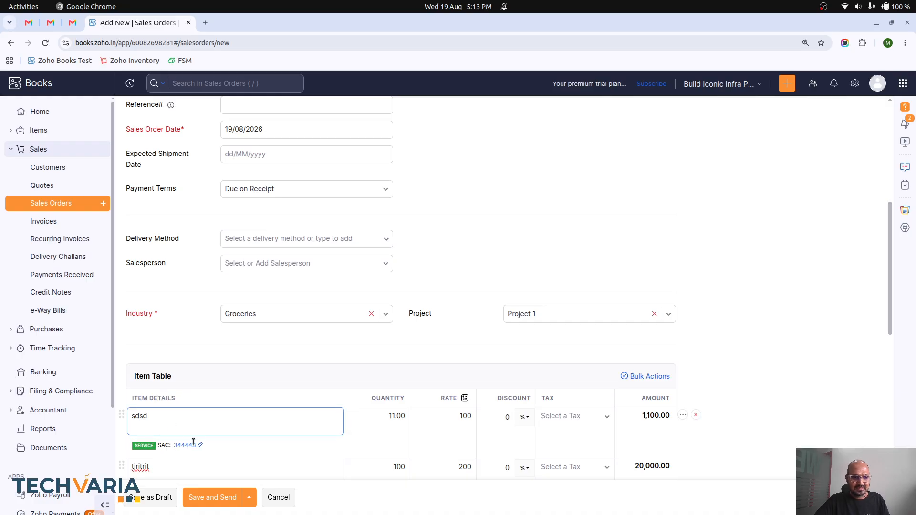
{"action": "left_click", "coordinate": [210, 497]}
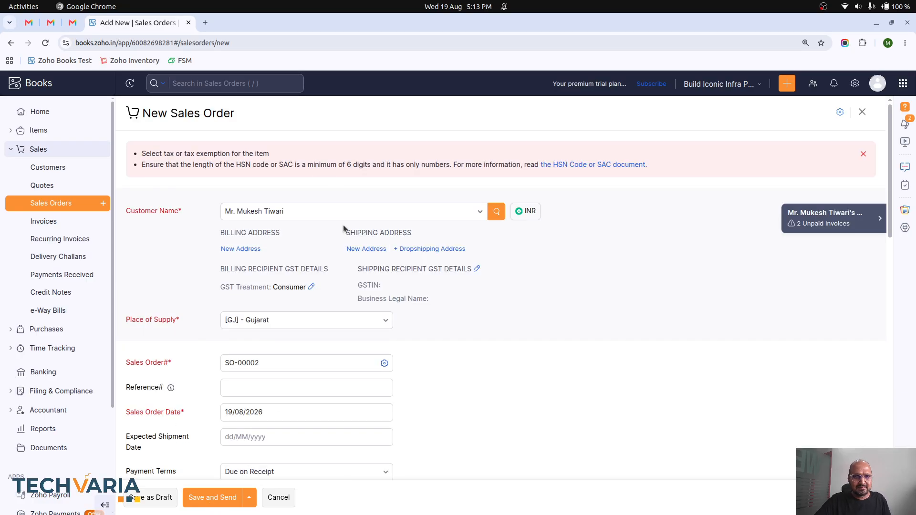
{"action": "scroll", "coordinate": [343, 225], "scroll_direction": "down", "scroll_amount": 6}
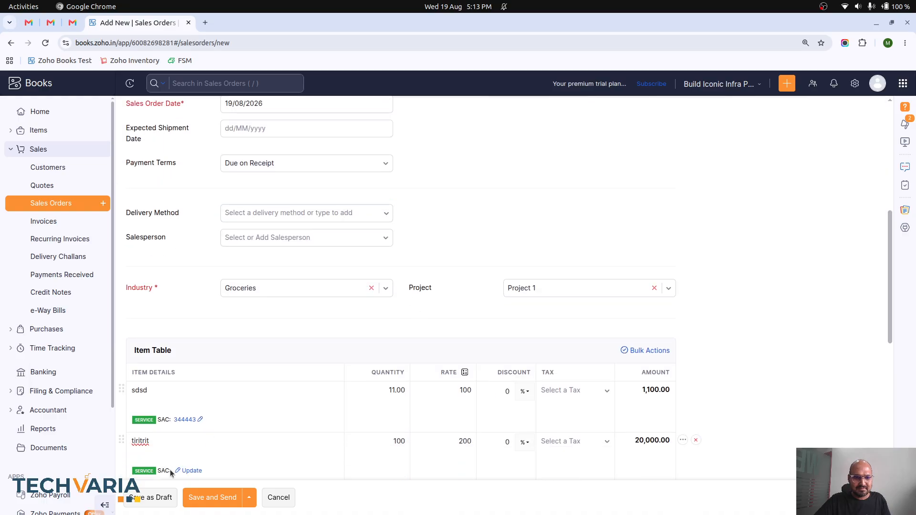
{"action": "left_click", "coordinate": [190, 470]}
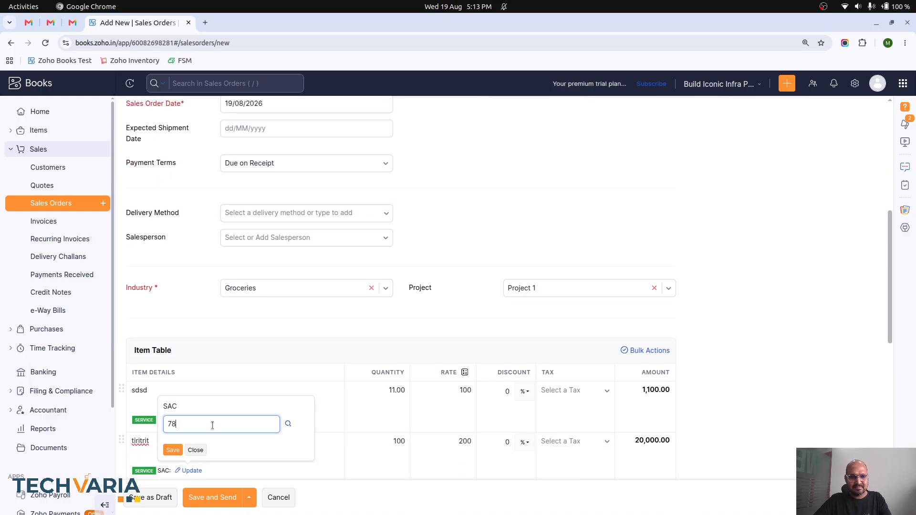
{"action": "left_click", "coordinate": [173, 450]}
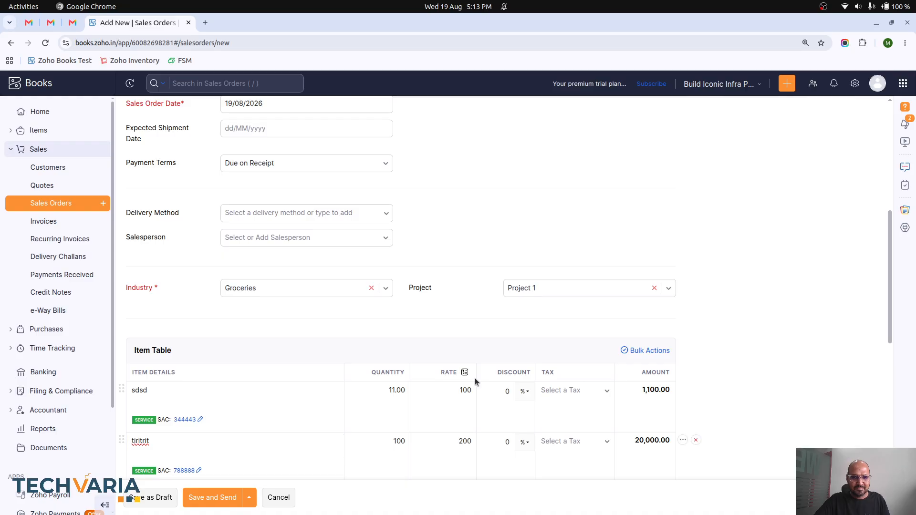
Set the tax to GST5 [5%] for sdsd and GST18 [18%] for tiritrit.
{"action": "left_click", "coordinate": [567, 394]}
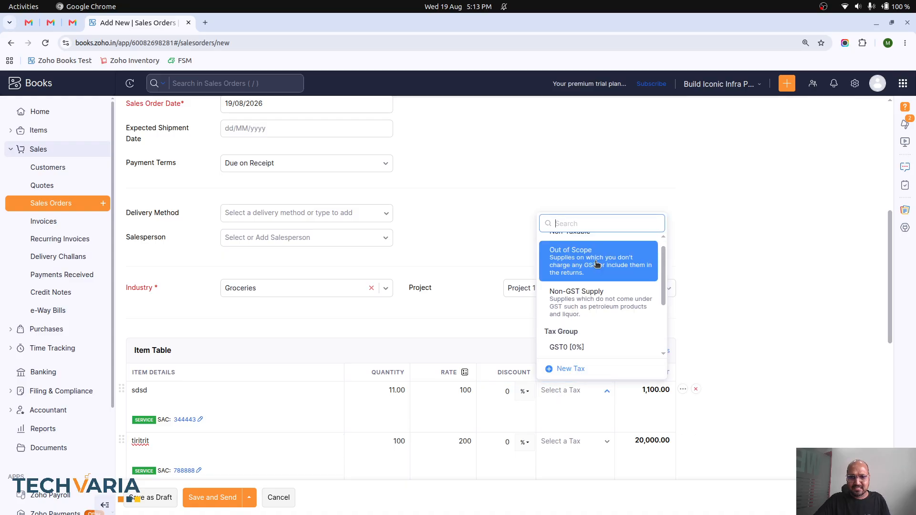
{"action": "scroll", "coordinate": [603, 304], "scroll_direction": "down", "scroll_amount": 2}
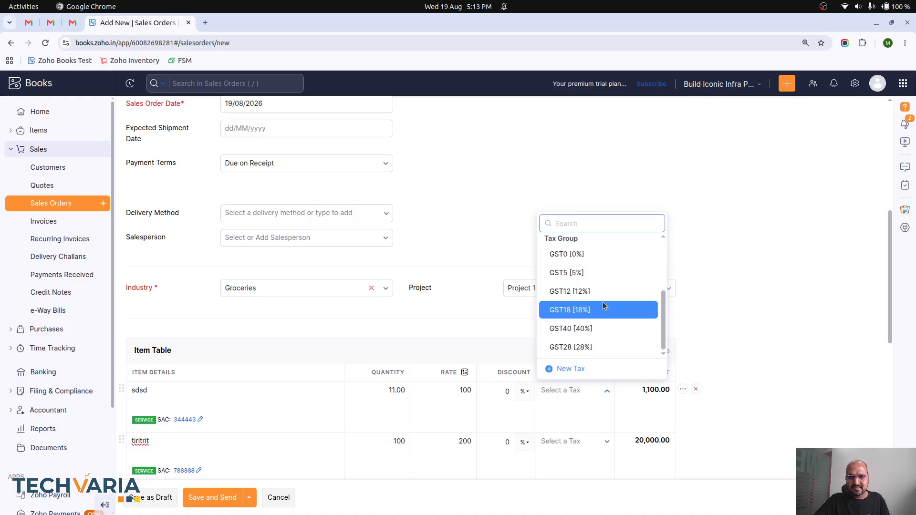
{"action": "left_click", "coordinate": [601, 273]}
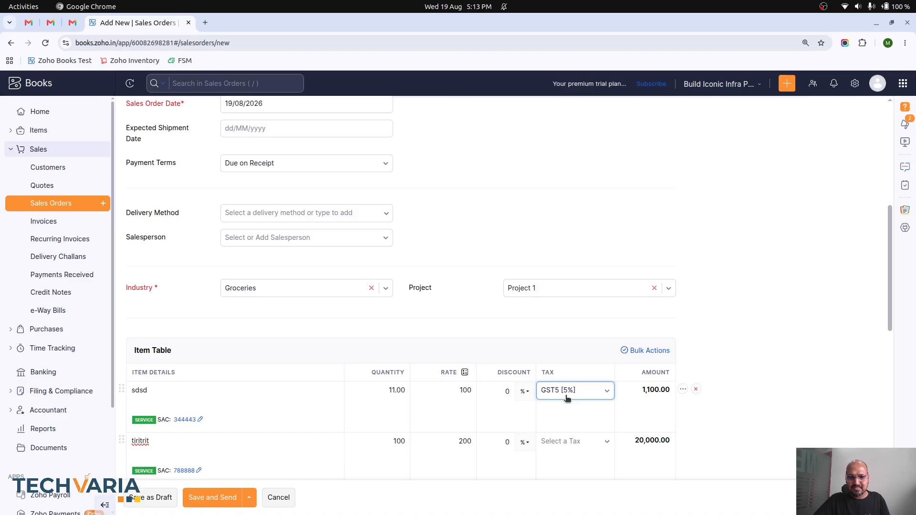
{"action": "left_click", "coordinate": [568, 442]}
{"action": "scroll", "coordinate": [581, 379], "scroll_direction": "down", "scroll_amount": 3}
{"action": "left_click", "coordinate": [579, 359]}
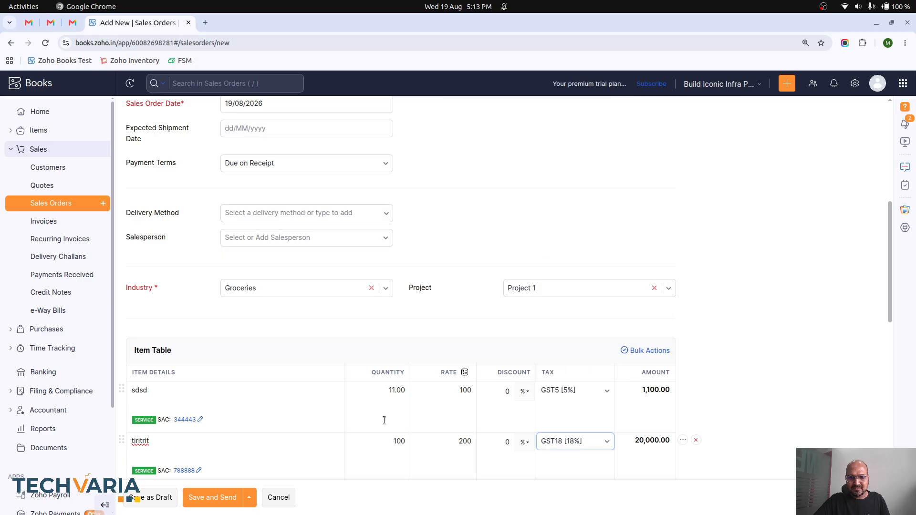
Save the sales order, skip emailing it to the customer, and review its PDF view.
{"action": "left_click", "coordinate": [224, 497]}
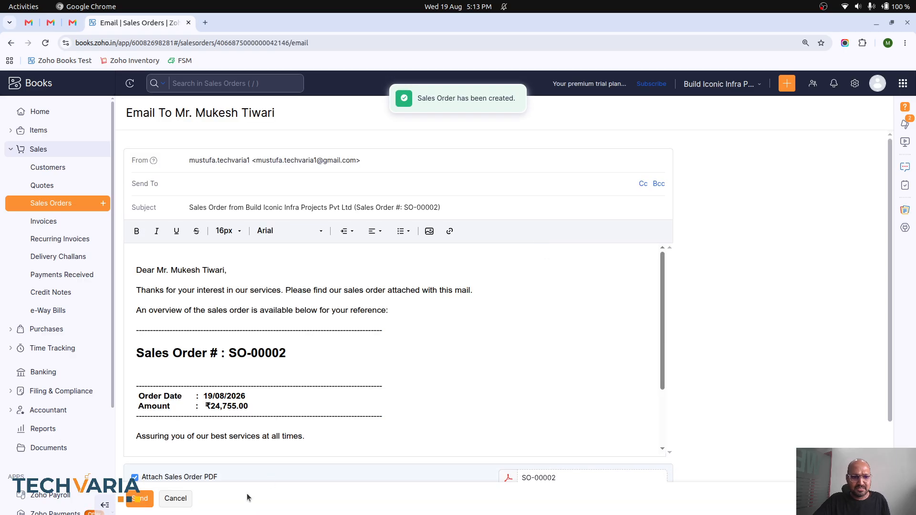
{"action": "left_click", "coordinate": [175, 499]}
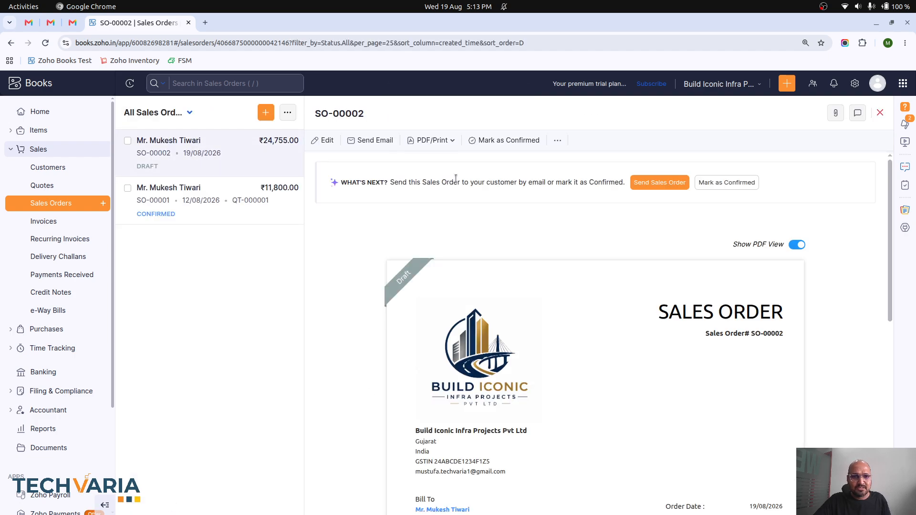
{"action": "scroll", "coordinate": [509, 249], "scroll_direction": "down", "scroll_amount": 4}
{"action": "scroll", "coordinate": [508, 249], "scroll_direction": "up", "scroll_amount": 4}
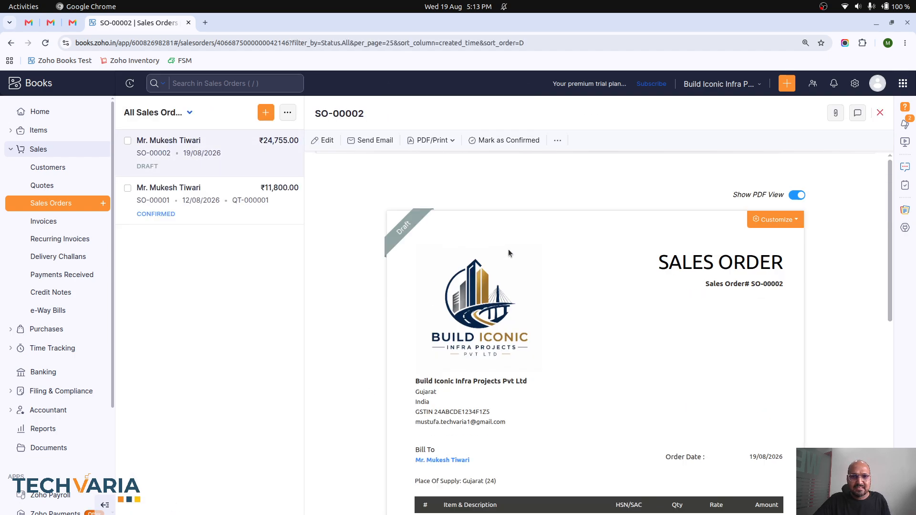
Reopen sales order SO-00002 for editing and check its Industry and Project tags above the item table.
{"action": "left_click", "coordinate": [330, 143]}
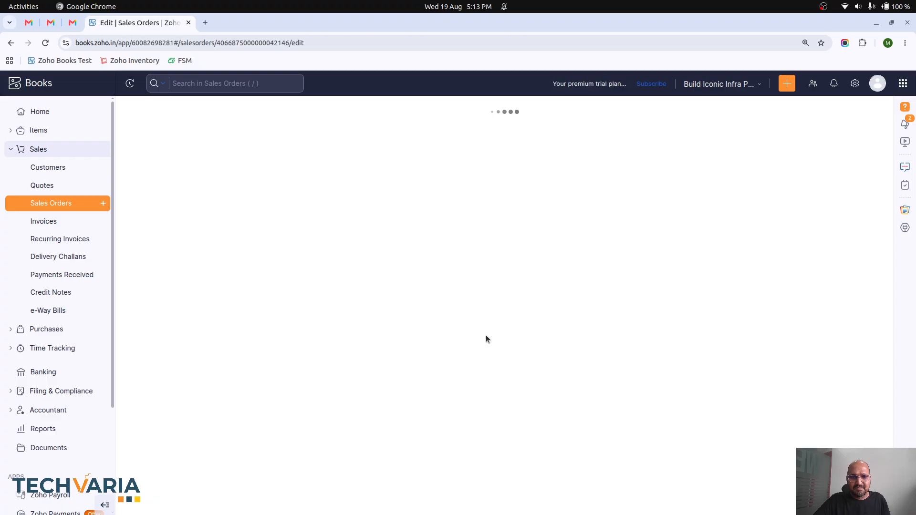
{"action": "scroll", "coordinate": [486, 335], "scroll_direction": "down", "scroll_amount": 8}
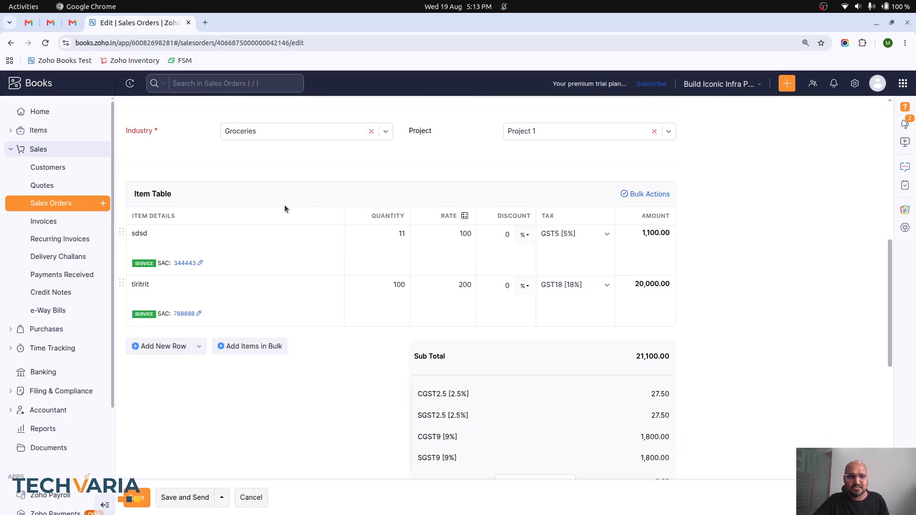
Start a new sales order for the customer Business 1 and set its Project tag to Project 2.
{"action": "left_click", "coordinate": [103, 204]}
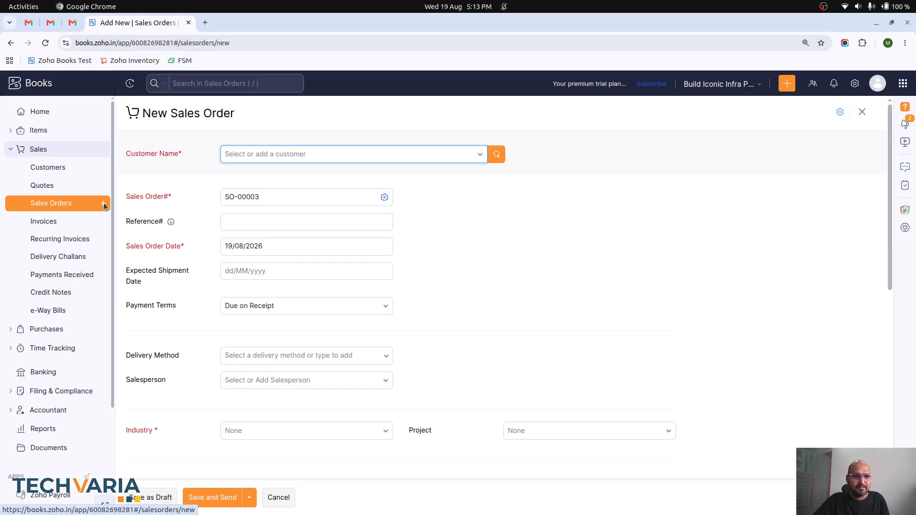
{"action": "left_click", "coordinate": [262, 156]}
{"action": "left_click", "coordinate": [258, 202]}
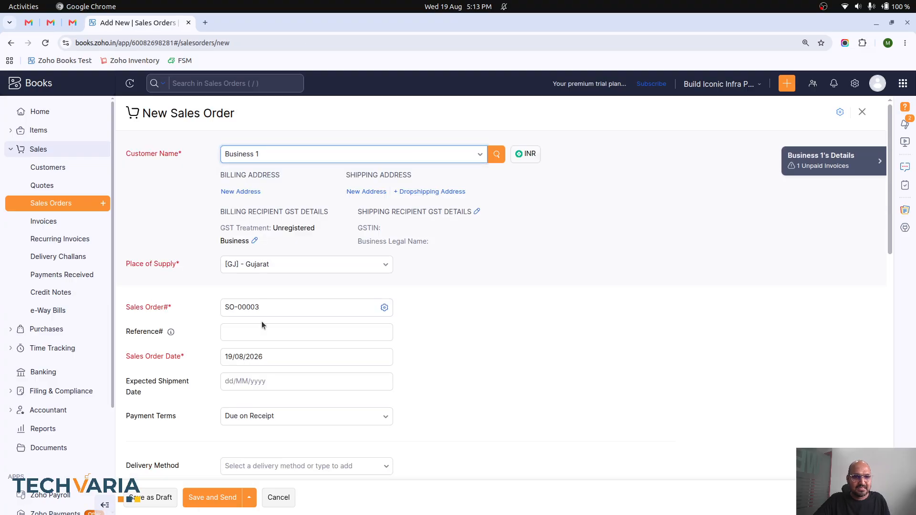
{"action": "scroll", "coordinate": [261, 325], "scroll_direction": "down", "scroll_amount": 5}
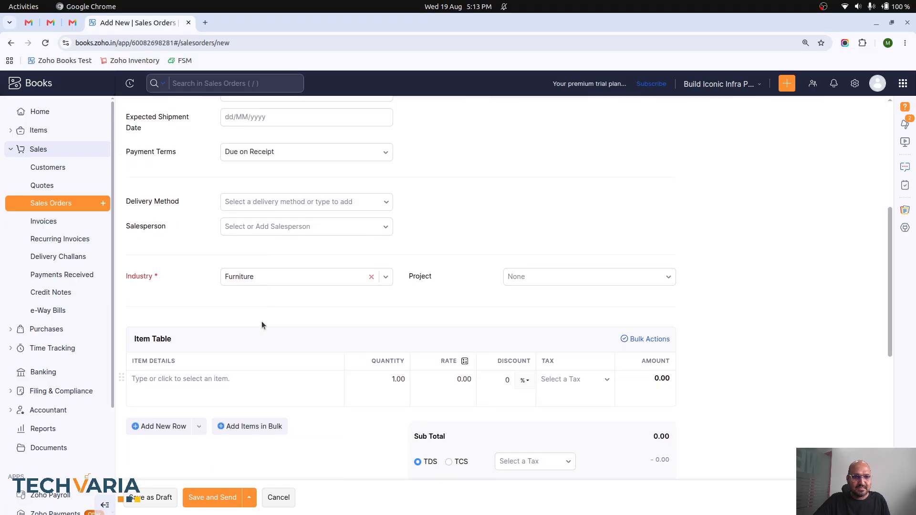
{"action": "left_click", "coordinate": [356, 279]}
{"action": "left_click", "coordinate": [355, 279]}
{"action": "left_click", "coordinate": [549, 277]}
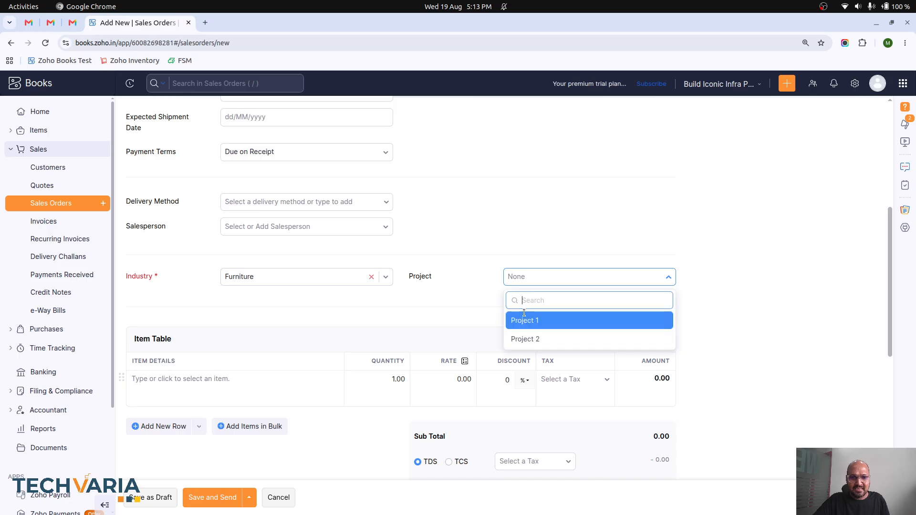
{"action": "left_click", "coordinate": [562, 338]}
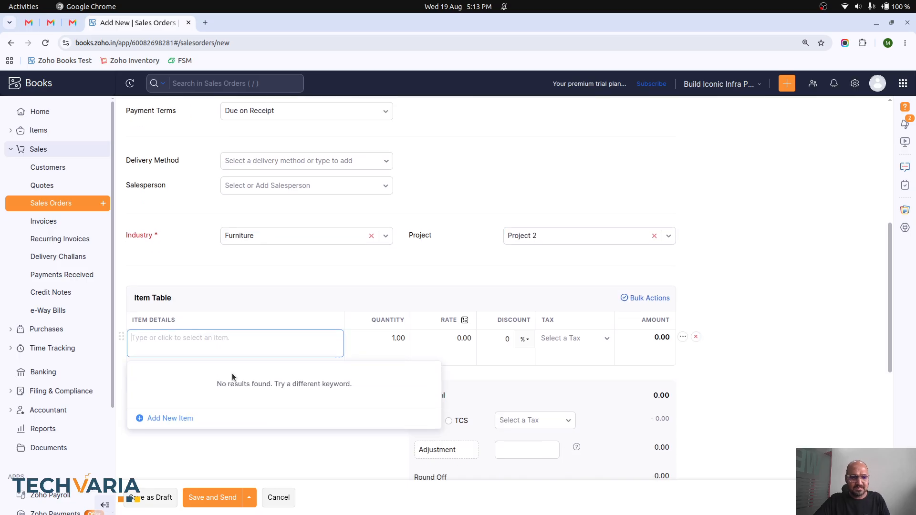
Add item 334343 with quantity 30, rate 3999 and SAC 777888 to the sales order.
{"action": "type", "text": "334343"}
{"action": "left_click", "coordinate": [382, 339]}
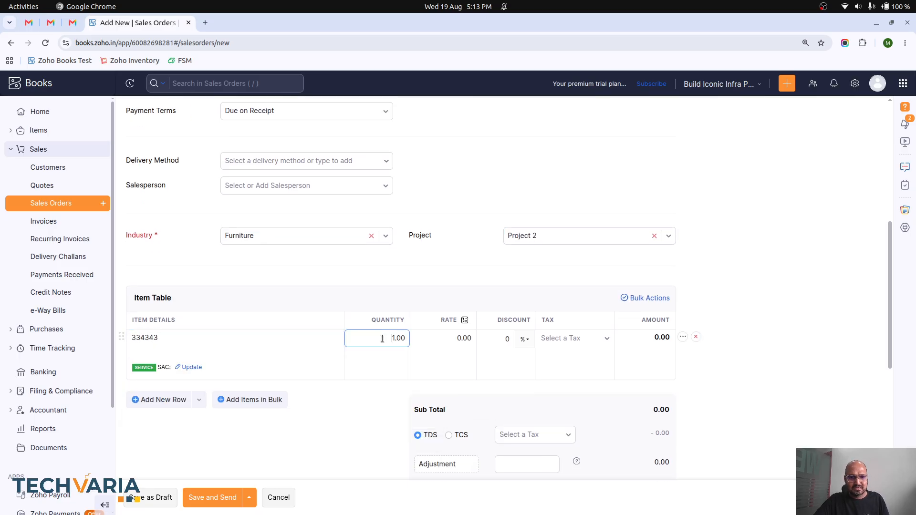
{"action": "key", "text": "Tab"}
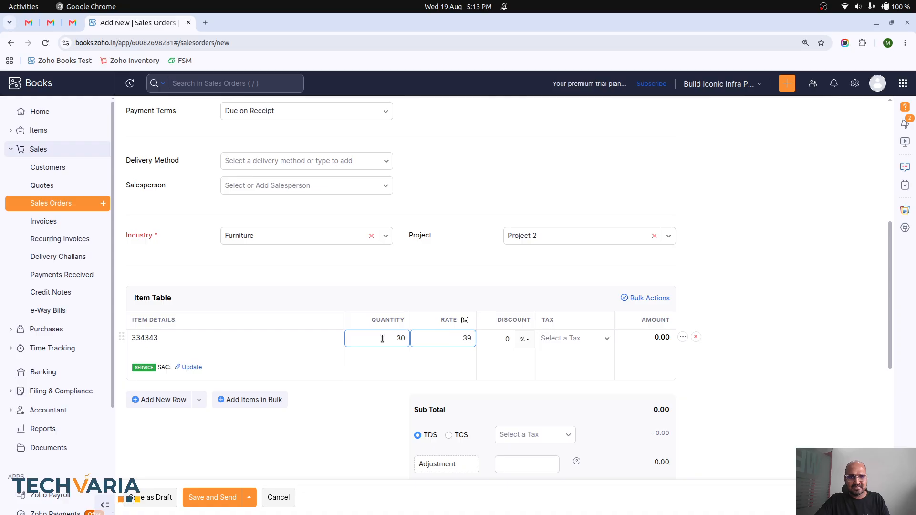
{"action": "left_click", "coordinate": [189, 368]}
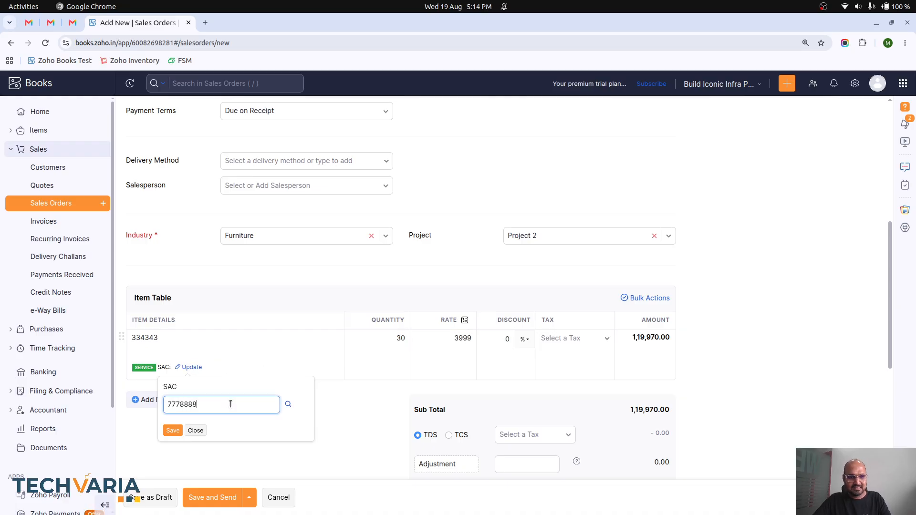
{"action": "left_click", "coordinate": [173, 431]}
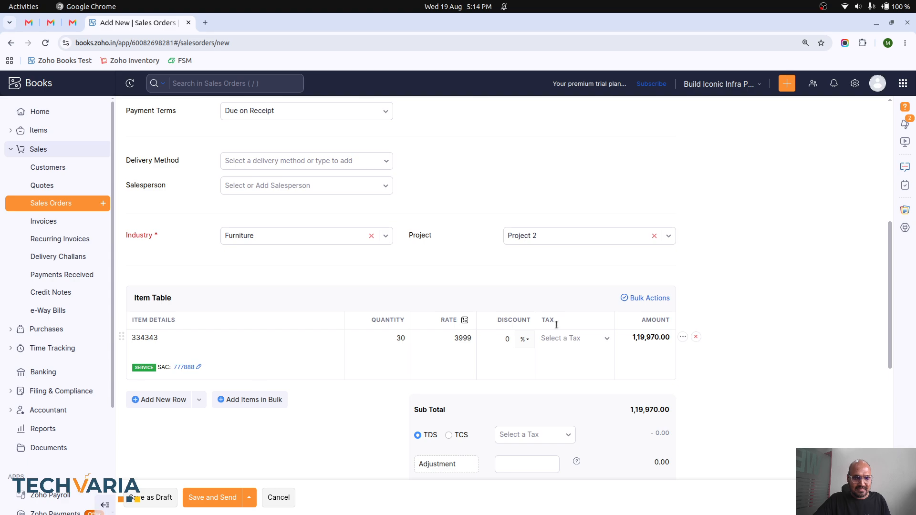
Set the item's tax to GST12 [12%] and save the sales order, skipping the email to the customer.
{"action": "left_click", "coordinate": [582, 352]}
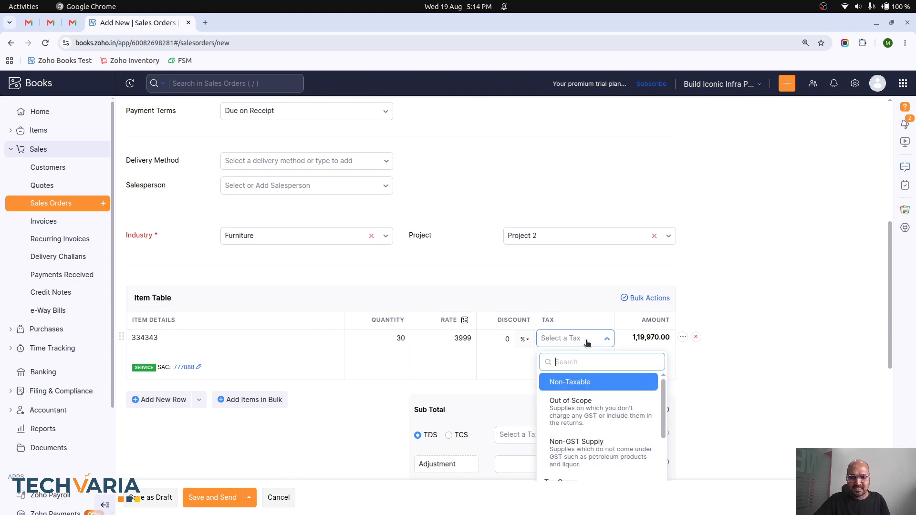
{"action": "scroll", "coordinate": [577, 411], "scroll_direction": "down", "scroll_amount": 3}
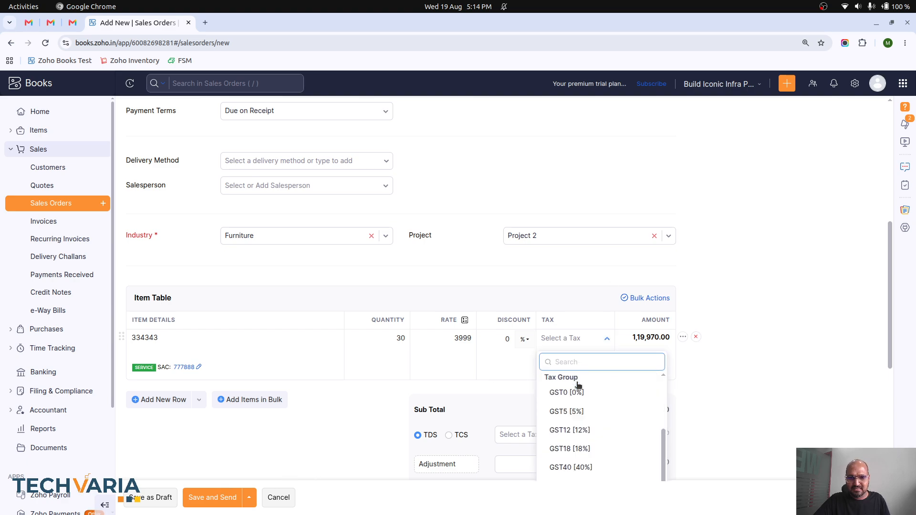
{"action": "left_click", "coordinate": [578, 429]}
{"action": "left_click", "coordinate": [217, 499]}
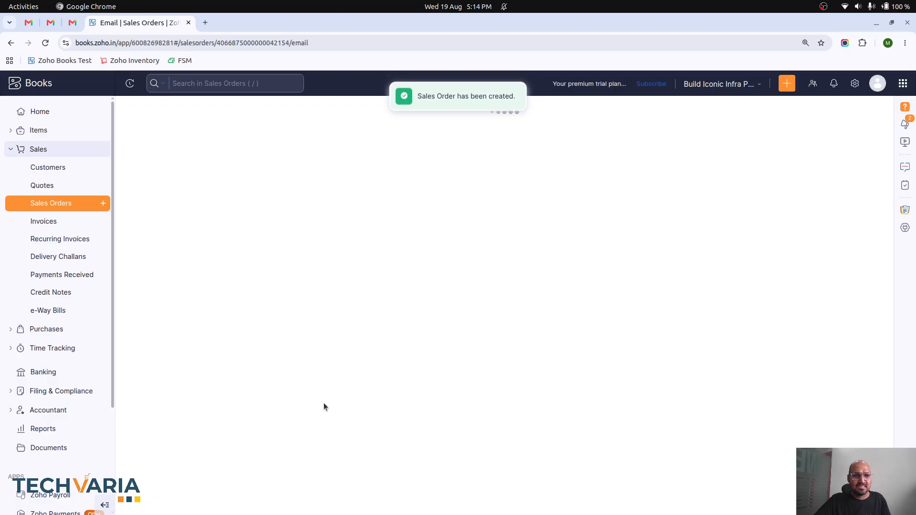
{"action": "left_click", "coordinate": [175, 498]}
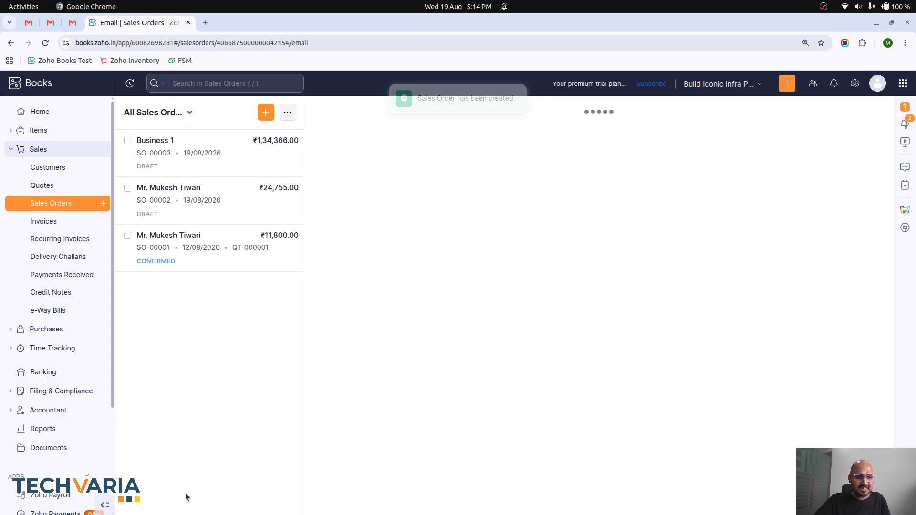
Open the Sales Summary report and check which additional filter fields and date ranges it offers.
{"action": "left_click", "coordinate": [41, 110]}
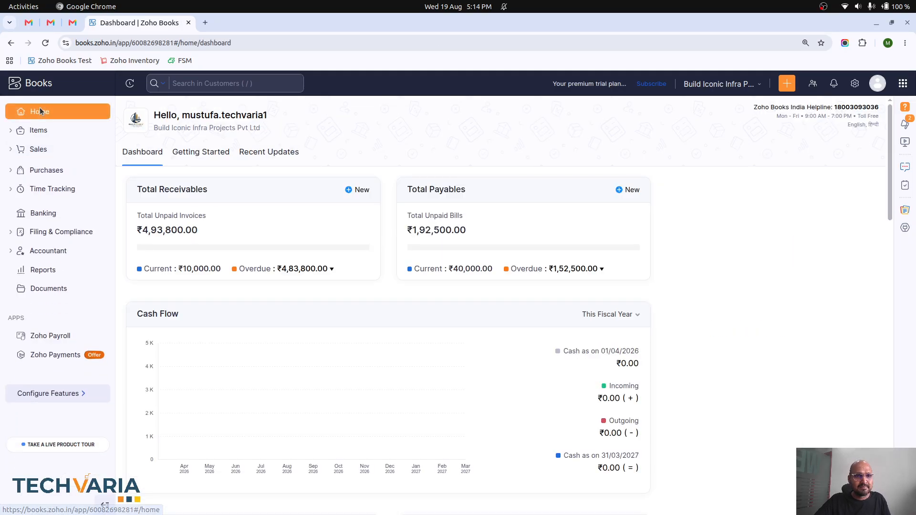
{"action": "left_click", "coordinate": [49, 268]}
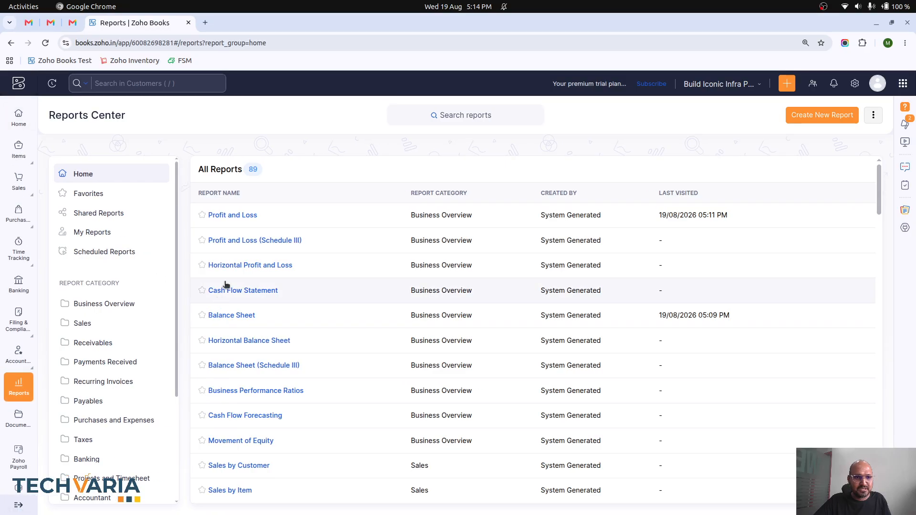
{"action": "left_click", "coordinate": [121, 325]}
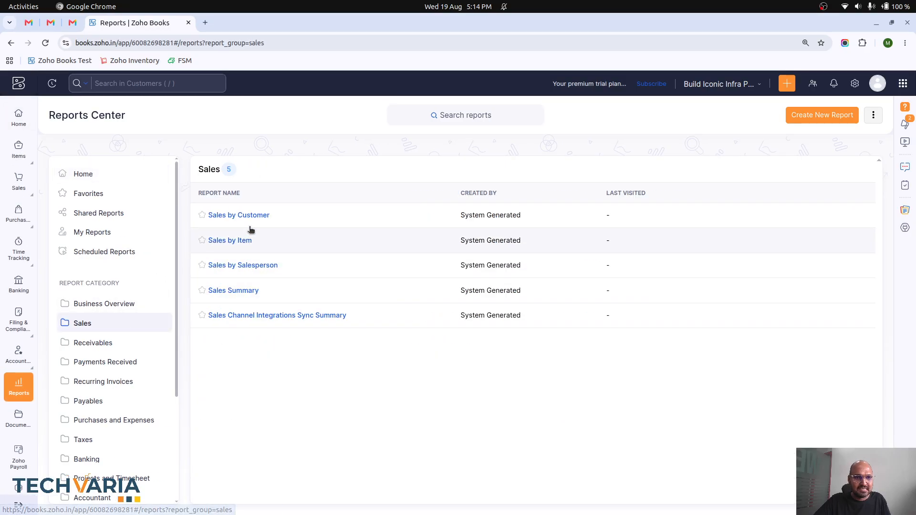
{"action": "left_click", "coordinate": [248, 291]}
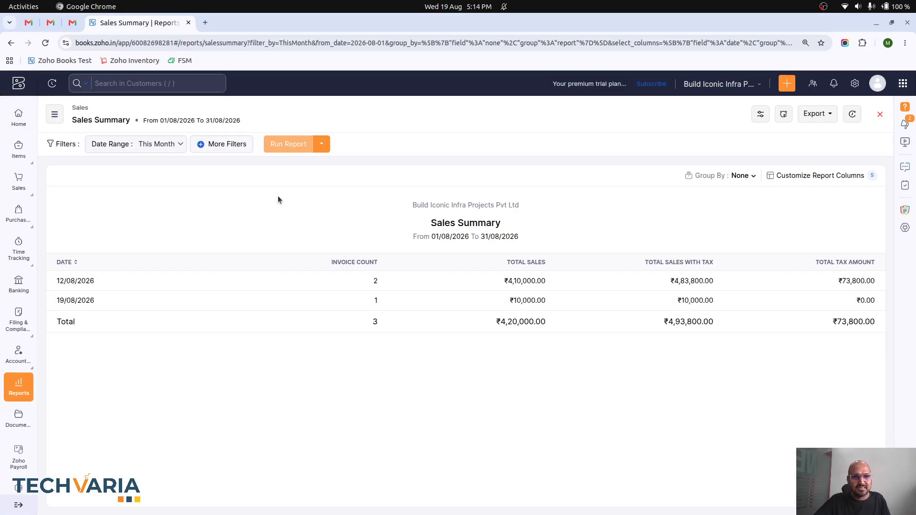
{"action": "left_click", "coordinate": [239, 142]}
{"action": "left_click", "coordinate": [161, 182]}
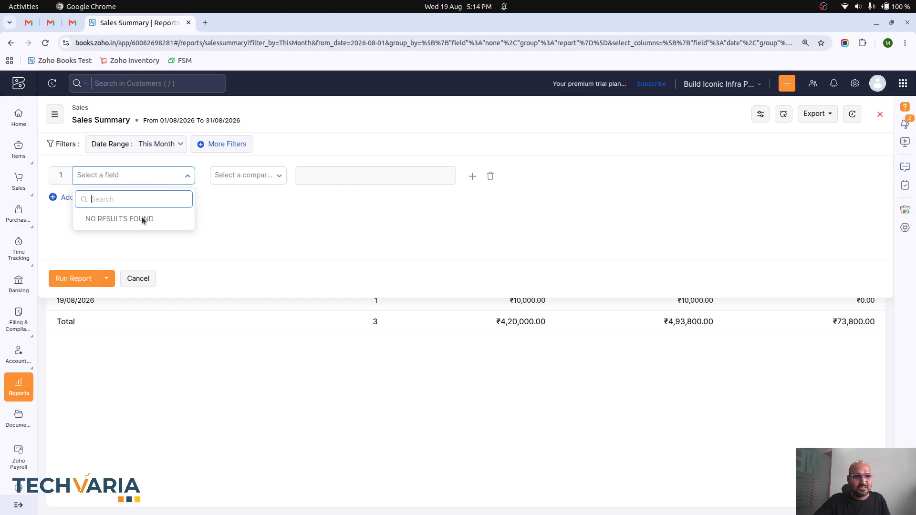
{"action": "left_click", "coordinate": [171, 147]}
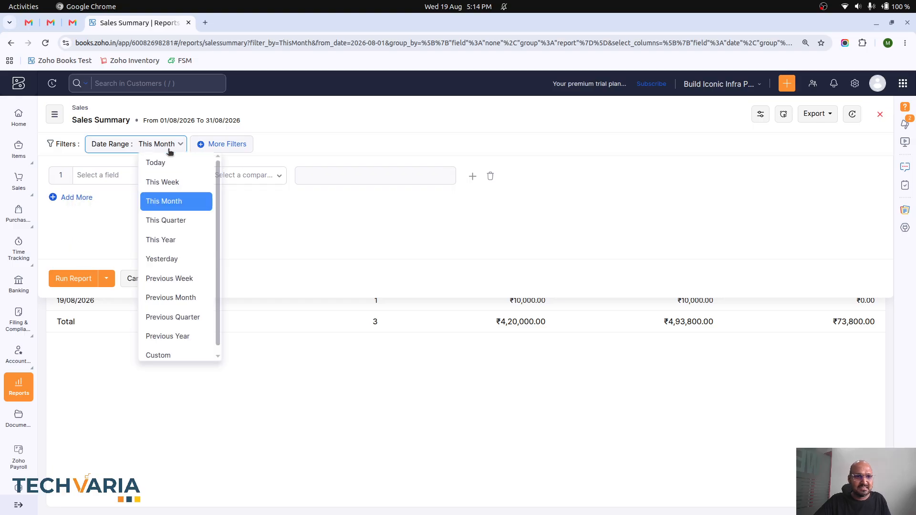
{"action": "left_click", "coordinate": [169, 150]}
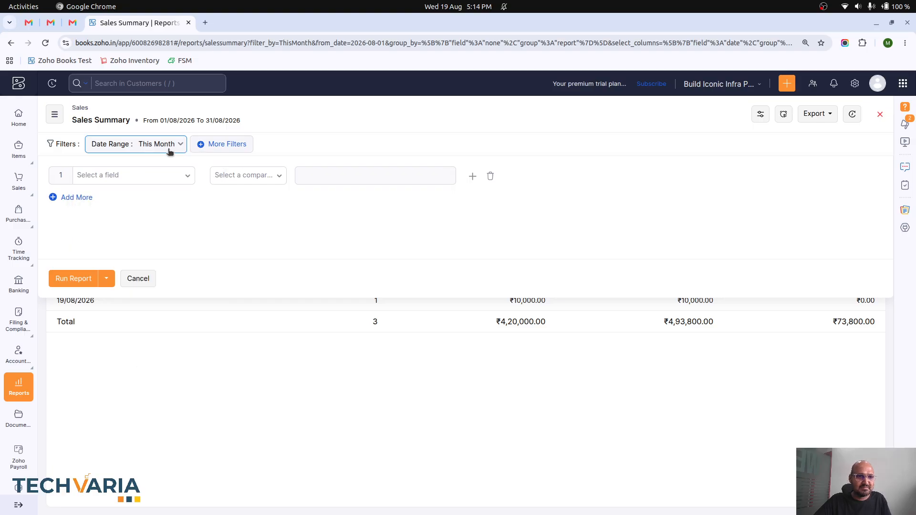
Switch to the Sales by Customer report, examine its additional filter fields, and close the report.
{"action": "left_click", "coordinate": [56, 113]}
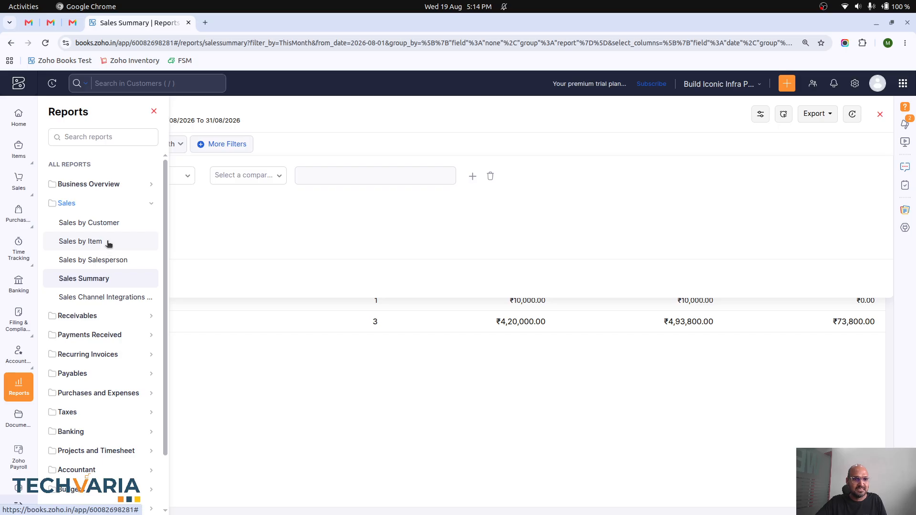
{"action": "left_click", "coordinate": [106, 223]}
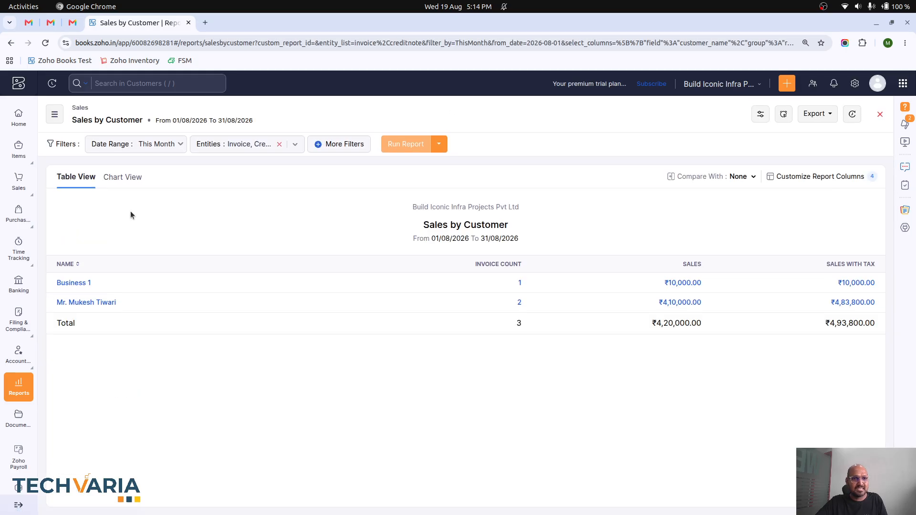
{"action": "left_click", "coordinate": [337, 145]}
{"action": "left_click", "coordinate": [181, 181]}
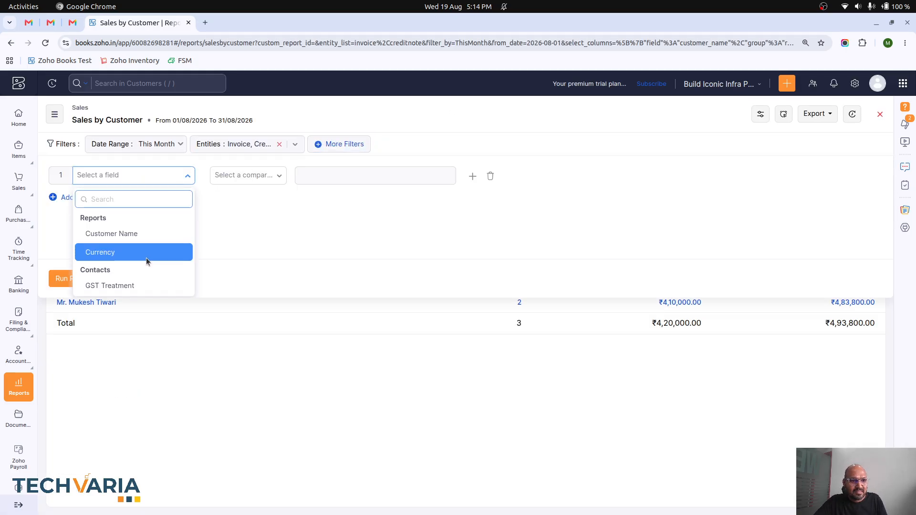
{"action": "left_click", "coordinate": [234, 234]}
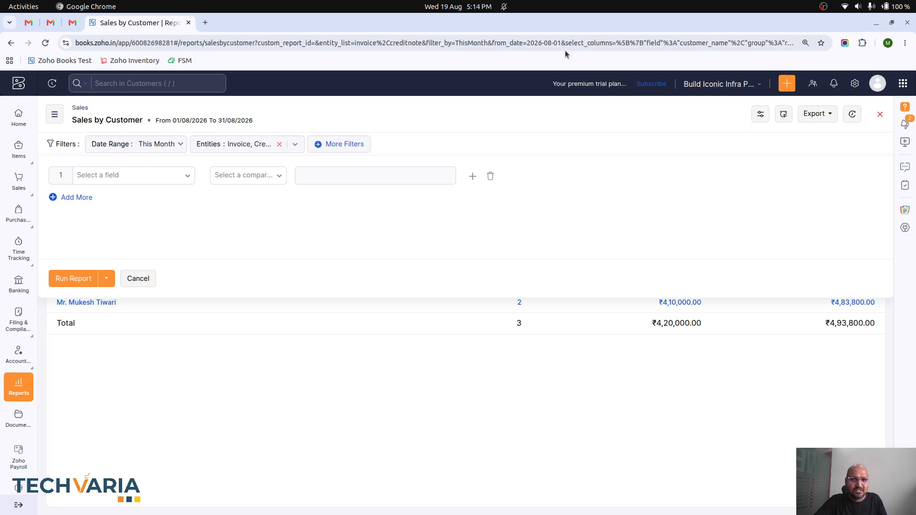
{"action": "left_click", "coordinate": [880, 114]}
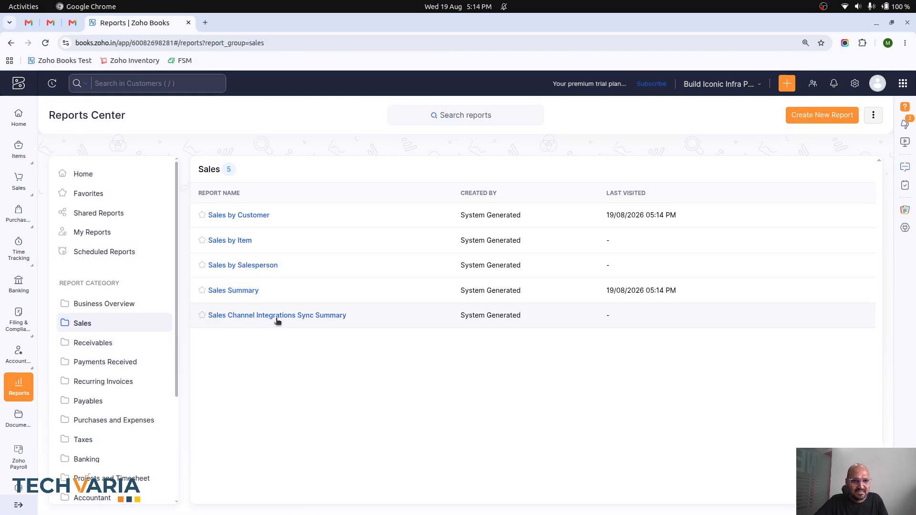
Open the Sales Channel Integrations Sync Summary report, examine its additional filter fields, and close the report.
{"action": "left_click", "coordinate": [301, 315]}
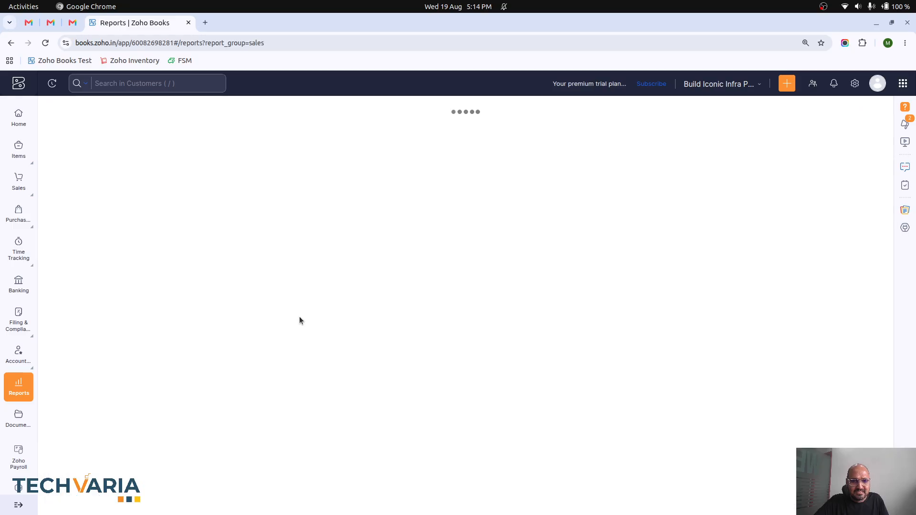
{"action": "left_click", "coordinate": [222, 144]}
{"action": "left_click", "coordinate": [170, 177]}
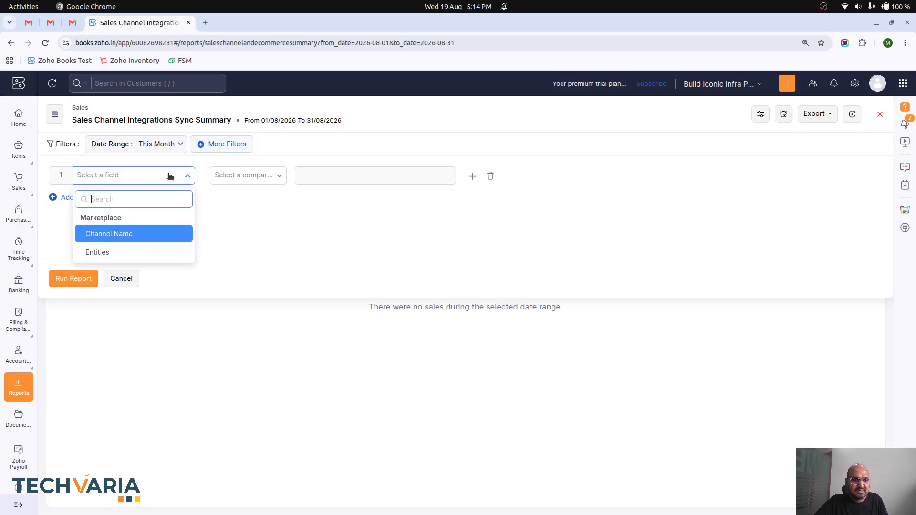
{"action": "left_click", "coordinate": [122, 279]}
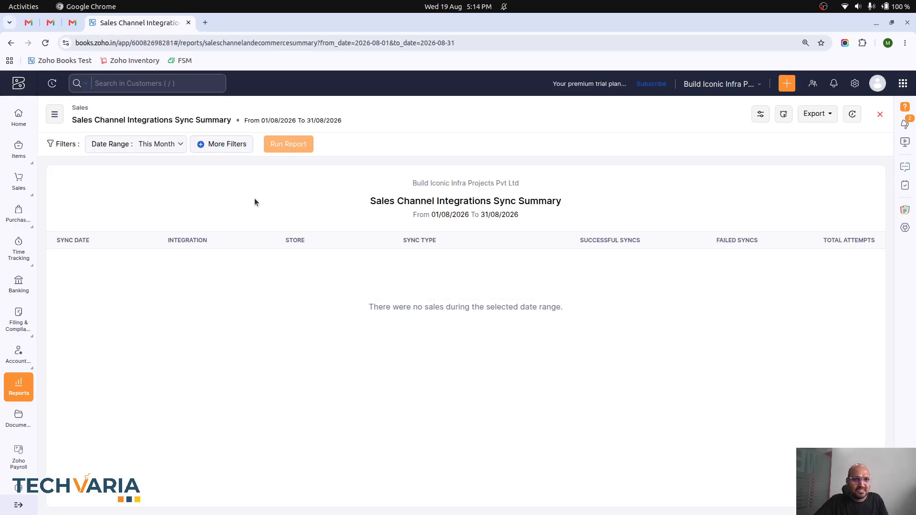
{"action": "left_click", "coordinate": [880, 114]}
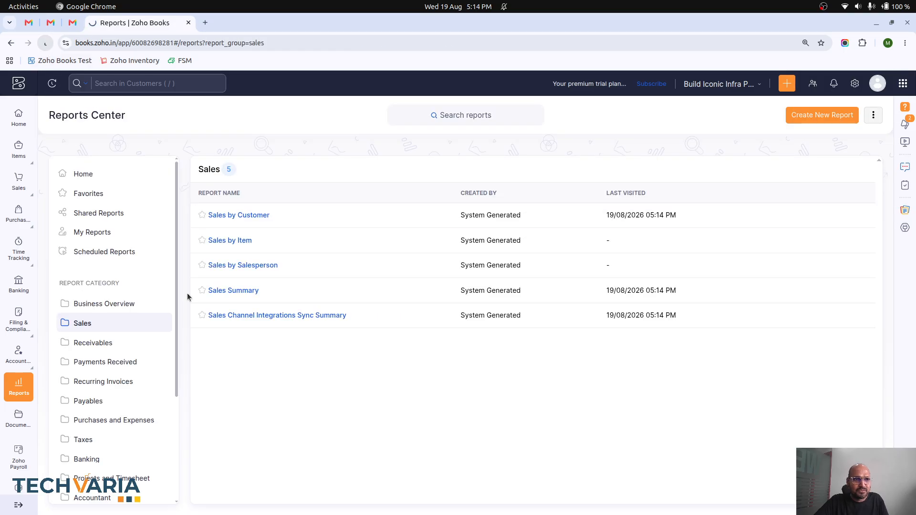
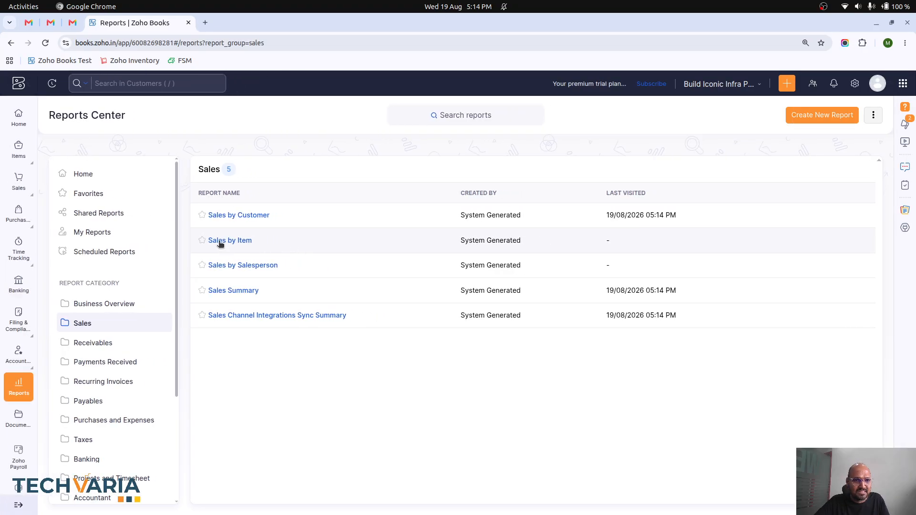
Browse the report categories, viewing the Activity reports and the custom reports under My Reports.
{"action": "scroll", "coordinate": [141, 346], "scroll_direction": "down", "scroll_amount": 1}
{"action": "scroll", "coordinate": [142, 346], "scroll_direction": "down", "scroll_amount": 3}
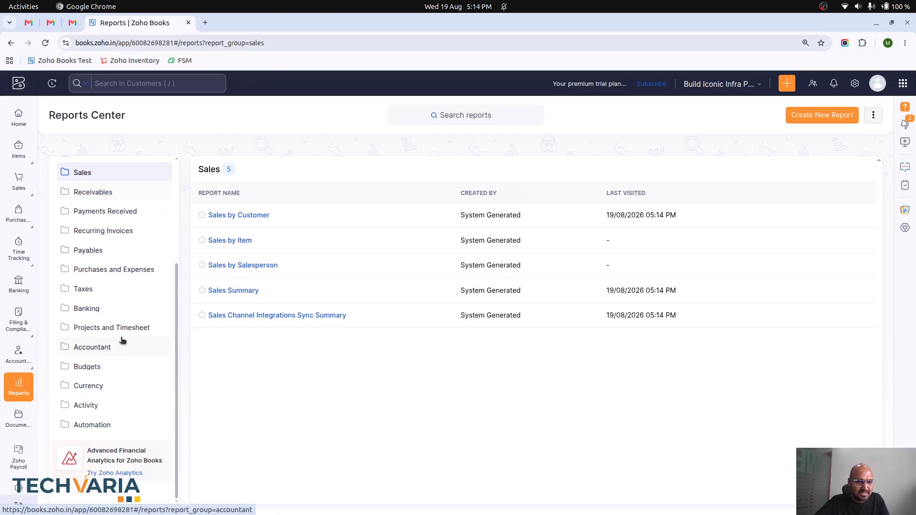
{"action": "left_click", "coordinate": [106, 411]}
{"action": "scroll", "coordinate": [143, 281], "scroll_direction": "up", "scroll_amount": 4}
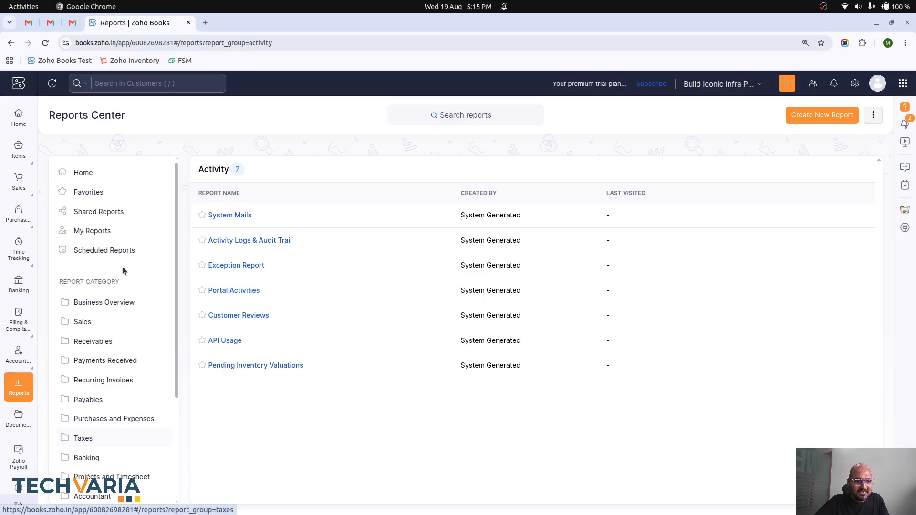
{"action": "left_click", "coordinate": [112, 233]}
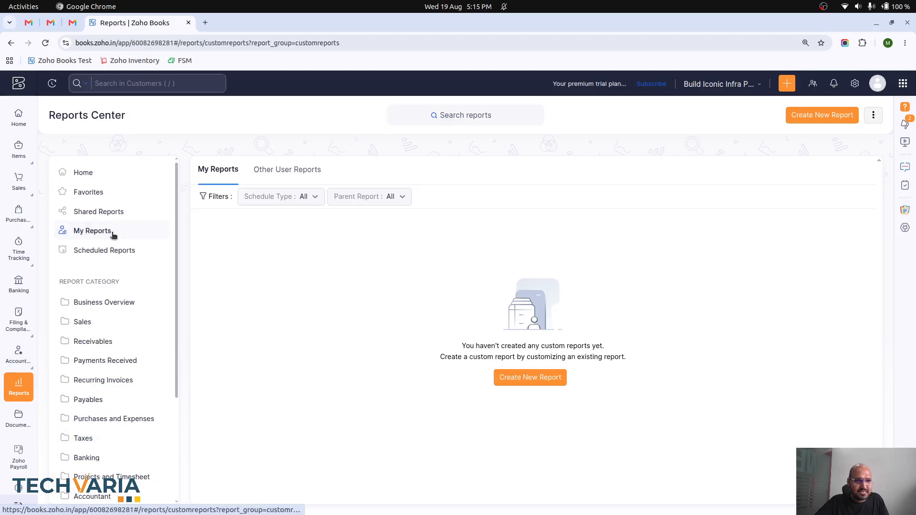
Open the Business Performance Ratios report from the Business Overview category and check its date range options.
{"action": "left_click", "coordinate": [110, 302]}
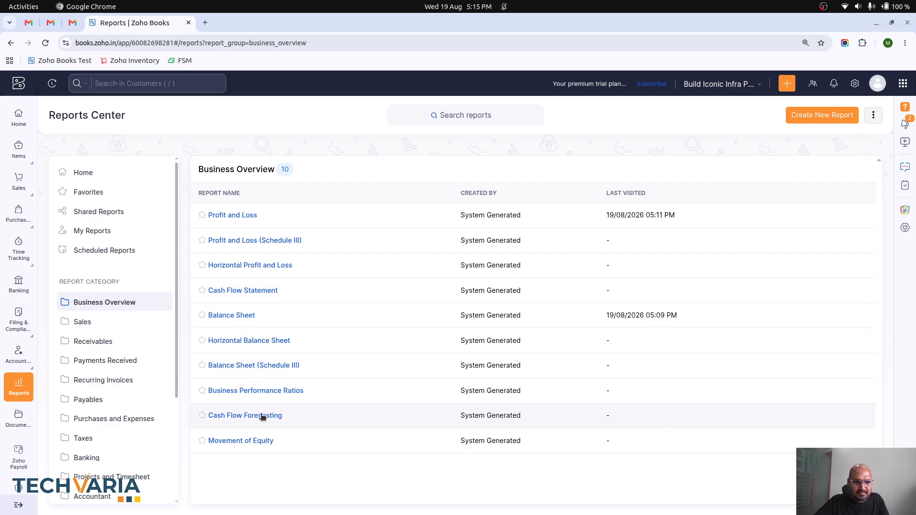
{"action": "left_click", "coordinate": [265, 392]}
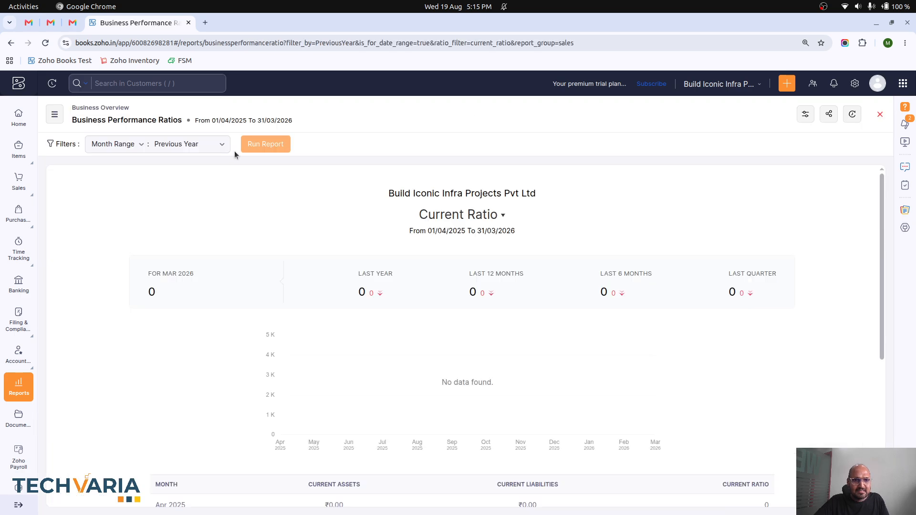
{"action": "left_click", "coordinate": [210, 144]}
{"action": "left_click", "coordinate": [210, 145]}
Browse the report categories and open the Sales by Customer report from the Sales category.
{"action": "left_click", "coordinate": [55, 114]}
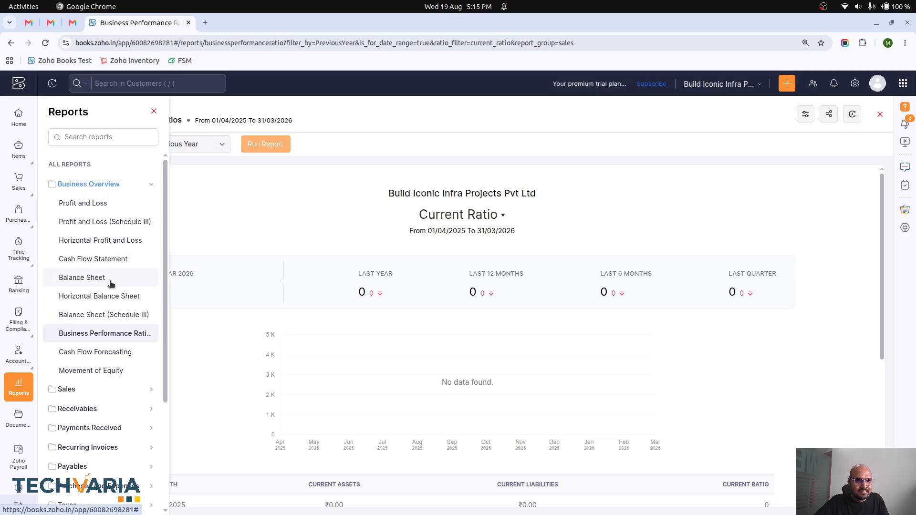
{"action": "scroll", "coordinate": [124, 303], "scroll_direction": "down", "scroll_amount": 4}
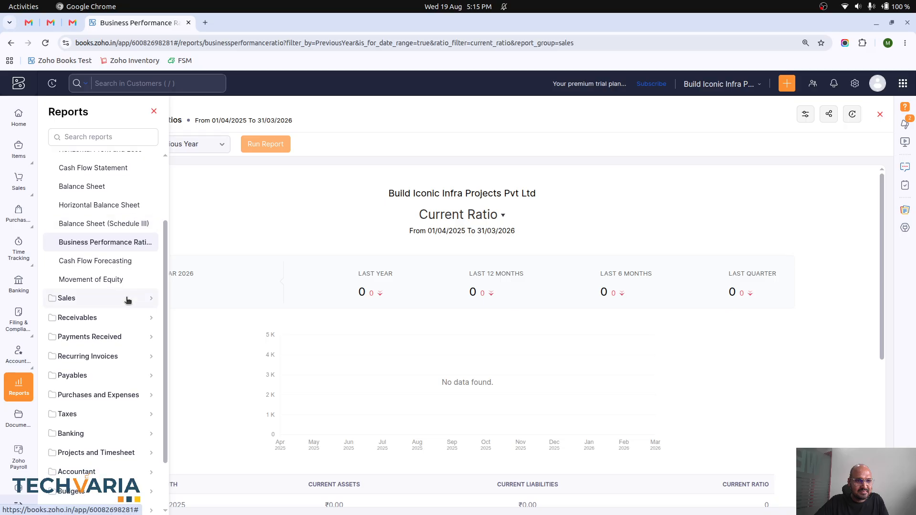
{"action": "scroll", "coordinate": [115, 392], "scroll_direction": "down", "scroll_amount": 2}
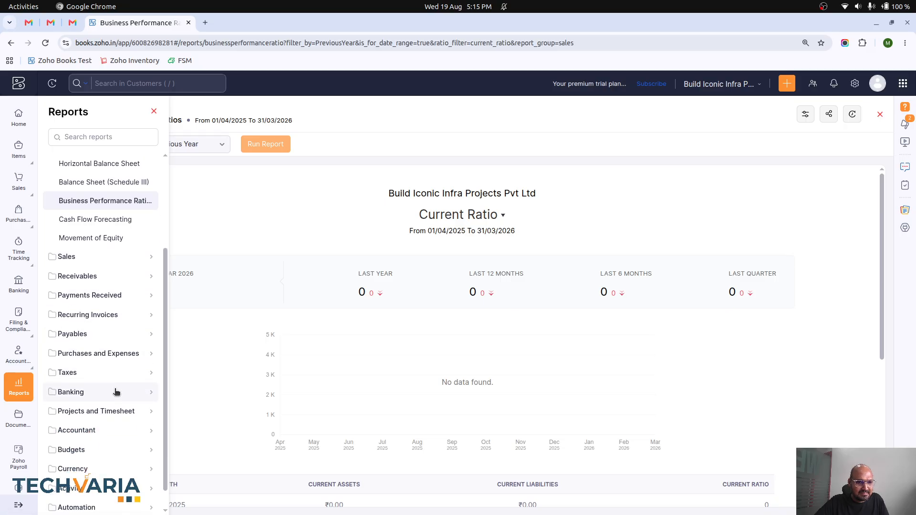
{"action": "left_click", "coordinate": [121, 354]}
{"action": "left_click", "coordinate": [122, 354]}
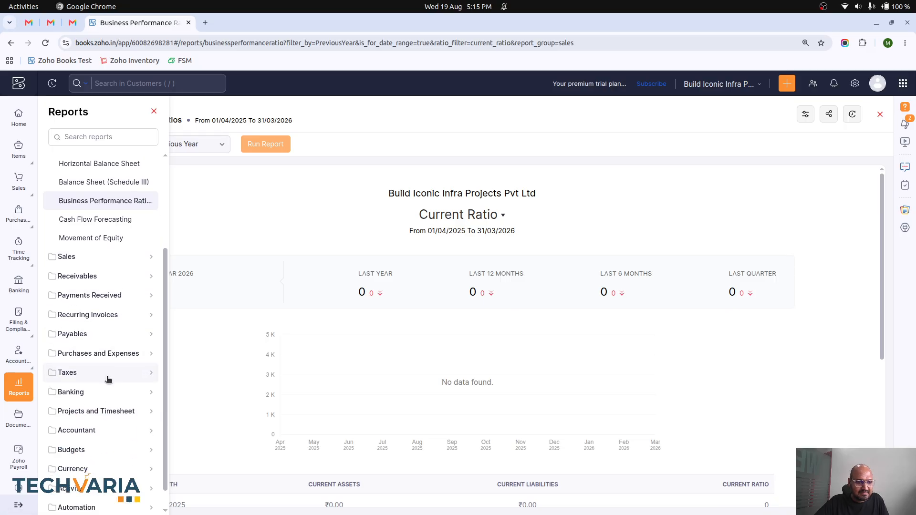
{"action": "scroll", "coordinate": [109, 413], "scroll_direction": "down", "scroll_amount": 1}
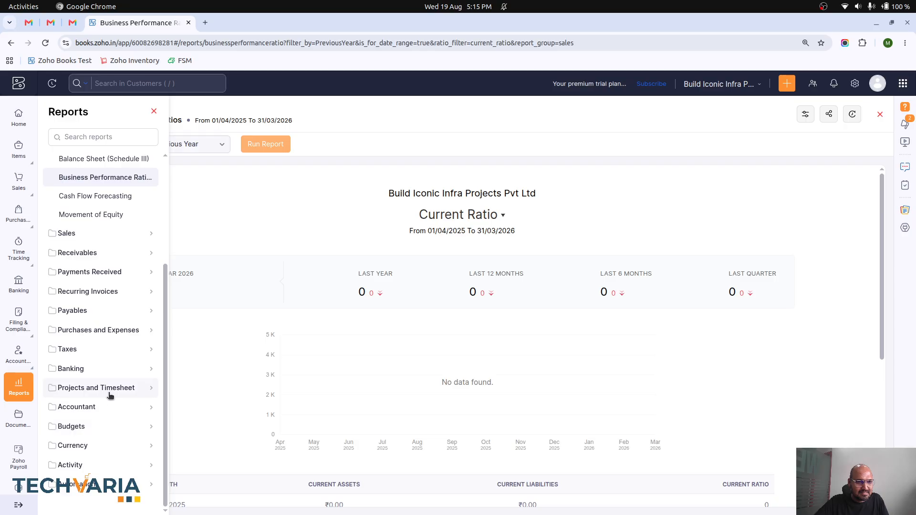
{"action": "left_click", "coordinate": [97, 237]}
{"action": "left_click", "coordinate": [96, 257]}
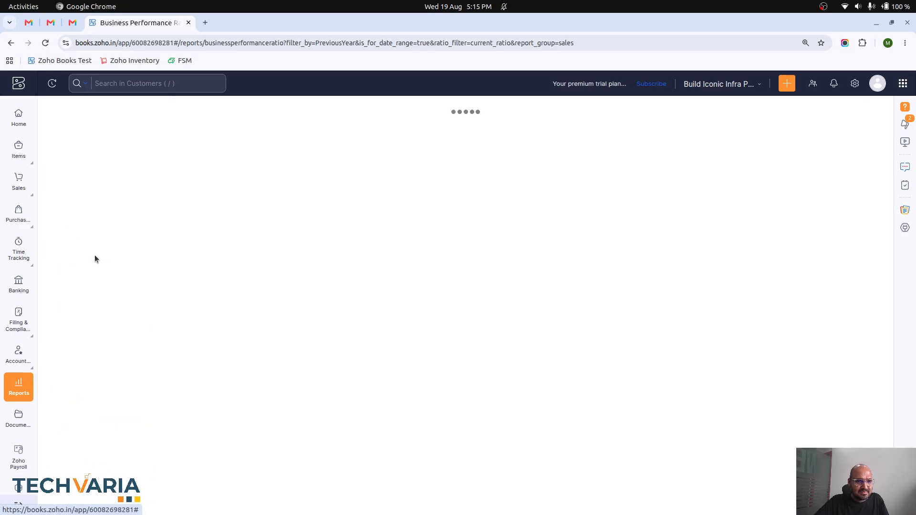
Check which additional filter fields the Sales by Customer report offers.
{"action": "left_click", "coordinate": [319, 146]}
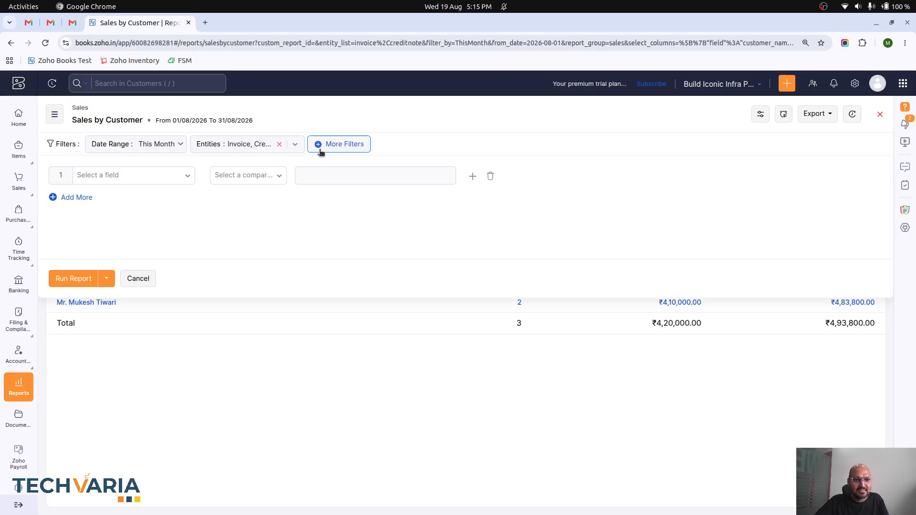
{"action": "left_click", "coordinate": [162, 179]}
{"action": "left_click", "coordinate": [231, 220]}
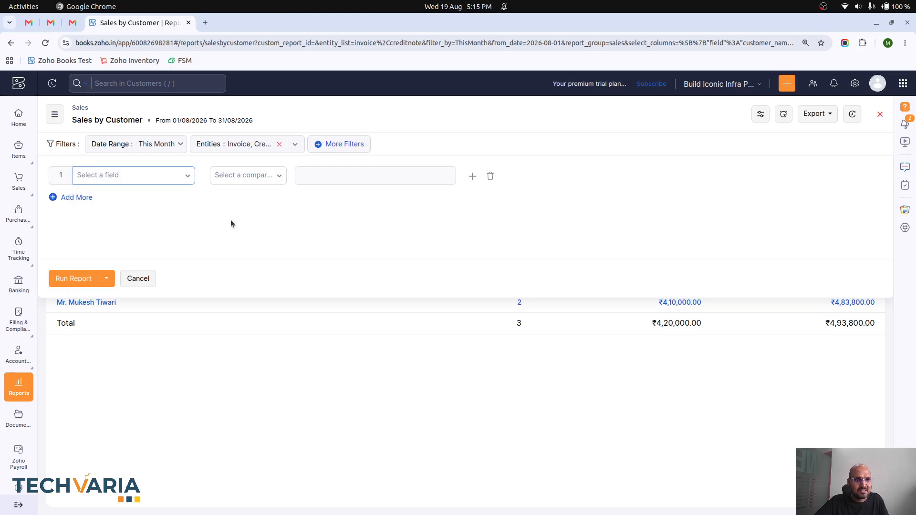
{"action": "left_click", "coordinate": [162, 178]}
{"action": "left_click", "coordinate": [162, 177]}
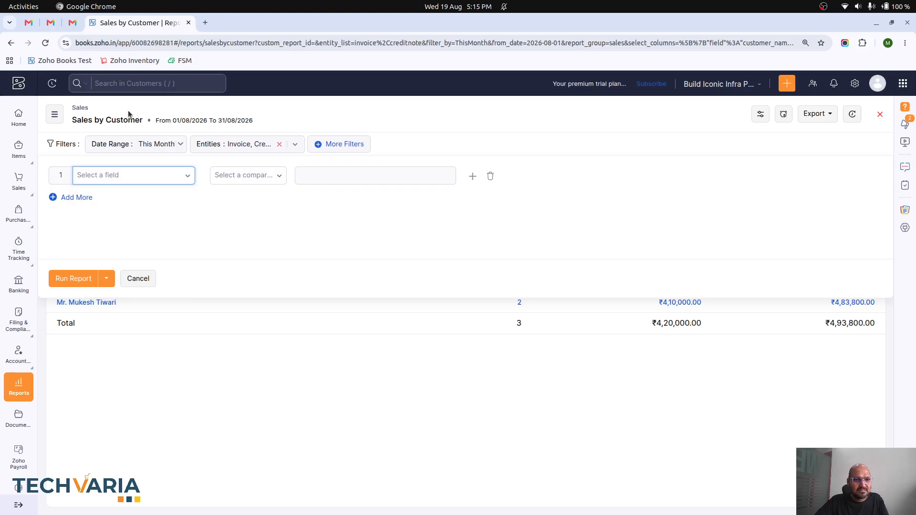
Switch to the Sales Summary report and choose This Year as its date range.
{"action": "left_click", "coordinate": [55, 114]}
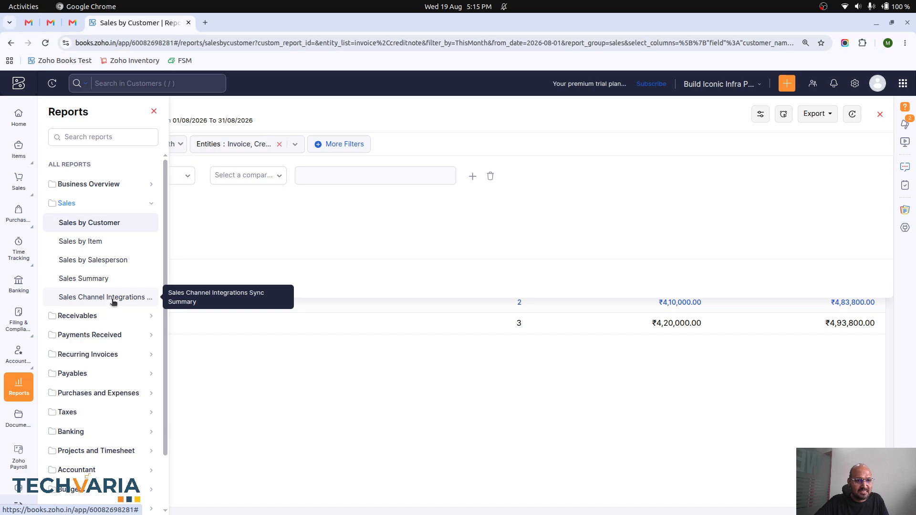
{"action": "left_click", "coordinate": [96, 280]}
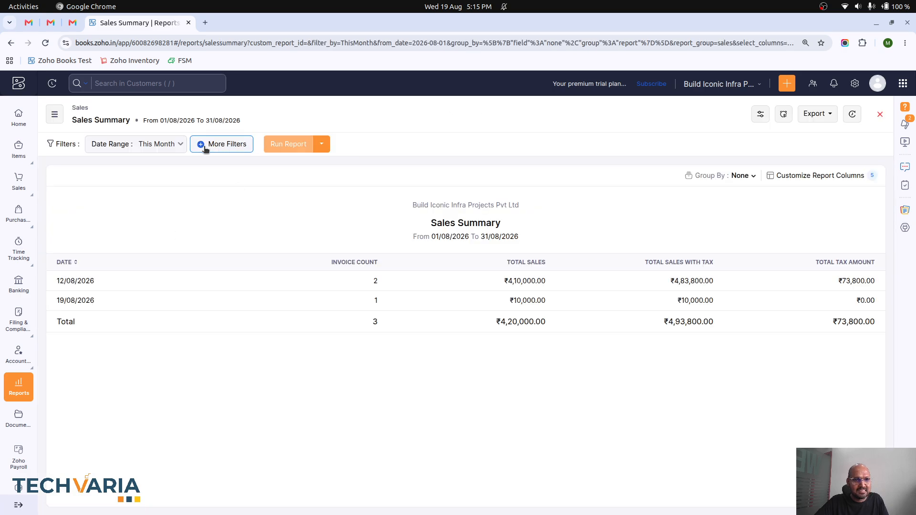
{"action": "left_click", "coordinate": [170, 144]}
{"action": "left_click", "coordinate": [179, 239]}
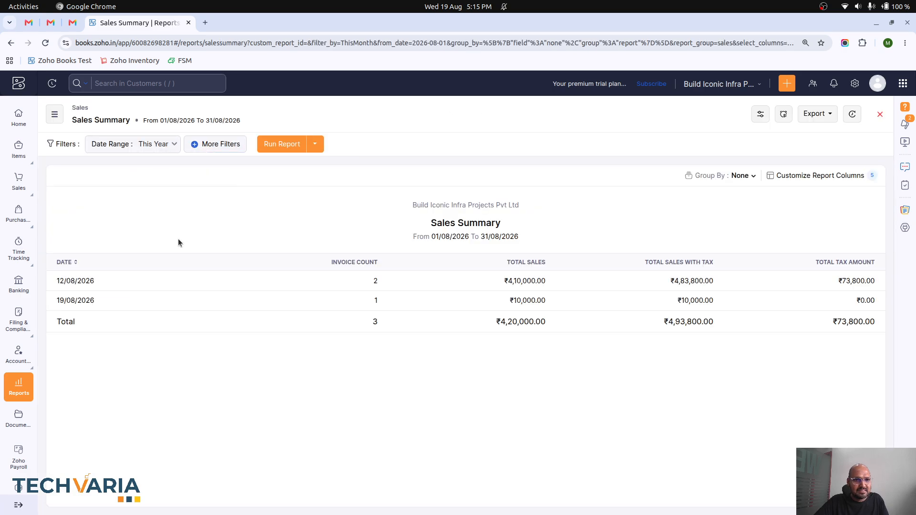
Examine the Sales Summary report's additional filter fields and available columns, cancelling both without applying changes.
{"action": "left_click", "coordinate": [222, 146]}
{"action": "left_click", "coordinate": [167, 181]}
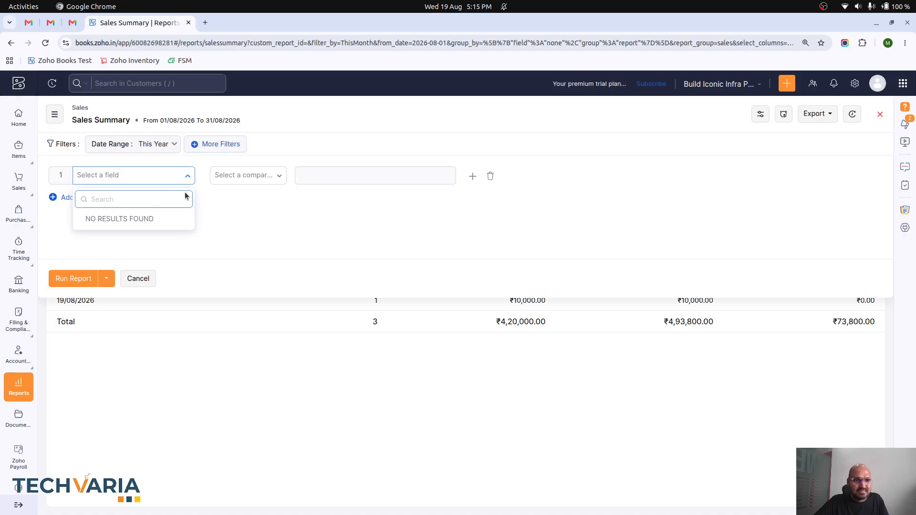
{"action": "left_click", "coordinate": [227, 177]}
{"action": "left_click", "coordinate": [227, 177]}
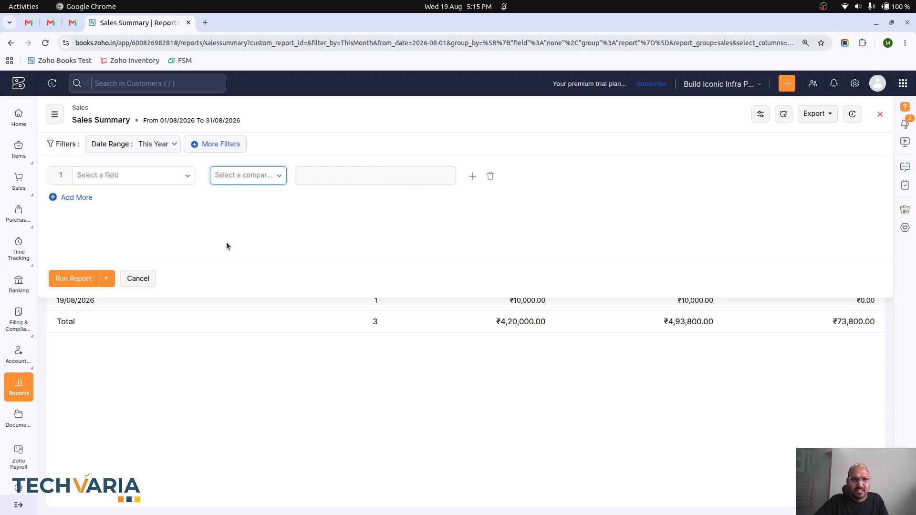
{"action": "left_click", "coordinate": [146, 276]}
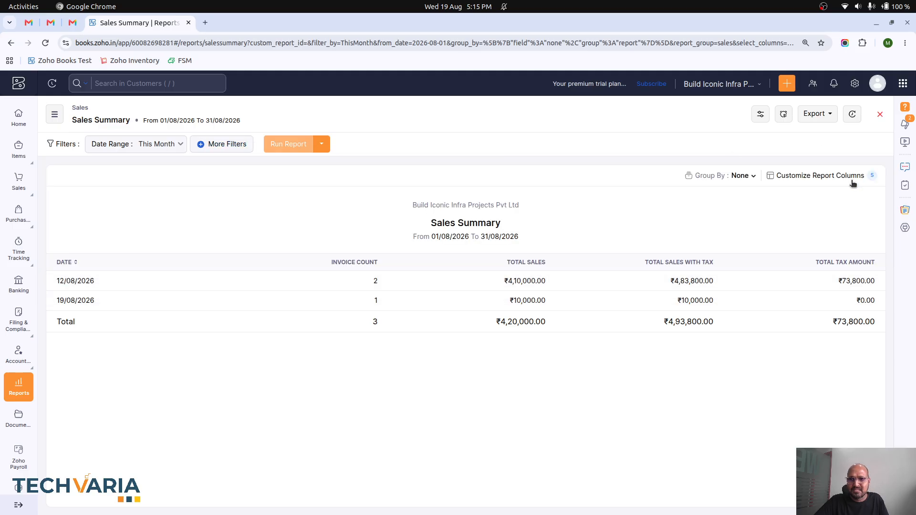
{"action": "left_click", "coordinate": [828, 177]}
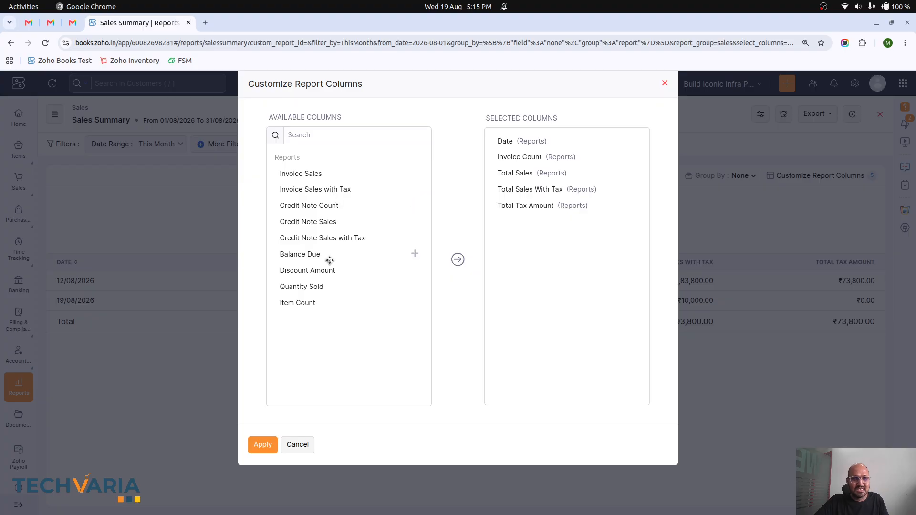
{"action": "left_click", "coordinate": [297, 444]}
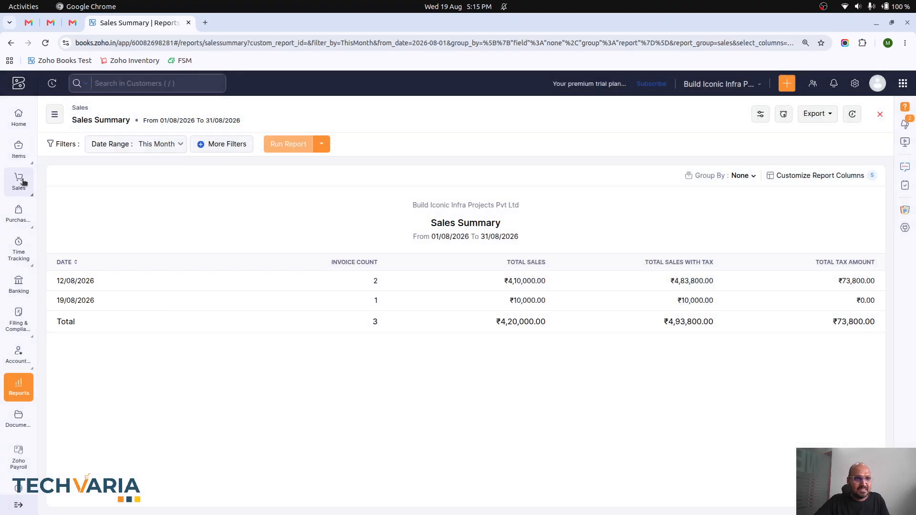
Open the sales orders list and mark the two draft sales orders as confirmed.
{"action": "mouse_move", "coordinate": [19, 181]}
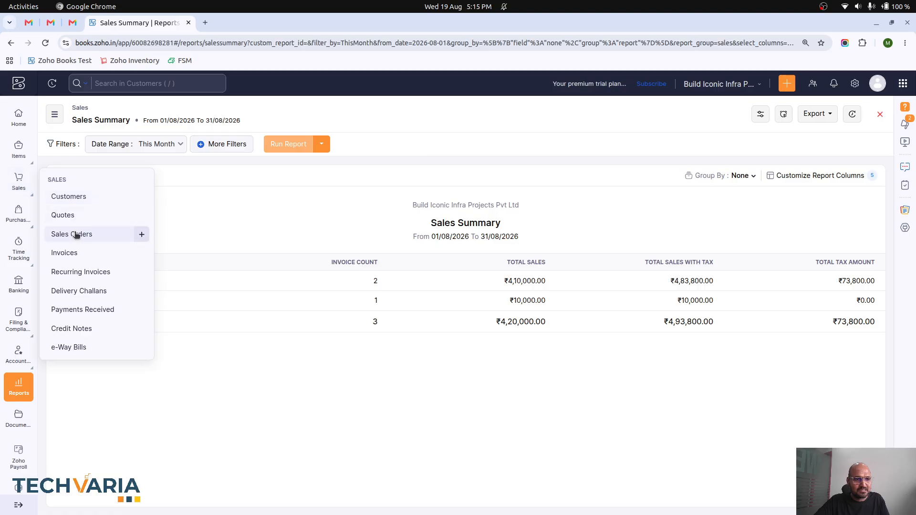
{"action": "left_click", "coordinate": [72, 233]}
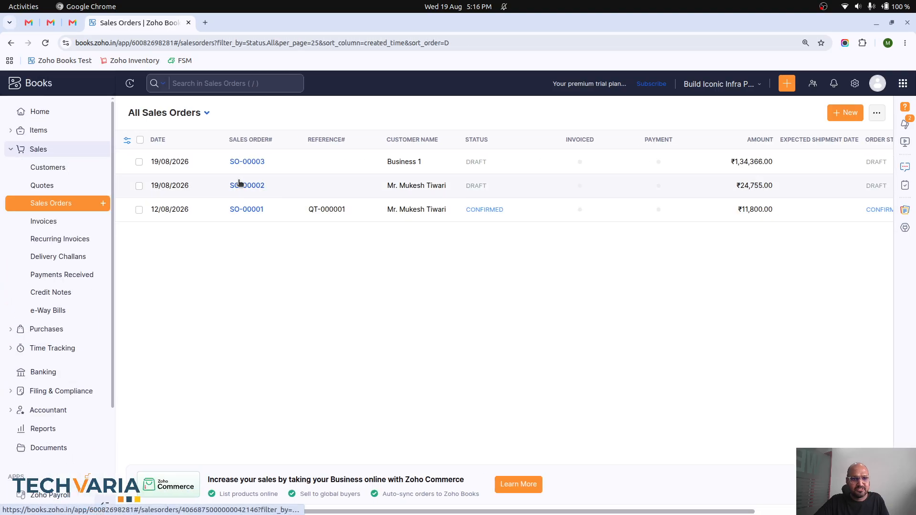
{"action": "left_click", "coordinate": [240, 186]}
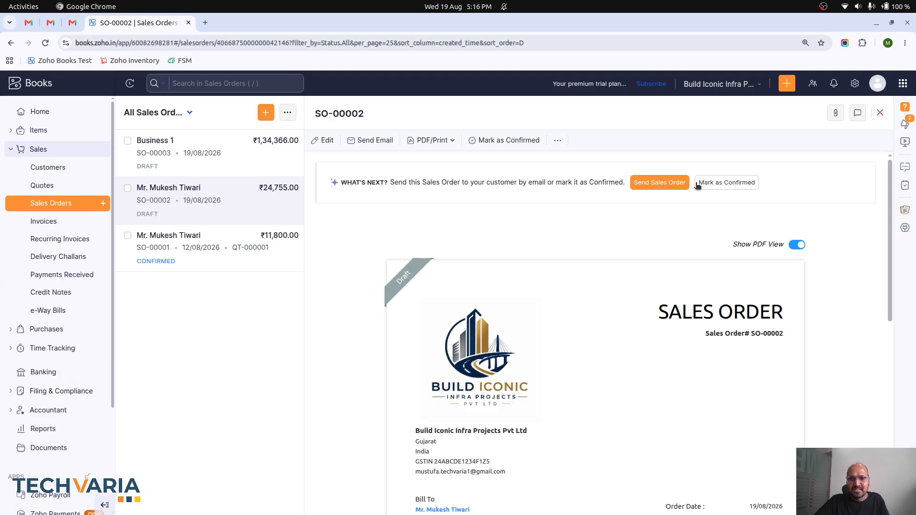
{"action": "left_click", "coordinate": [727, 183]}
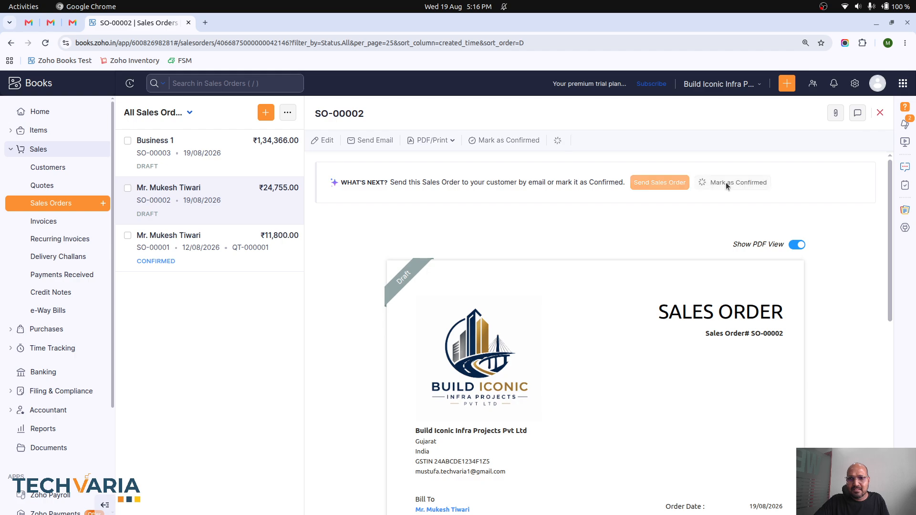
{"action": "left_click", "coordinate": [204, 150]}
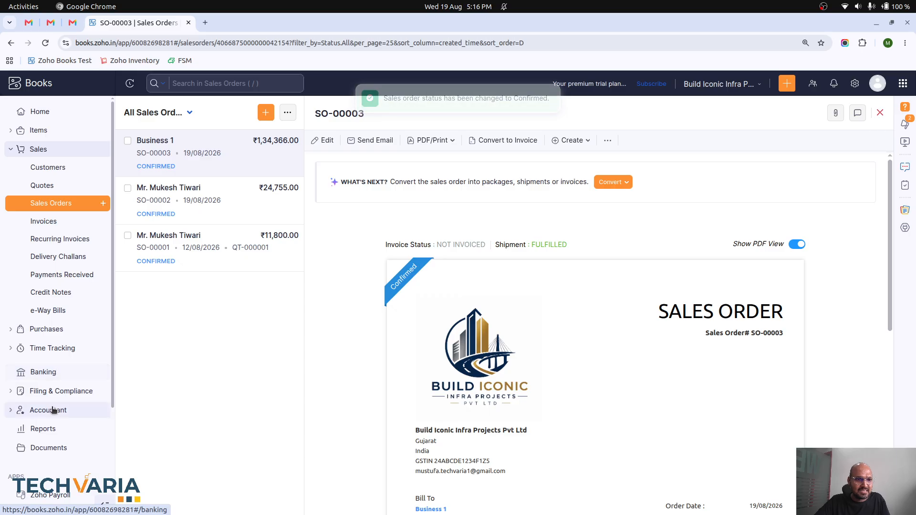
Reopen the Sales Summary report from the Sales report category and check its additional filter fields.
{"action": "left_click", "coordinate": [45, 429]}
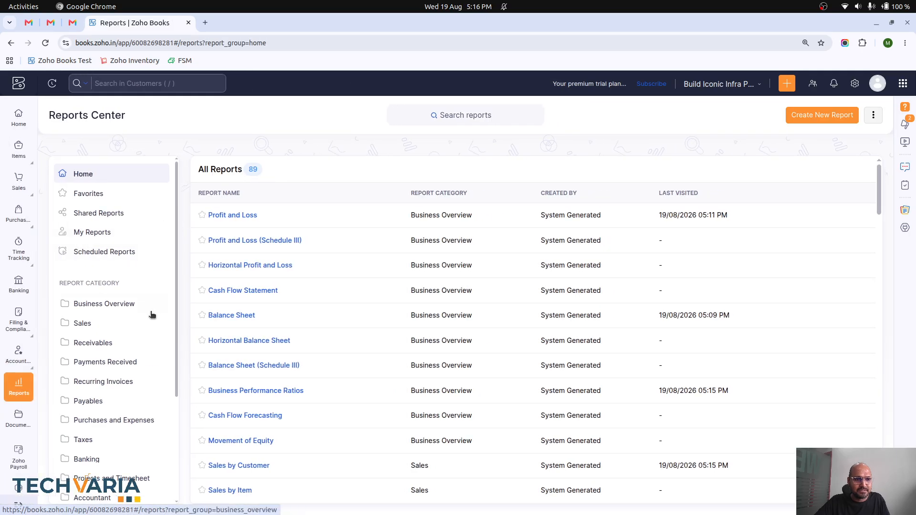
{"action": "left_click", "coordinate": [115, 323]}
{"action": "left_click", "coordinate": [233, 291]}
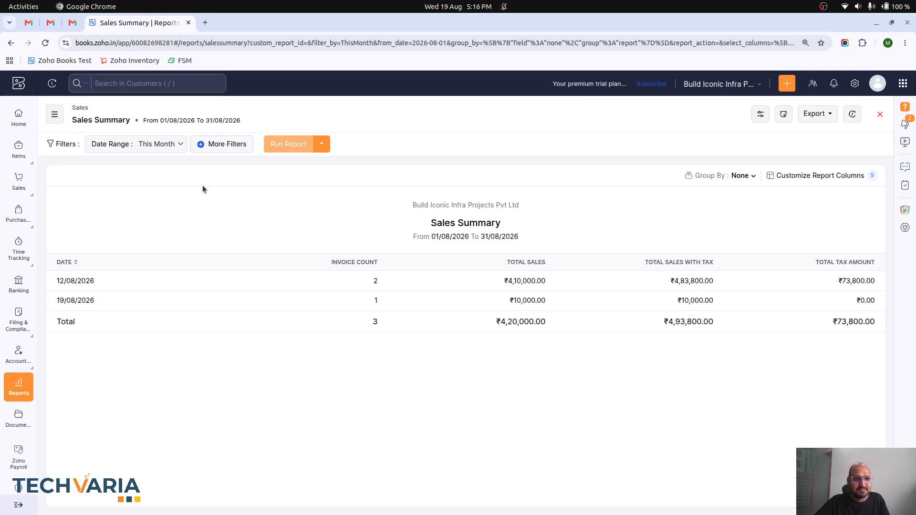
{"action": "left_click", "coordinate": [227, 145]}
{"action": "left_click", "coordinate": [149, 180]}
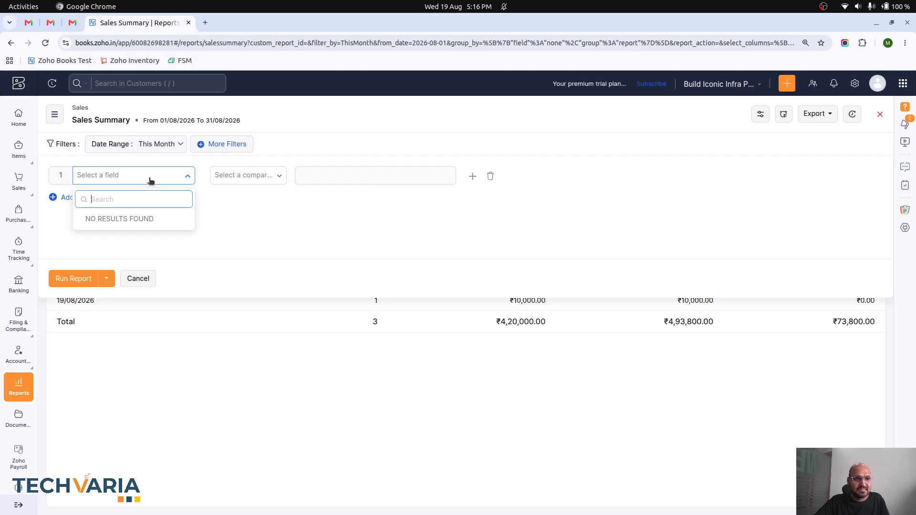
{"action": "left_click", "coordinate": [150, 181]}
Try the This Year date range on Sales Summary and recheck its filter fields and available columns without applying changes.
{"action": "left_click", "coordinate": [176, 143]}
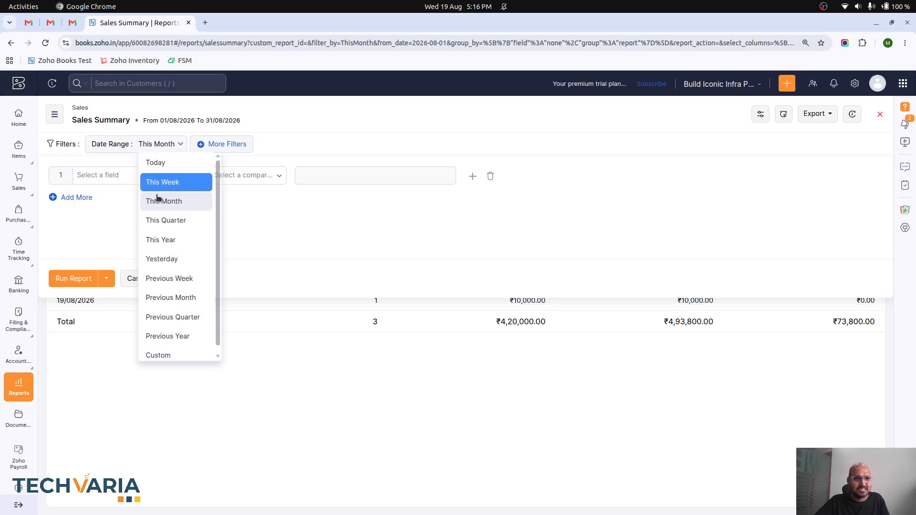
{"action": "left_click", "coordinate": [162, 239]}
{"action": "left_click", "coordinate": [217, 146]}
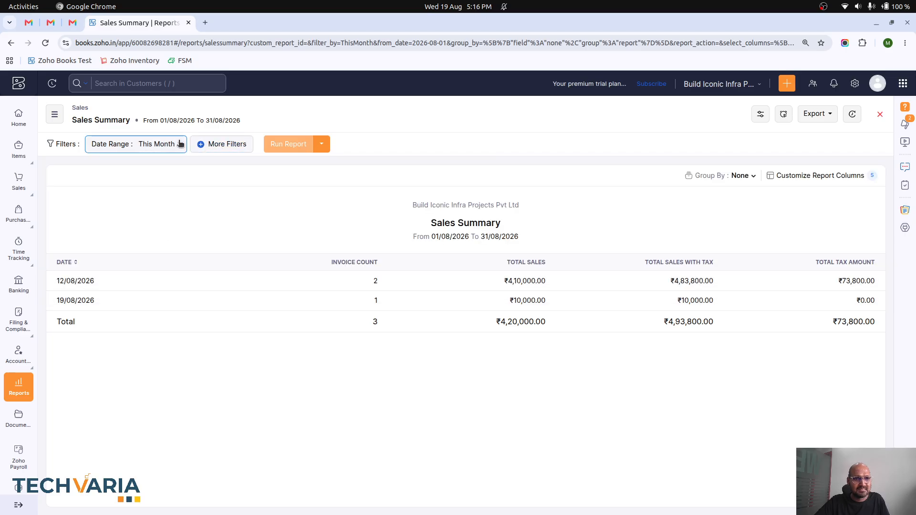
{"action": "left_click", "coordinate": [213, 144]}
{"action": "left_click", "coordinate": [146, 180]}
{"action": "left_click", "coordinate": [152, 278]}
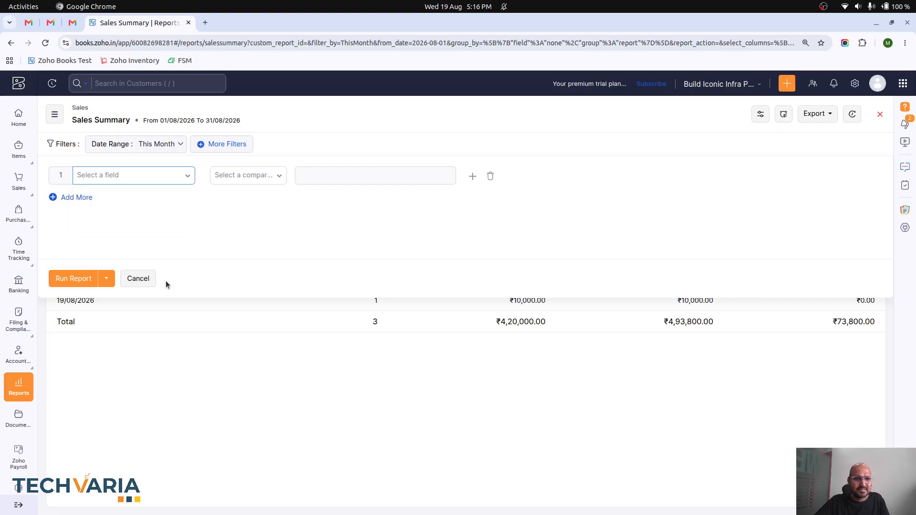
{"action": "left_click", "coordinate": [783, 176]}
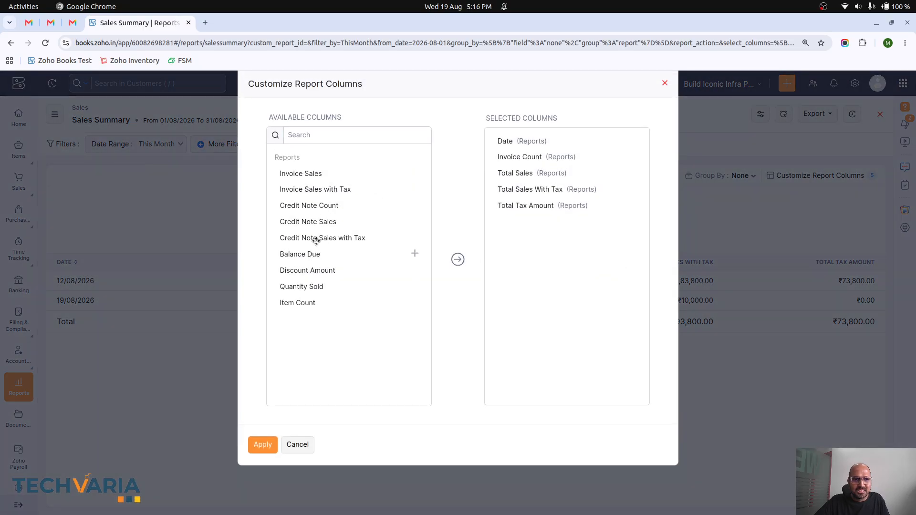
{"action": "left_click", "coordinate": [298, 445]}
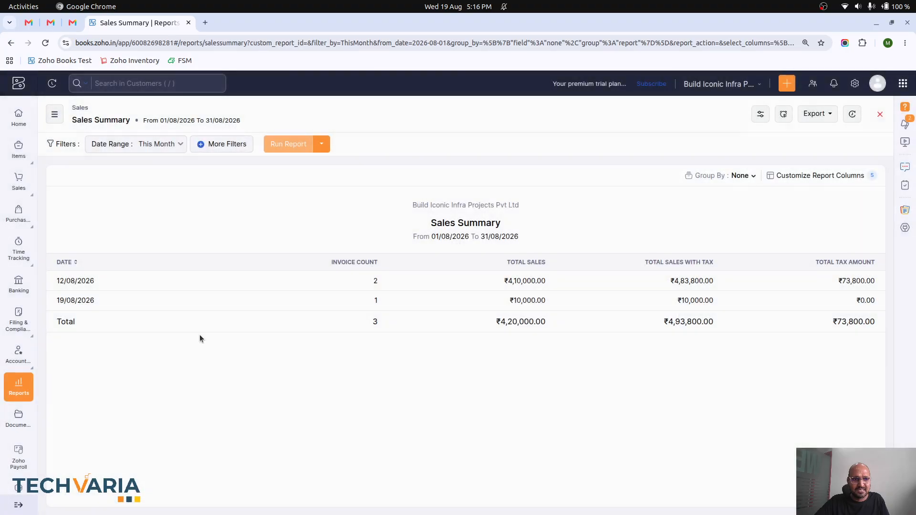
View the Sales Channel Integrations Sync Summary report and bring the list of reports back up.
{"action": "left_click", "coordinate": [56, 117]}
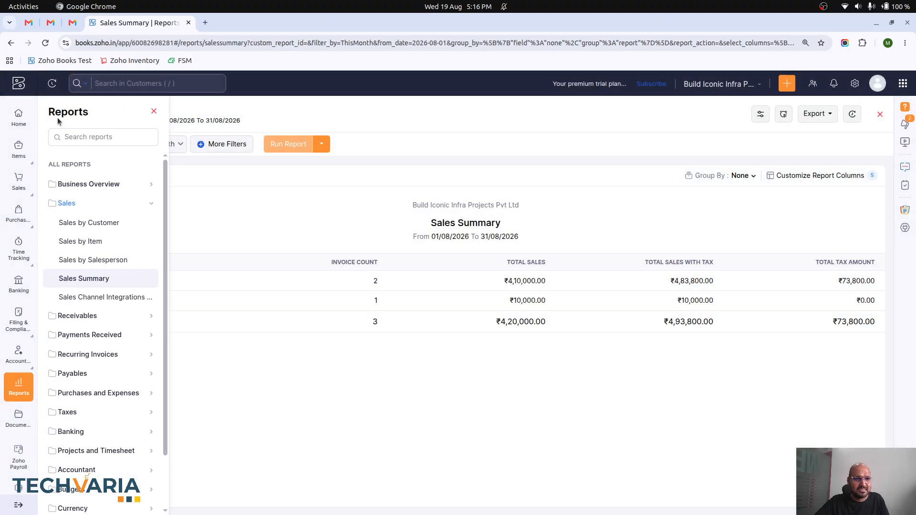
{"action": "left_click", "coordinate": [76, 298]}
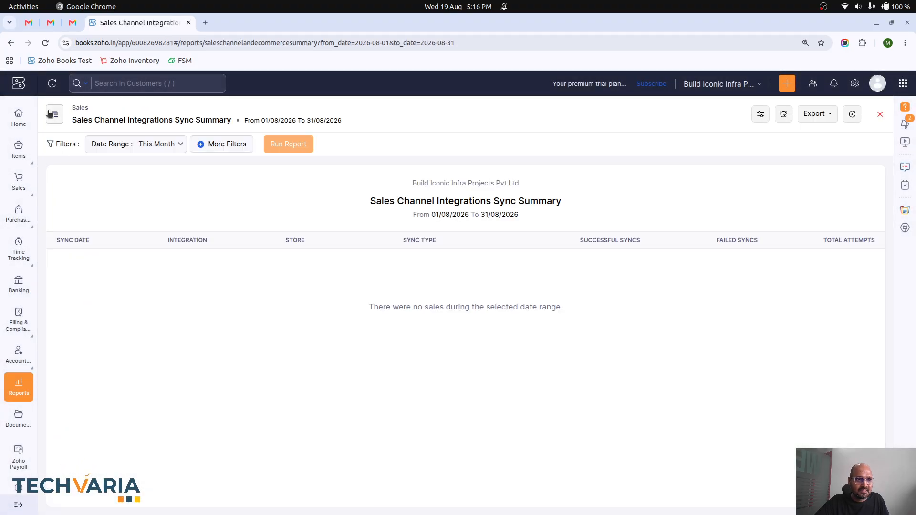
{"action": "left_click", "coordinate": [50, 114]}
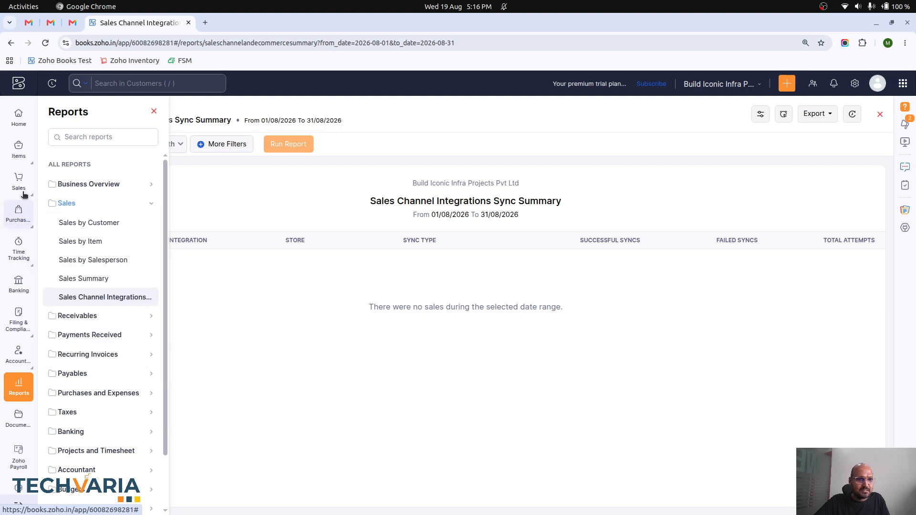
Convert the ₹24,755.00 sales order into an invoice, save it with Save and Send, and leave the email unsent.
{"action": "mouse_move", "coordinate": [19, 181]}
{"action": "left_click", "coordinate": [108, 233]}
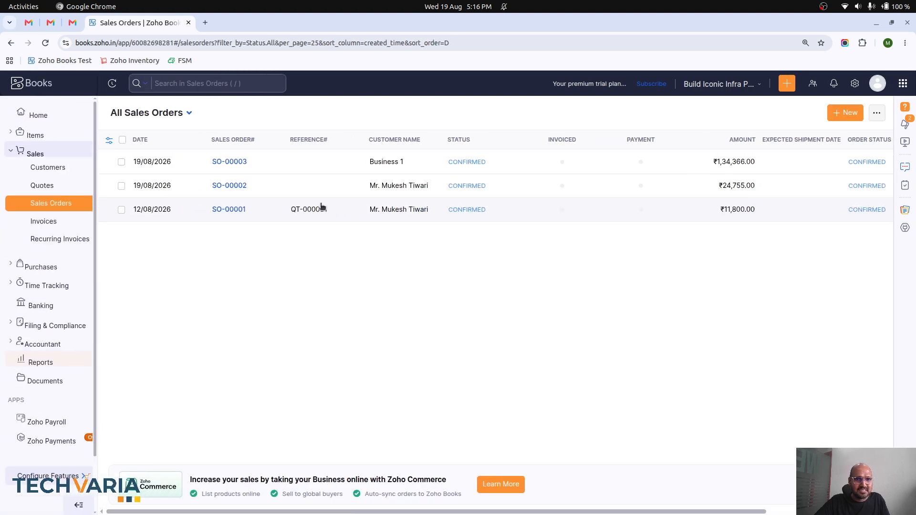
{"action": "left_click", "coordinate": [268, 188]}
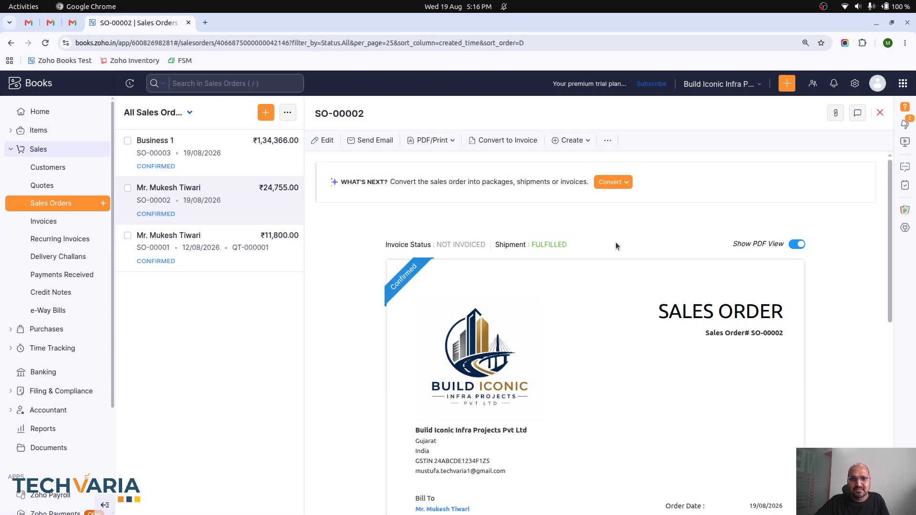
{"action": "left_click", "coordinate": [622, 186]}
{"action": "left_click", "coordinate": [614, 202]}
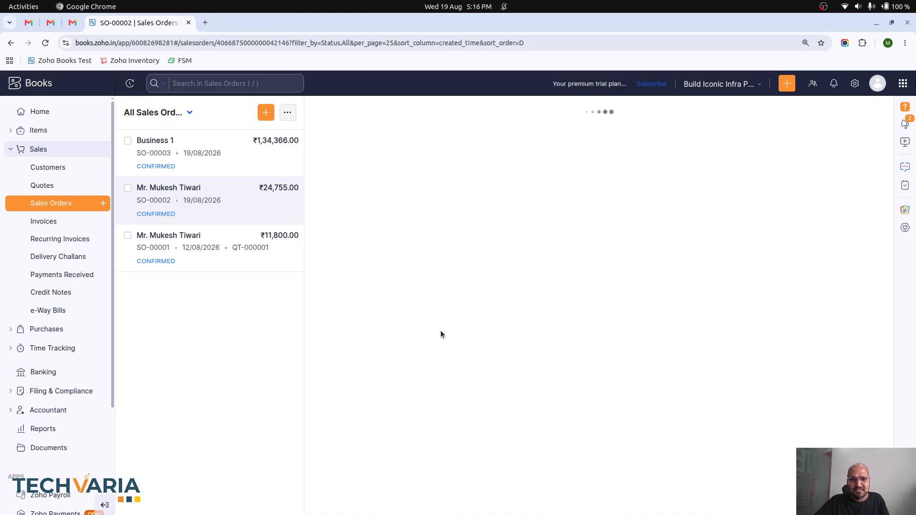
{"action": "scroll", "coordinate": [440, 330], "scroll_direction": "down", "scroll_amount": 15}
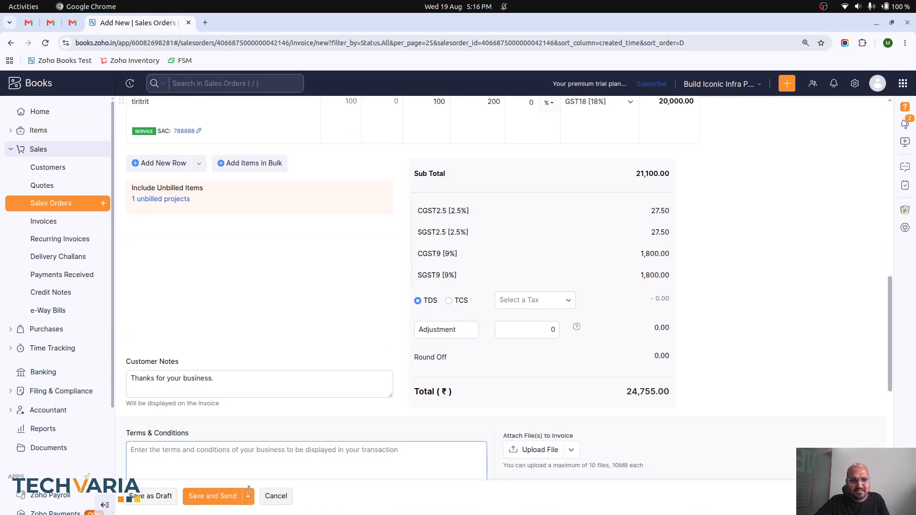
{"action": "left_click", "coordinate": [210, 500]}
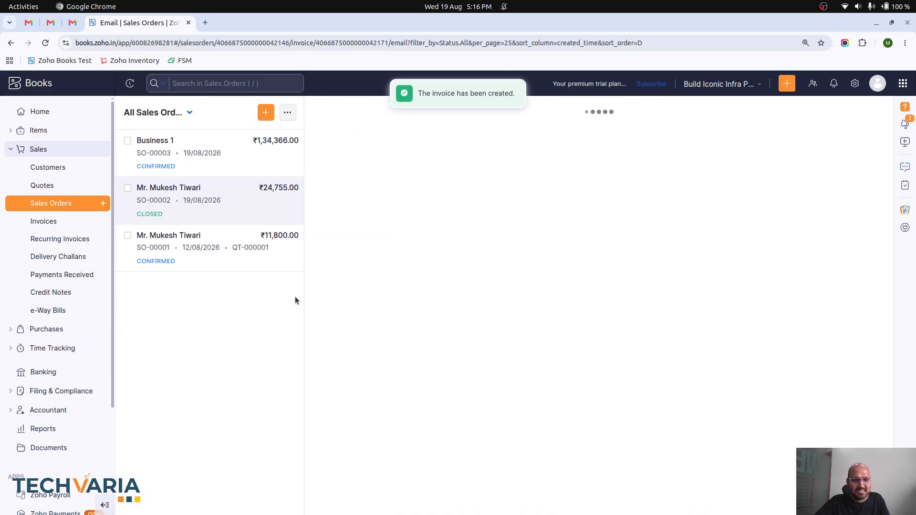
{"action": "left_click", "coordinate": [187, 500]}
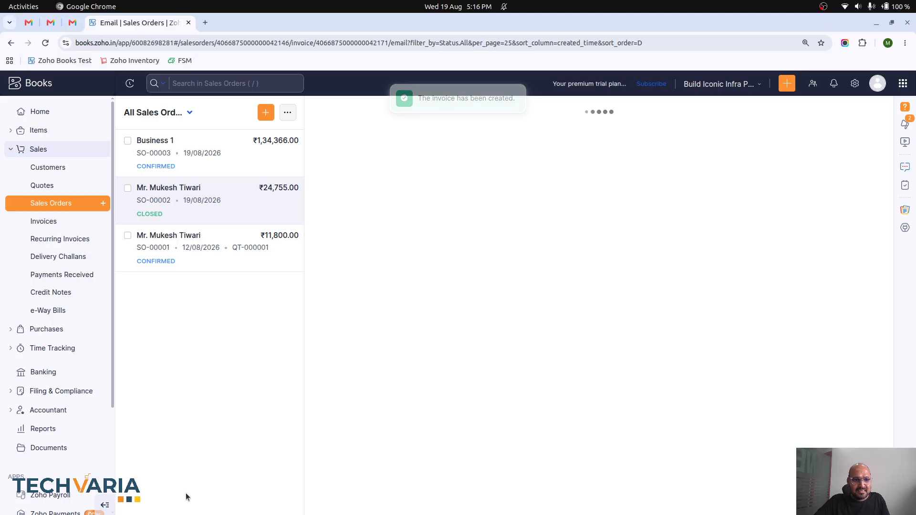
Convert the ₹1,34,366.00 sales order for Business 1 into an invoice, save it, and cancel the email.
{"action": "left_click", "coordinate": [198, 160]}
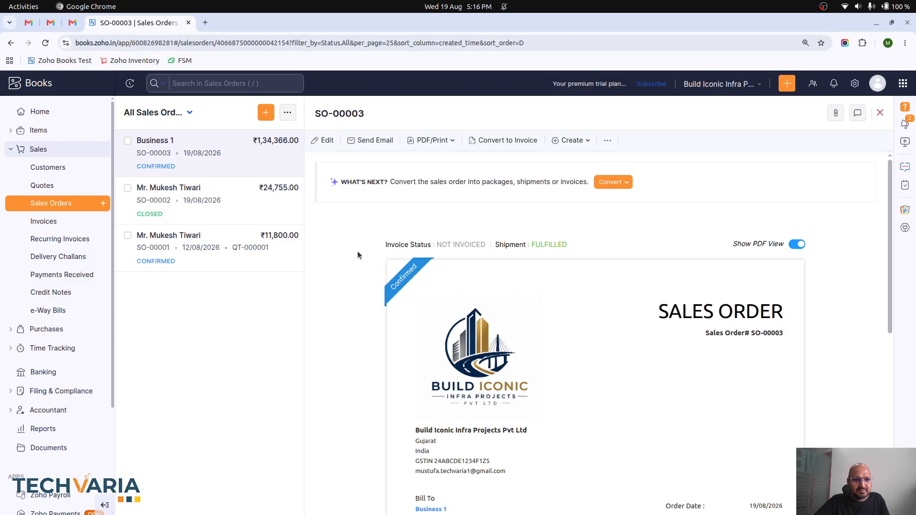
{"action": "left_click", "coordinate": [612, 186]}
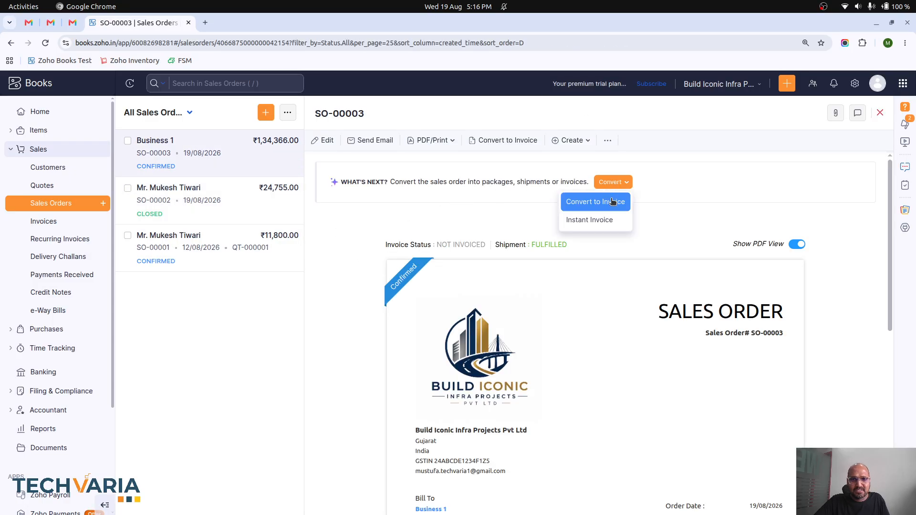
{"action": "left_click", "coordinate": [612, 202]}
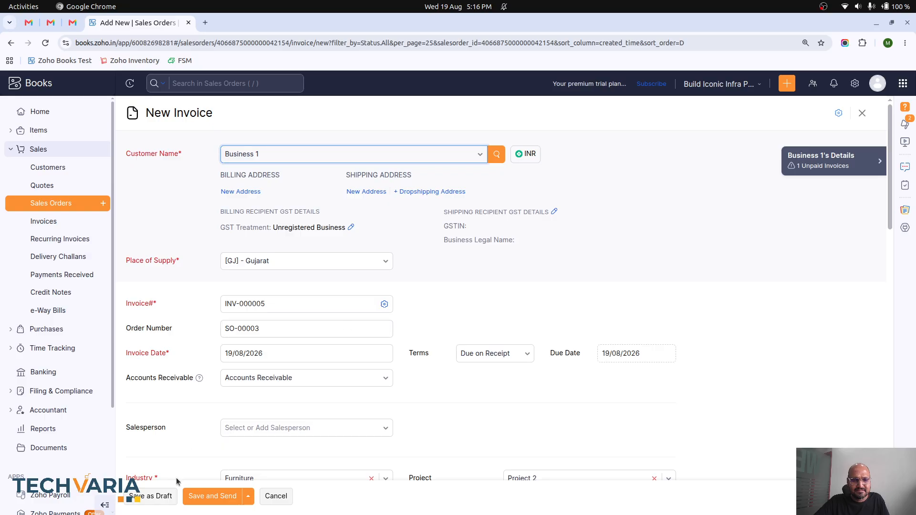
{"action": "left_click", "coordinate": [209, 494]}
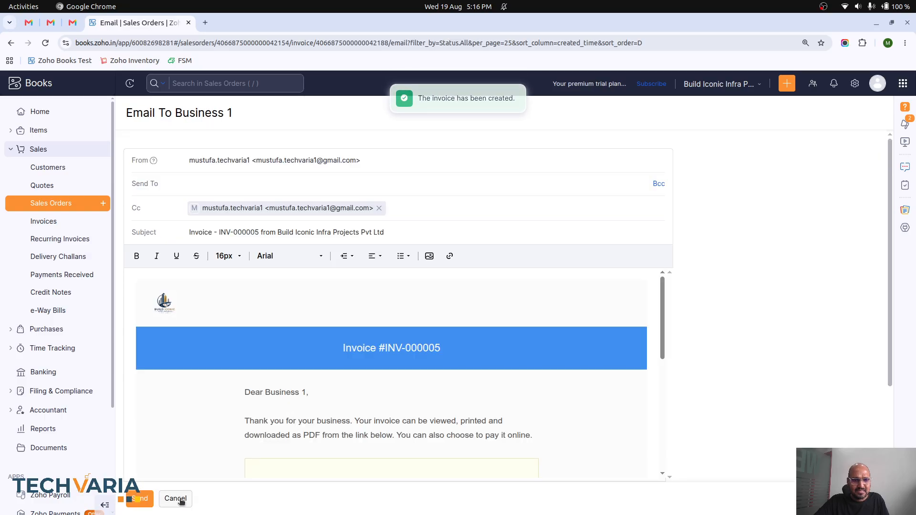
{"action": "left_click", "coordinate": [175, 499]}
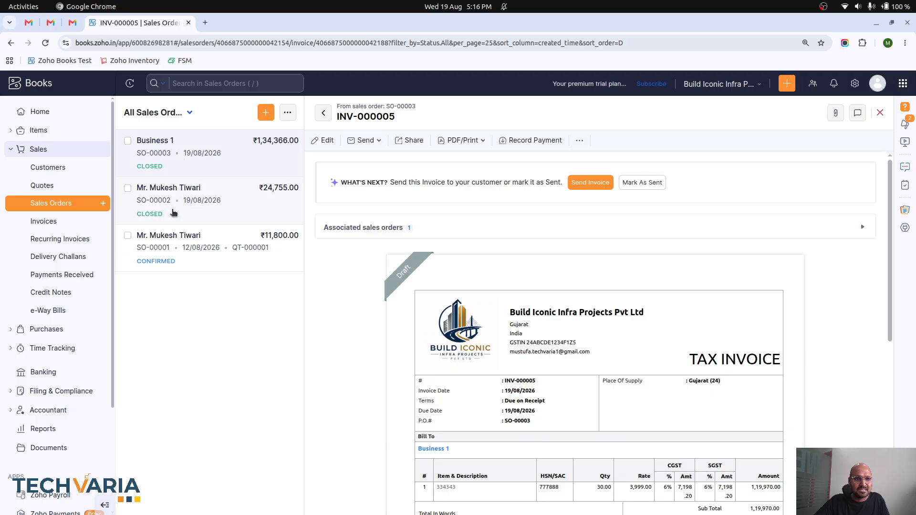
Return to the reports list, reopen the Sales Summary report and check which fields its additional filters offer.
{"action": "left_click", "coordinate": [51, 428]}
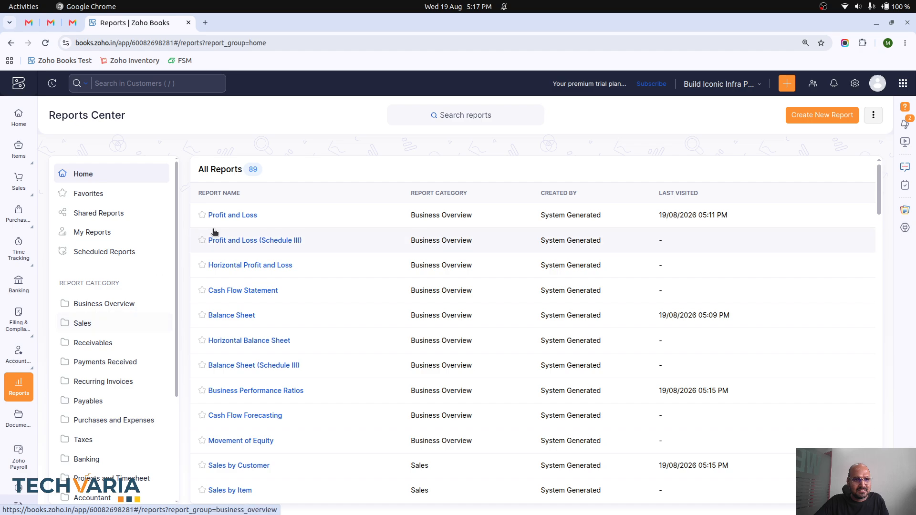
{"action": "scroll", "coordinate": [231, 350], "scroll_direction": "down", "scroll_amount": 5}
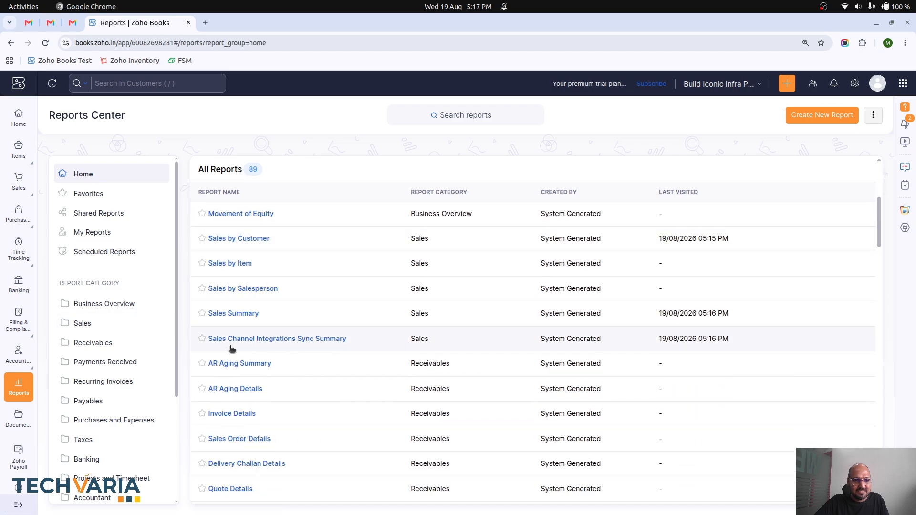
{"action": "left_click", "coordinate": [242, 313]}
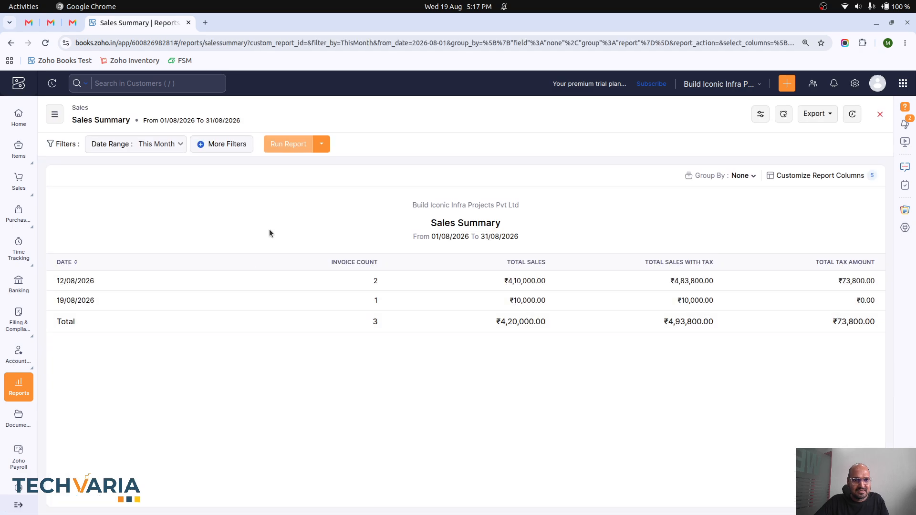
{"action": "left_click", "coordinate": [234, 143]}
{"action": "left_click", "coordinate": [164, 177]}
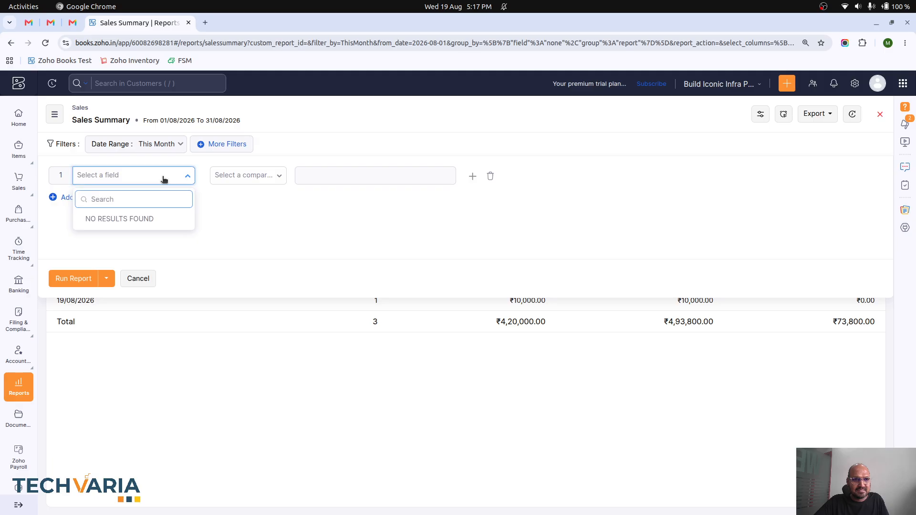
{"action": "left_click", "coordinate": [164, 177]}
{"action": "left_click", "coordinate": [142, 280]}
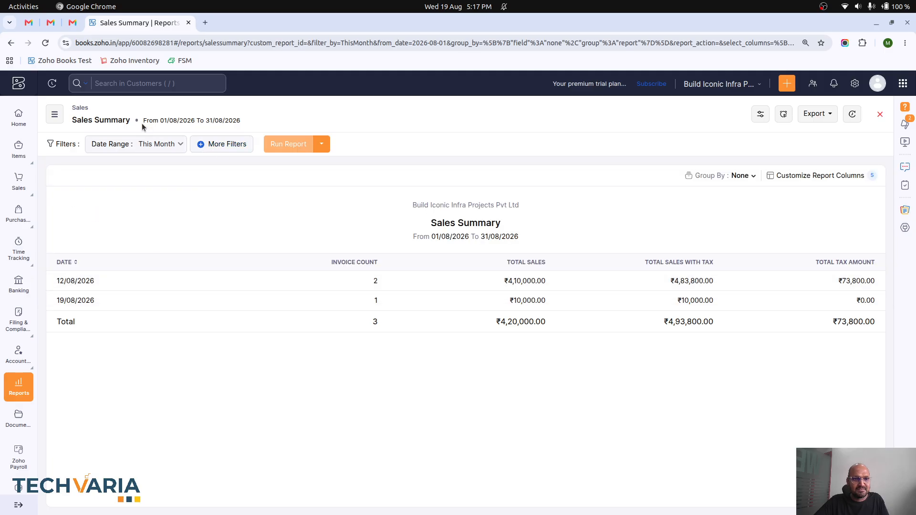
Open the Sales Order Details report in the Receivables category and add a filter on the Industry reporting tag.
{"action": "left_click", "coordinate": [55, 114]}
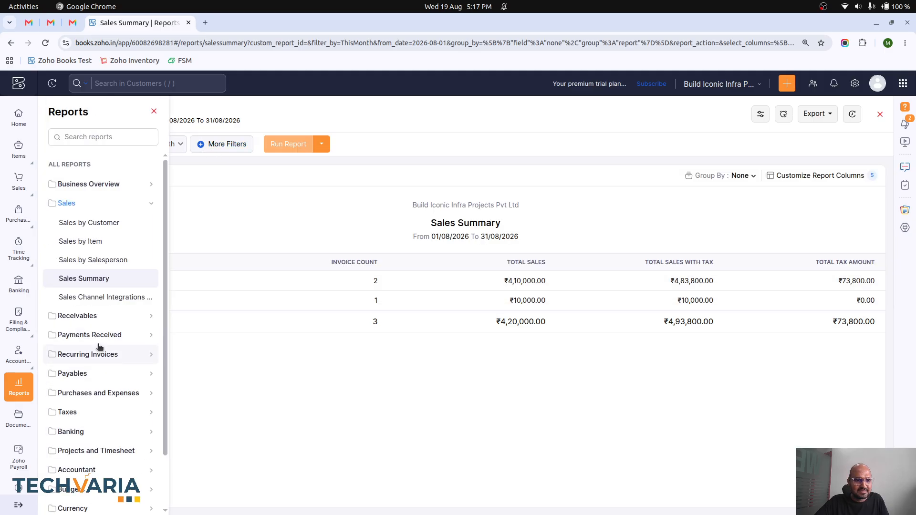
{"action": "left_click", "coordinate": [91, 317]}
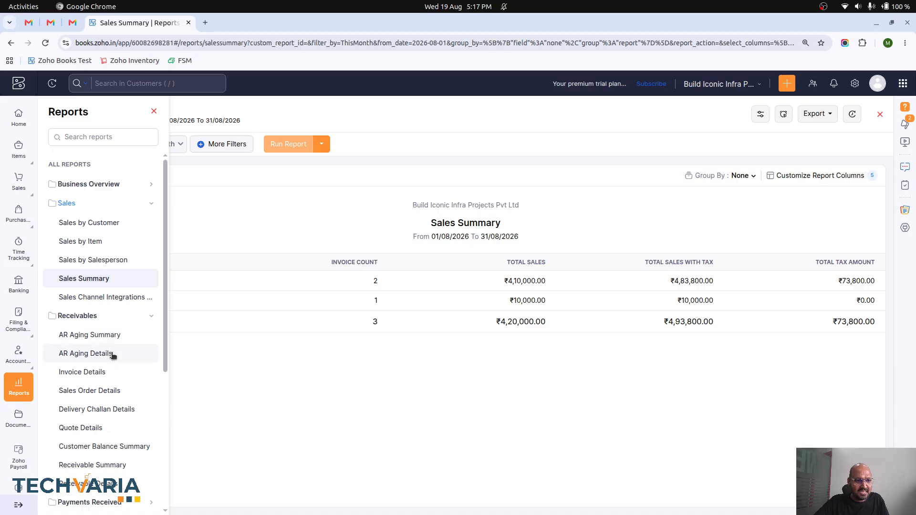
{"action": "left_click", "coordinate": [107, 391]}
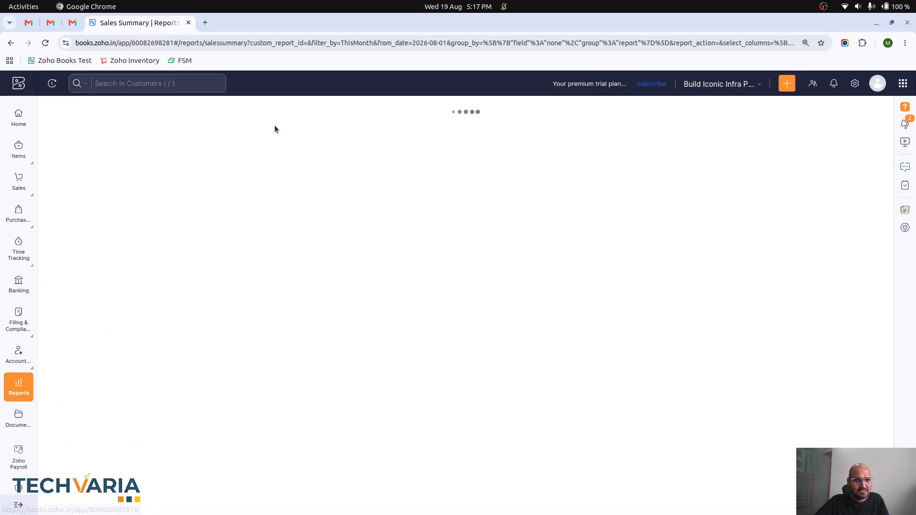
{"action": "left_click", "coordinate": [337, 144]}
{"action": "left_click", "coordinate": [189, 180]}
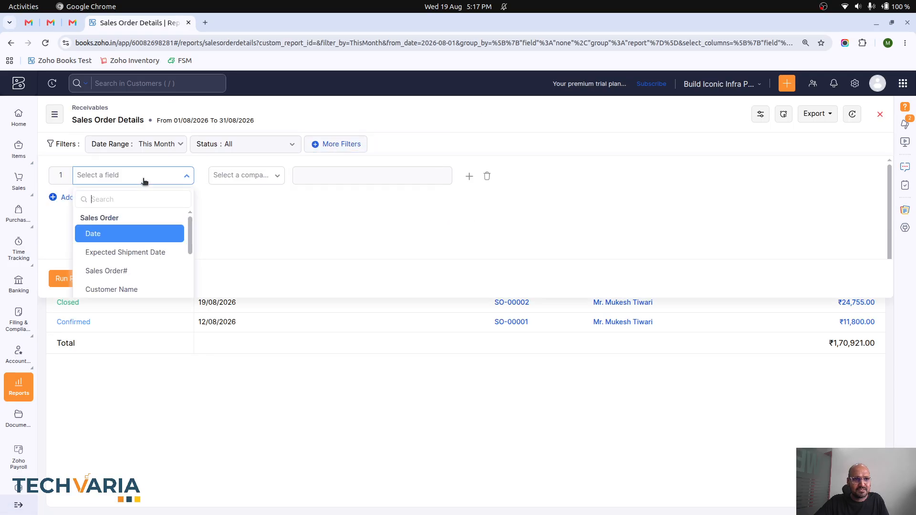
{"action": "scroll", "coordinate": [151, 260], "scroll_direction": "down", "scroll_amount": 10}
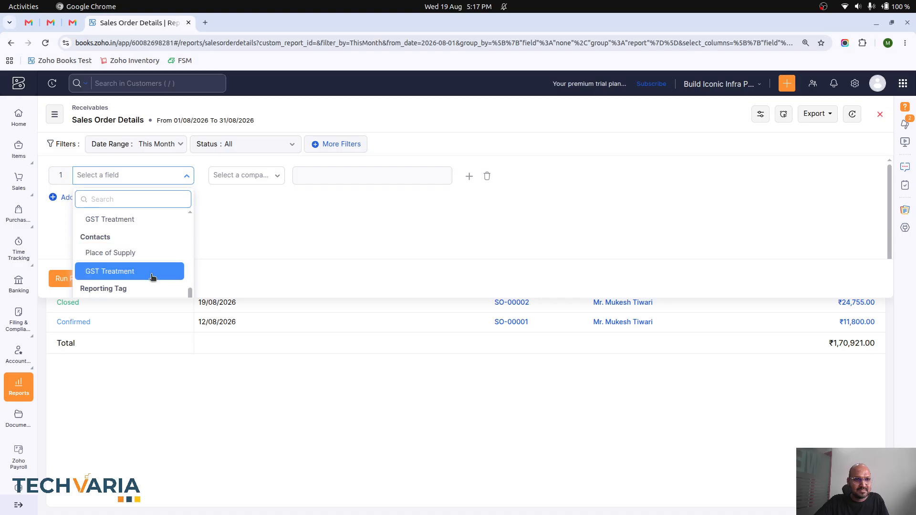
{"action": "scroll", "coordinate": [180, 254], "scroll_direction": "down", "scroll_amount": 2}
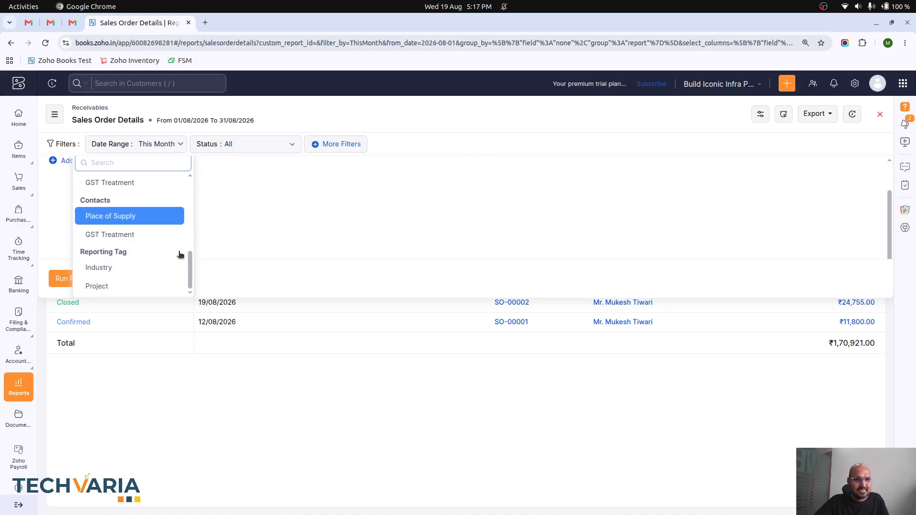
{"action": "left_click", "coordinate": [148, 265]}
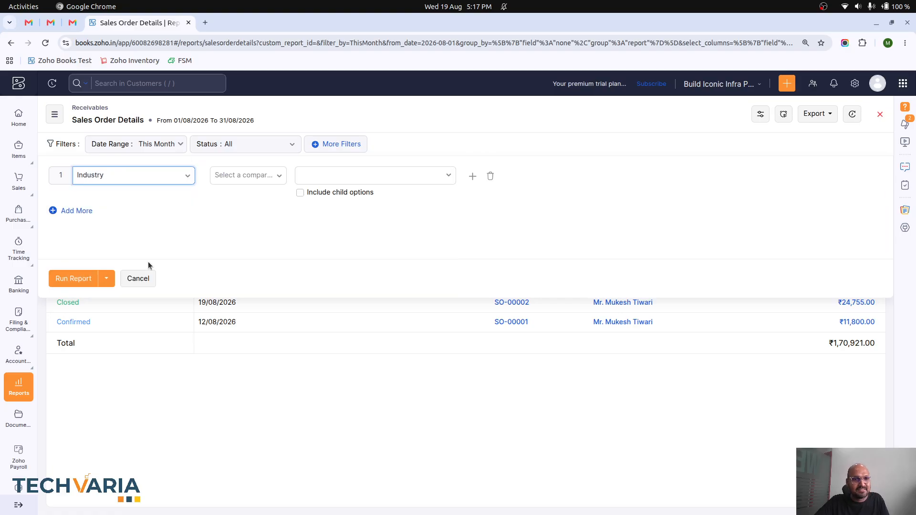
Set the Industry filter to "is in" Furniture, Groceries, Pharmacy and Oil & Gas, and run the report.
{"action": "left_click", "coordinate": [267, 177]}
{"action": "left_click", "coordinate": [253, 218]}
{"action": "left_click", "coordinate": [329, 176]}
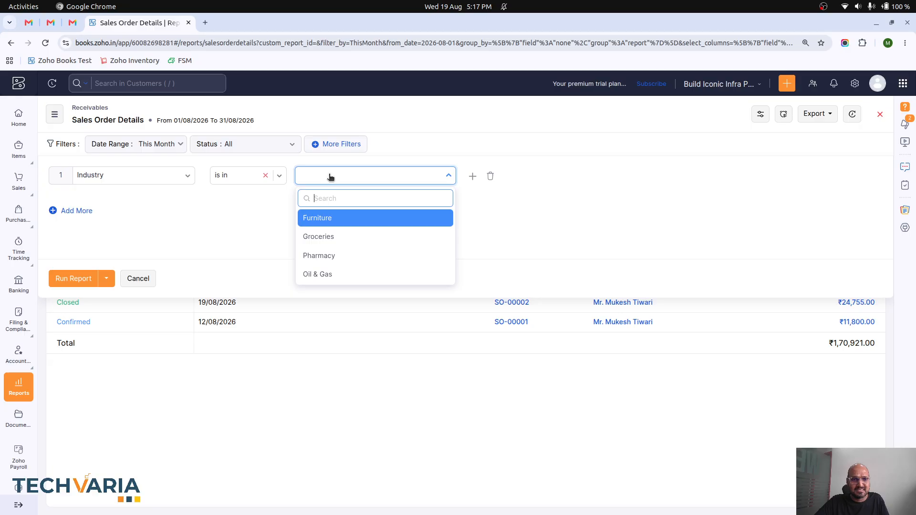
{"action": "left_click", "coordinate": [336, 219]}
{"action": "left_click", "coordinate": [373, 175]}
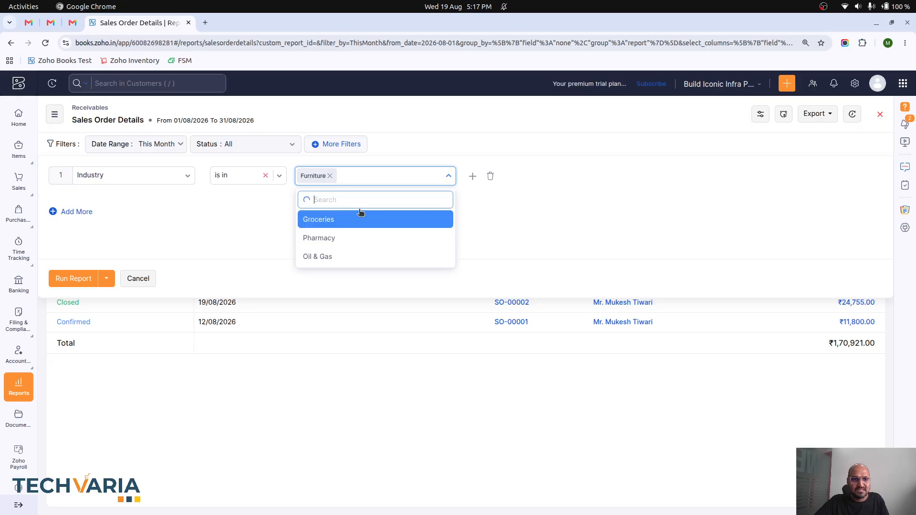
{"action": "left_click", "coordinate": [359, 217]}
{"action": "left_click", "coordinate": [387, 176]}
{"action": "left_click", "coordinate": [377, 220]}
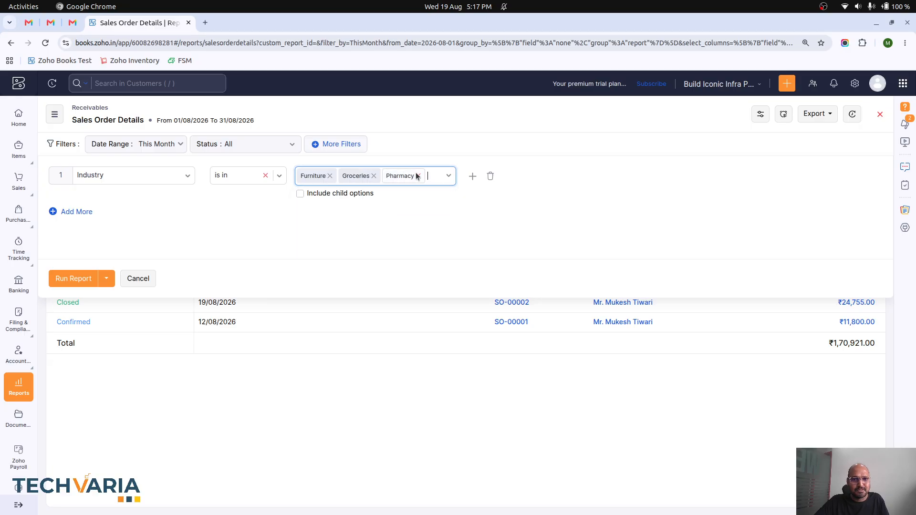
{"action": "left_click", "coordinate": [435, 175]}
{"action": "left_click", "coordinate": [419, 220]}
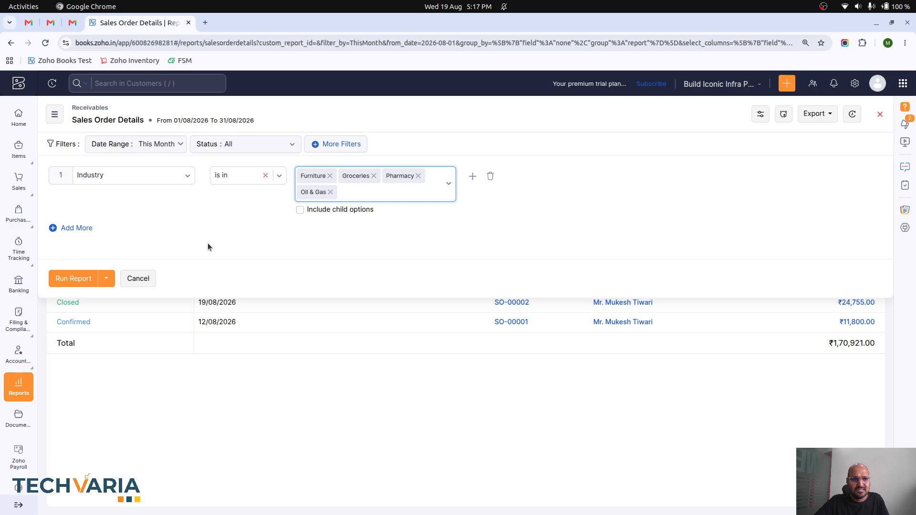
{"action": "left_click", "coordinate": [91, 281]}
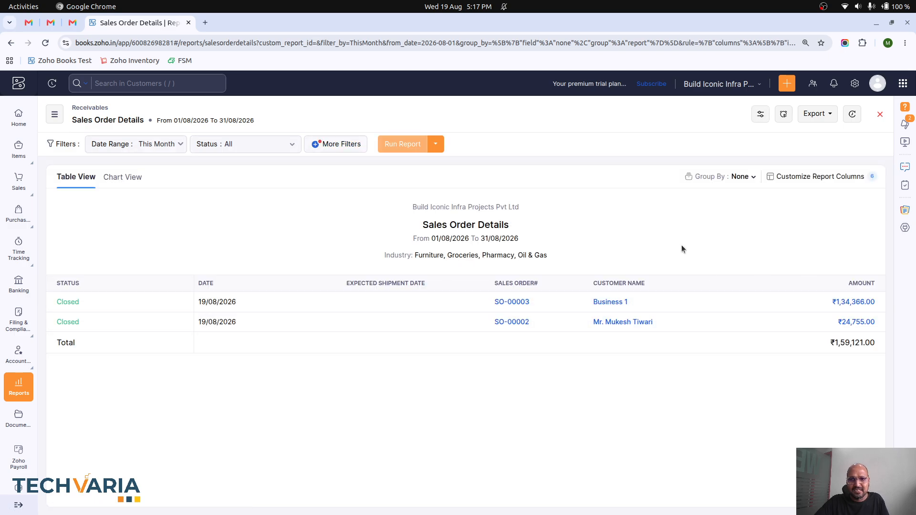
Add the Industry and Project reporting tags as columns of the Sales Order Details report and apply the change.
{"action": "left_click", "coordinate": [838, 180]}
{"action": "scroll", "coordinate": [353, 351], "scroll_direction": "down", "scroll_amount": 15}
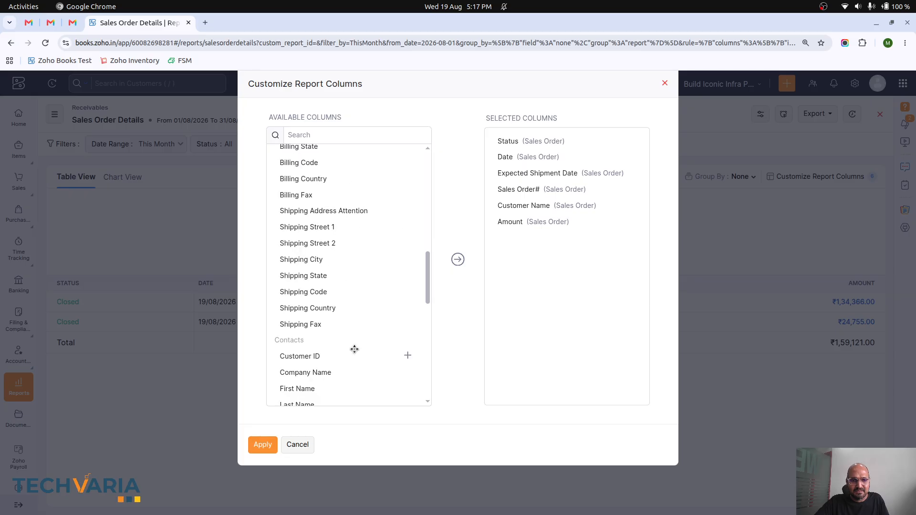
{"action": "scroll", "coordinate": [354, 349], "scroll_direction": "down", "scroll_amount": 1}
{"action": "mouse_move", "coordinate": [329, 377]}
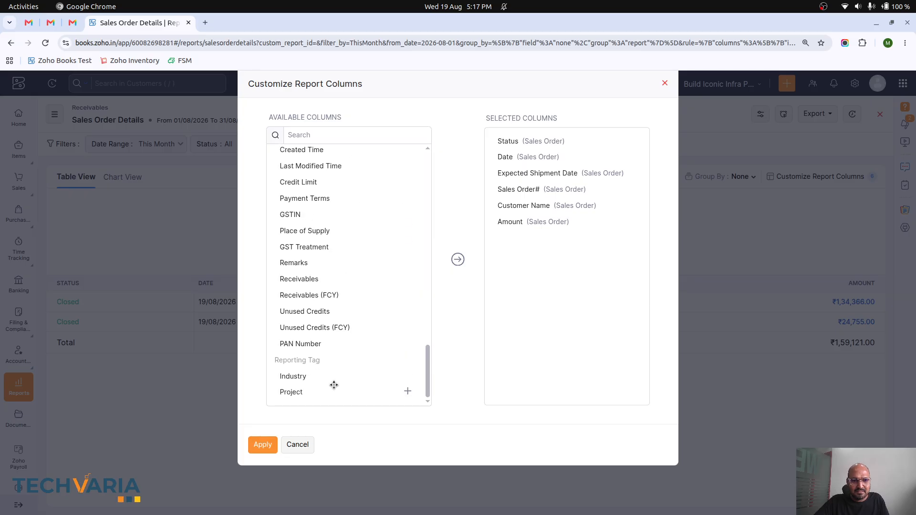
{"action": "left_click", "coordinate": [407, 375]}
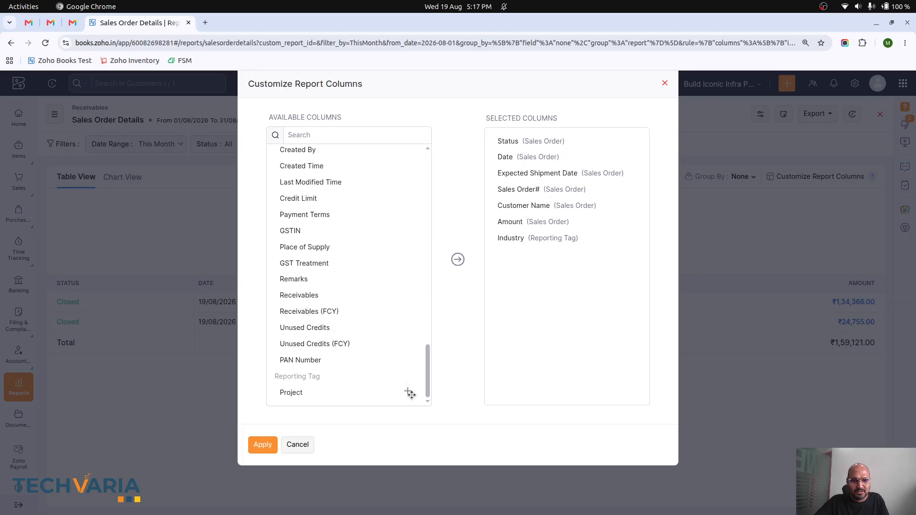
{"action": "left_click", "coordinate": [408, 392]}
{"action": "left_click", "coordinate": [263, 445]}
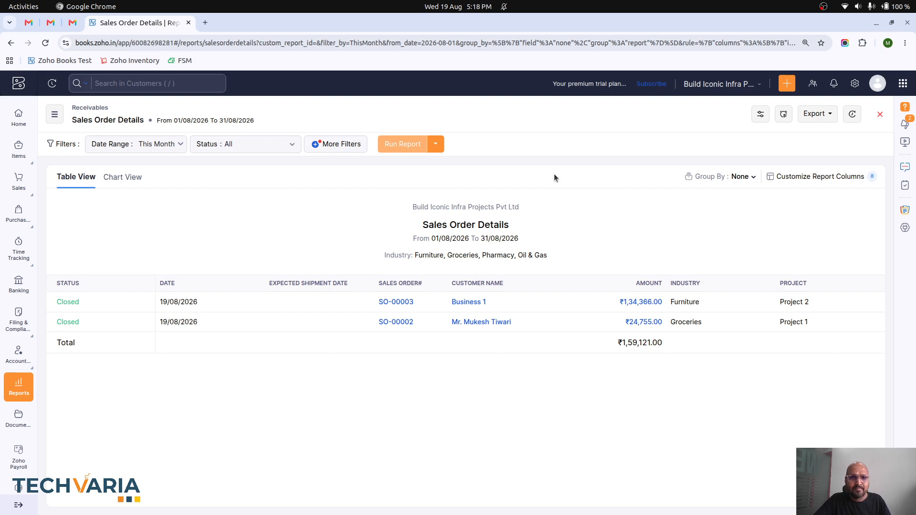
Start saving the filtered Sales Order Details report as a custom report, keeping its general, column and layout settings up to the report preferences.
{"action": "left_click", "coordinate": [434, 149]}
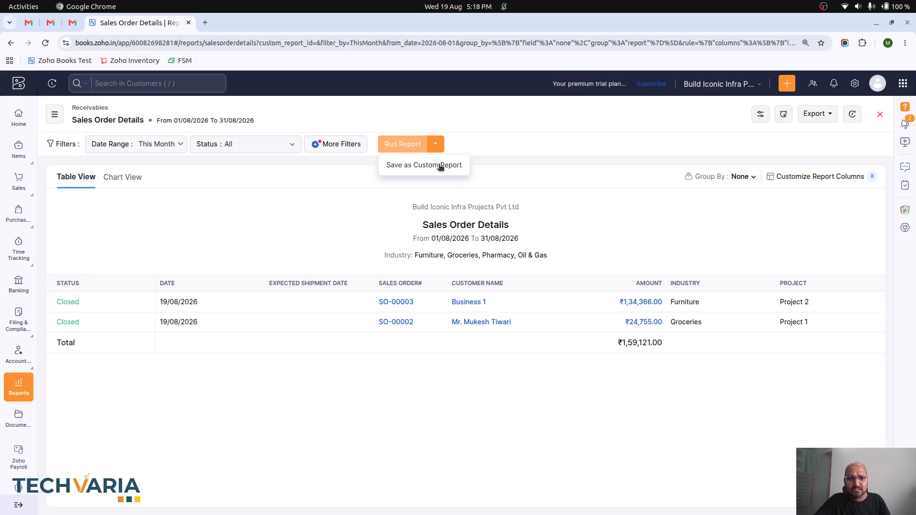
{"action": "left_click", "coordinate": [426, 165]}
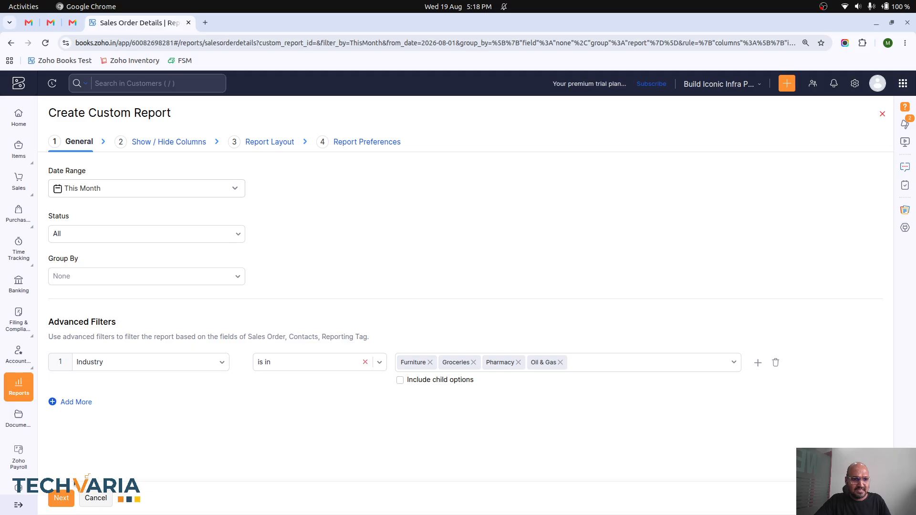
{"action": "left_click", "coordinate": [64, 499]}
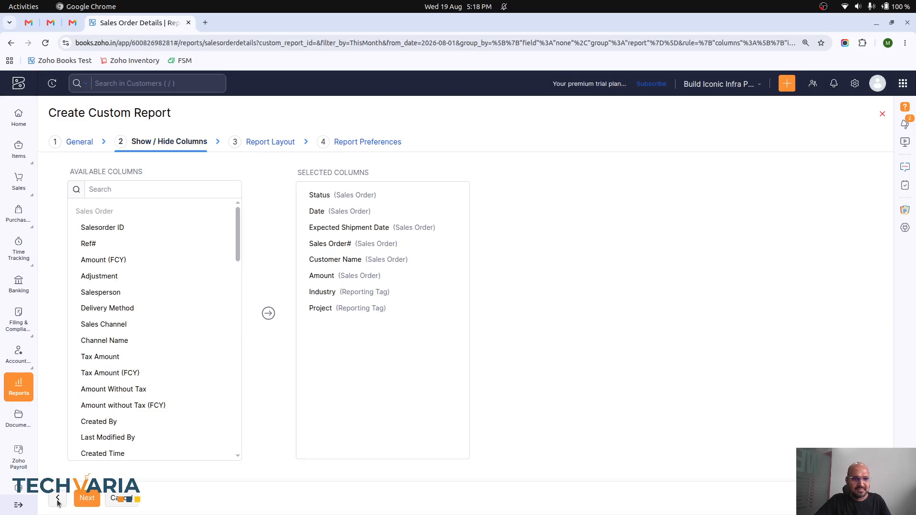
{"action": "scroll", "coordinate": [215, 377], "scroll_direction": "down", "scroll_amount": 5}
{"action": "left_click", "coordinate": [90, 497]}
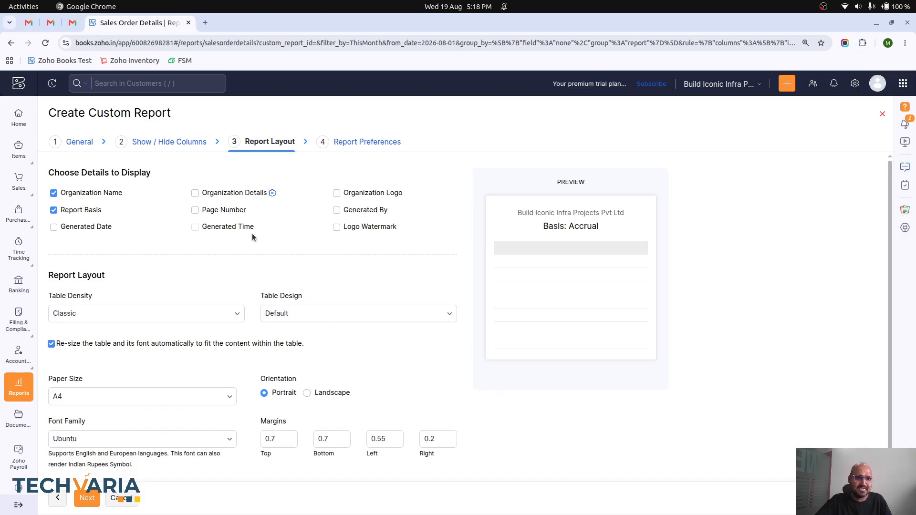
{"action": "scroll", "coordinate": [199, 269], "scroll_direction": "down", "scroll_amount": 1}
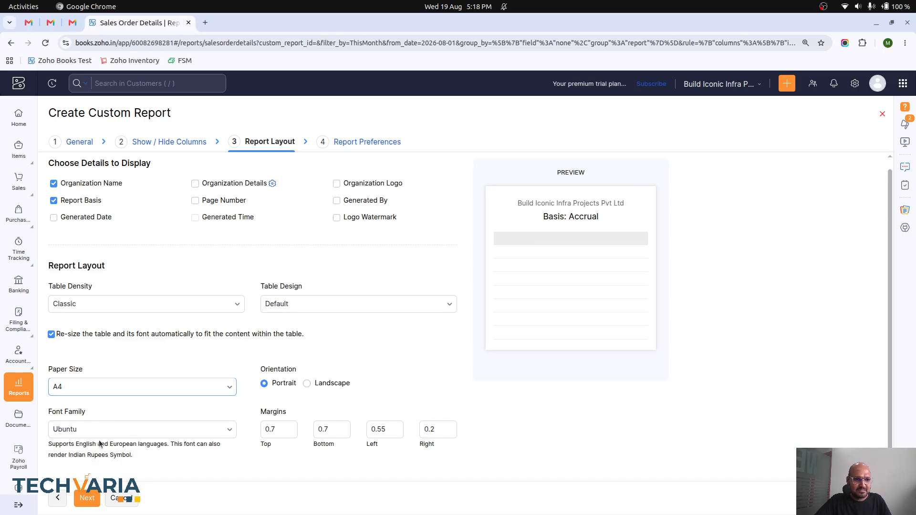
{"action": "left_click", "coordinate": [87, 499]}
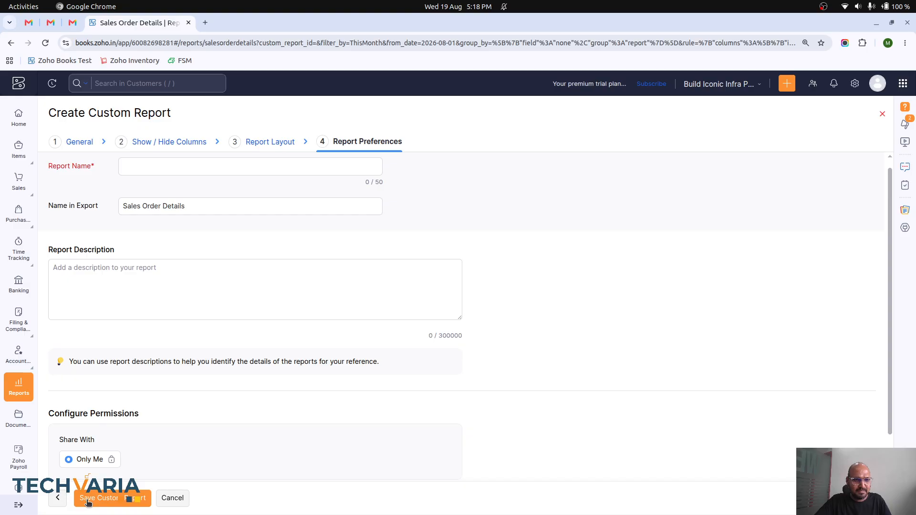
Name the custom report "Custom Sales Summary" and save it.
{"action": "left_click", "coordinate": [87, 502]}
{"action": "left_click", "coordinate": [211, 207]}
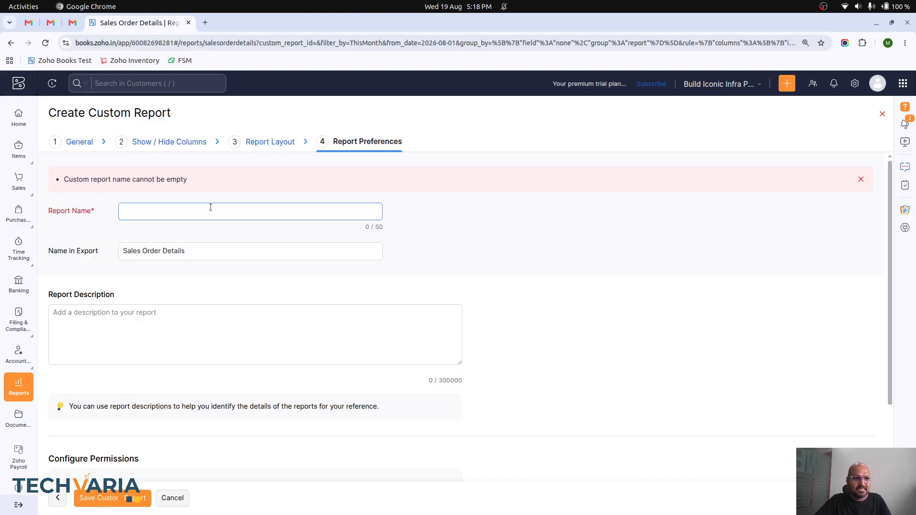
{"action": "type", "text": "Cust"}
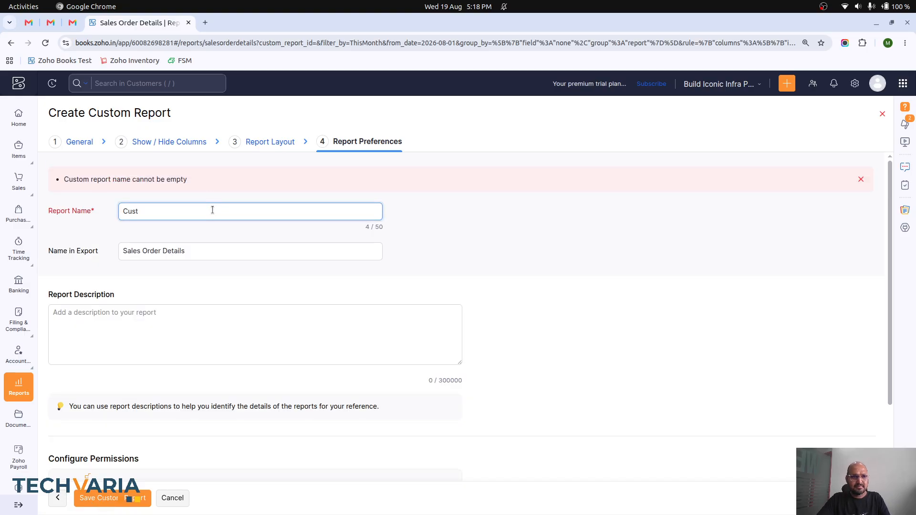
{"action": "type", "text": "om Sales Summary"}
{"action": "left_click", "coordinate": [124, 499]}
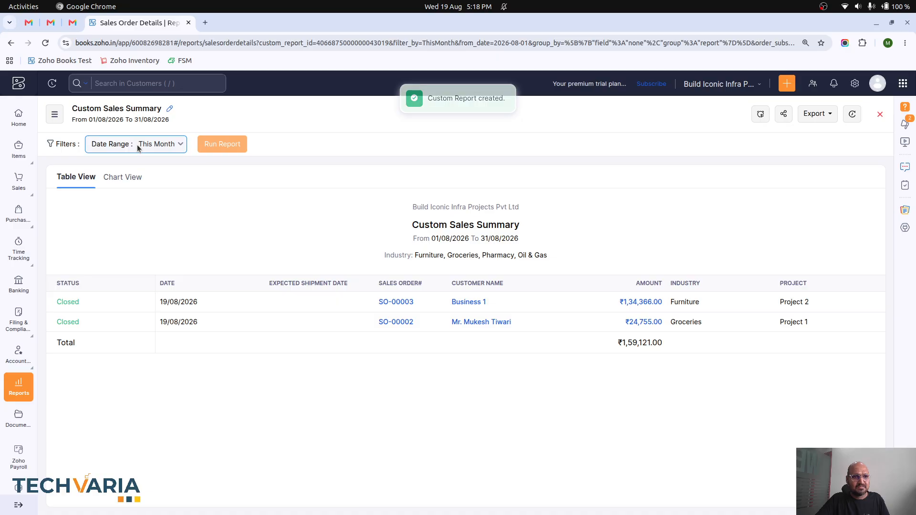
Open the standard Sales Order Details report in the Receivables category for comparison, and reopen the Custom Sales Summary report.
{"action": "left_click", "coordinate": [55, 114]}
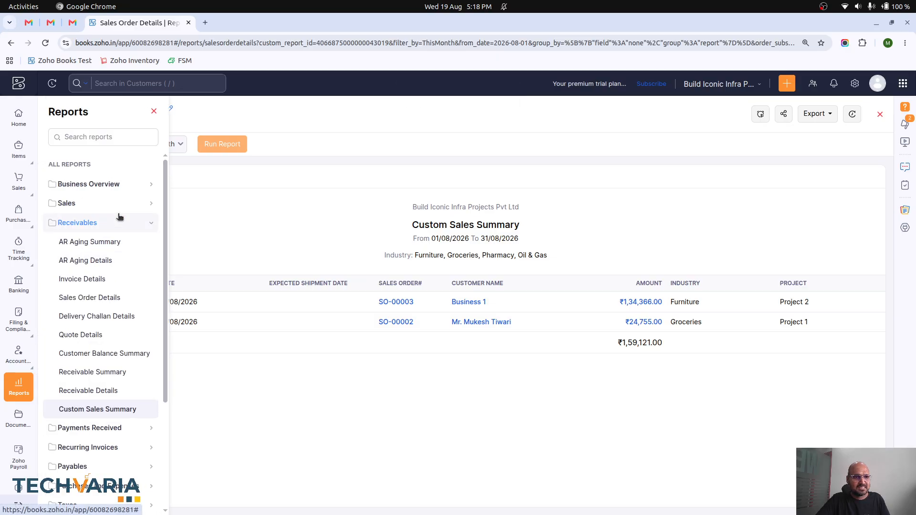
{"action": "scroll", "coordinate": [105, 338], "scroll_direction": "down", "scroll_amount": 2}
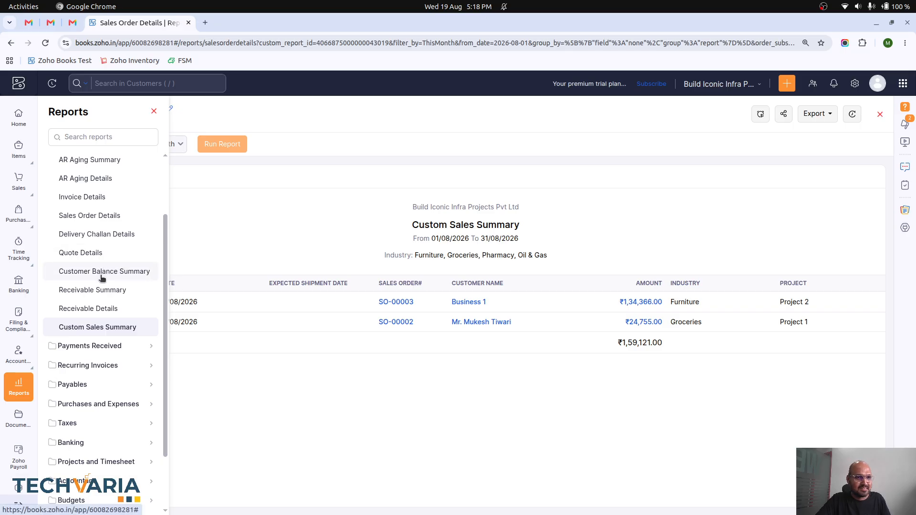
{"action": "left_click", "coordinate": [112, 215]}
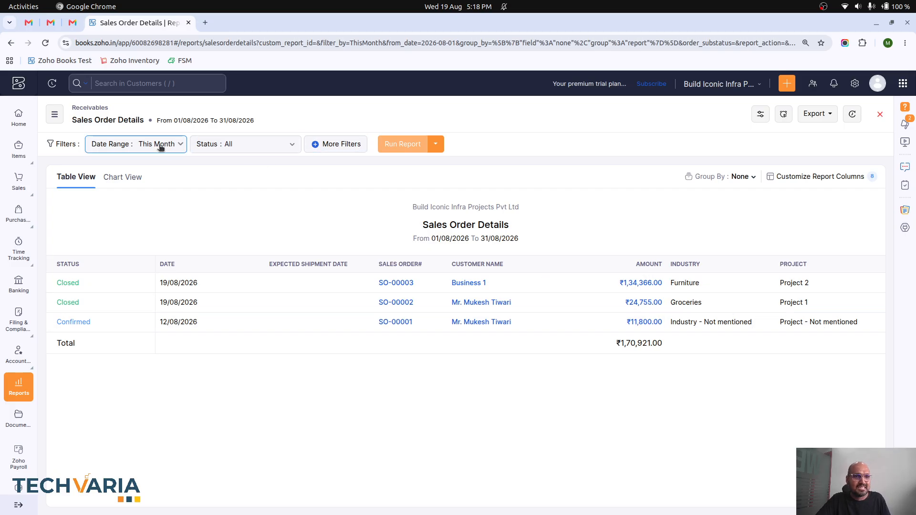
{"action": "left_click", "coordinate": [54, 114]}
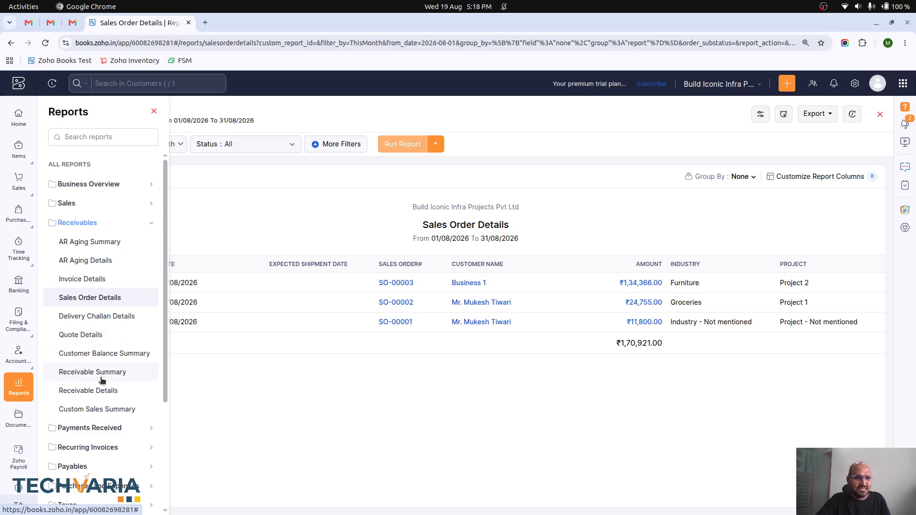
{"action": "left_click", "coordinate": [107, 409]}
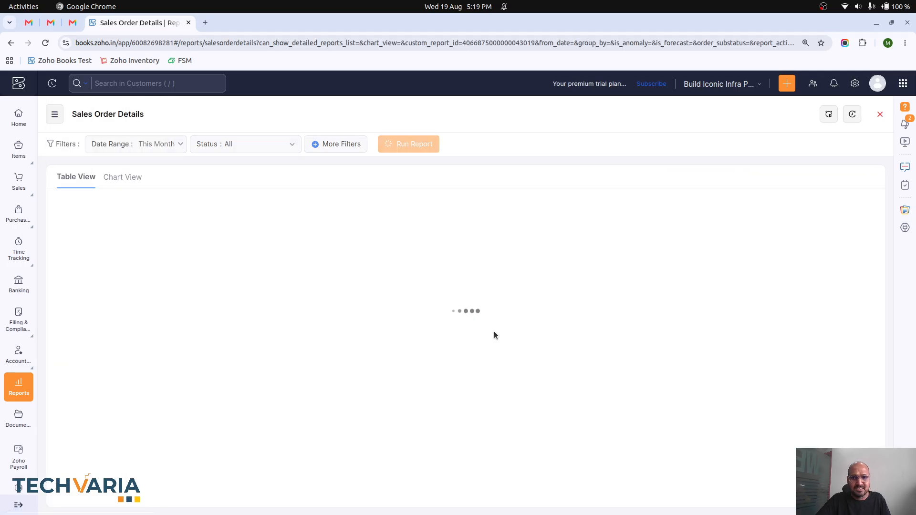